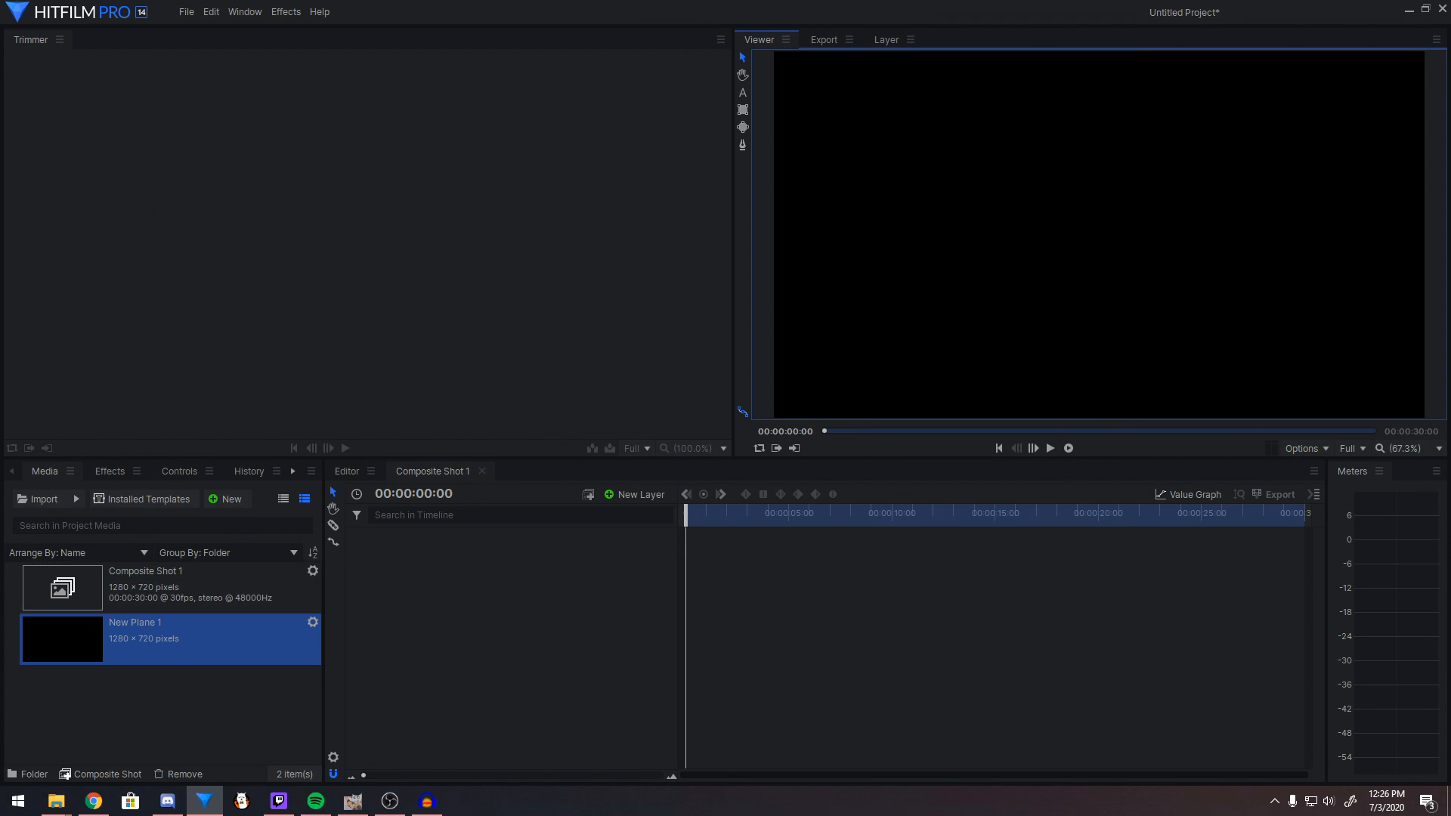
{"action": "left_click_drag", "start_coordinate": [918, 143], "coordinate": [1143, 388]}
{"action": "left_click_drag", "start_coordinate": [920, 240], "coordinate": [1252, 295]}
{"action": "left_click_drag", "start_coordinate": [1077, 270], "coordinate": [979, 51]}
{"action": "left_click_drag", "start_coordinate": [903, 214], "coordinate": [1201, 266]}
{"action": "left_click_drag", "start_coordinate": [905, 176], "coordinate": [1127, 189]}
{"action": "left_click_drag", "start_coordinate": [836, 133], "coordinate": [973, 218]}
{"action": "mouse_move", "coordinate": [898, 134]}
{"action": "left_mouse_down"}
{"action": "mouse_move", "coordinate": [979, 186]}
{"action": "mouse_move", "coordinate": [1184, 388]}
{"action": "left_mouse_up"}
{"action": "mouse_move", "coordinate": [865, 214]}
{"action": "left_mouse_down"}
{"action": "mouse_move", "coordinate": [999, 304]}
{"action": "mouse_move", "coordinate": [1209, 314]}
{"action": "left_mouse_up"}
{"action": "left_click_drag", "start_coordinate": [898, 277], "coordinate": [988, 341]}
{"action": "left_click_drag", "start_coordinate": [887, 196], "coordinate": [1015, 280]}
{"action": "left_click", "coordinate": [888, 40]}
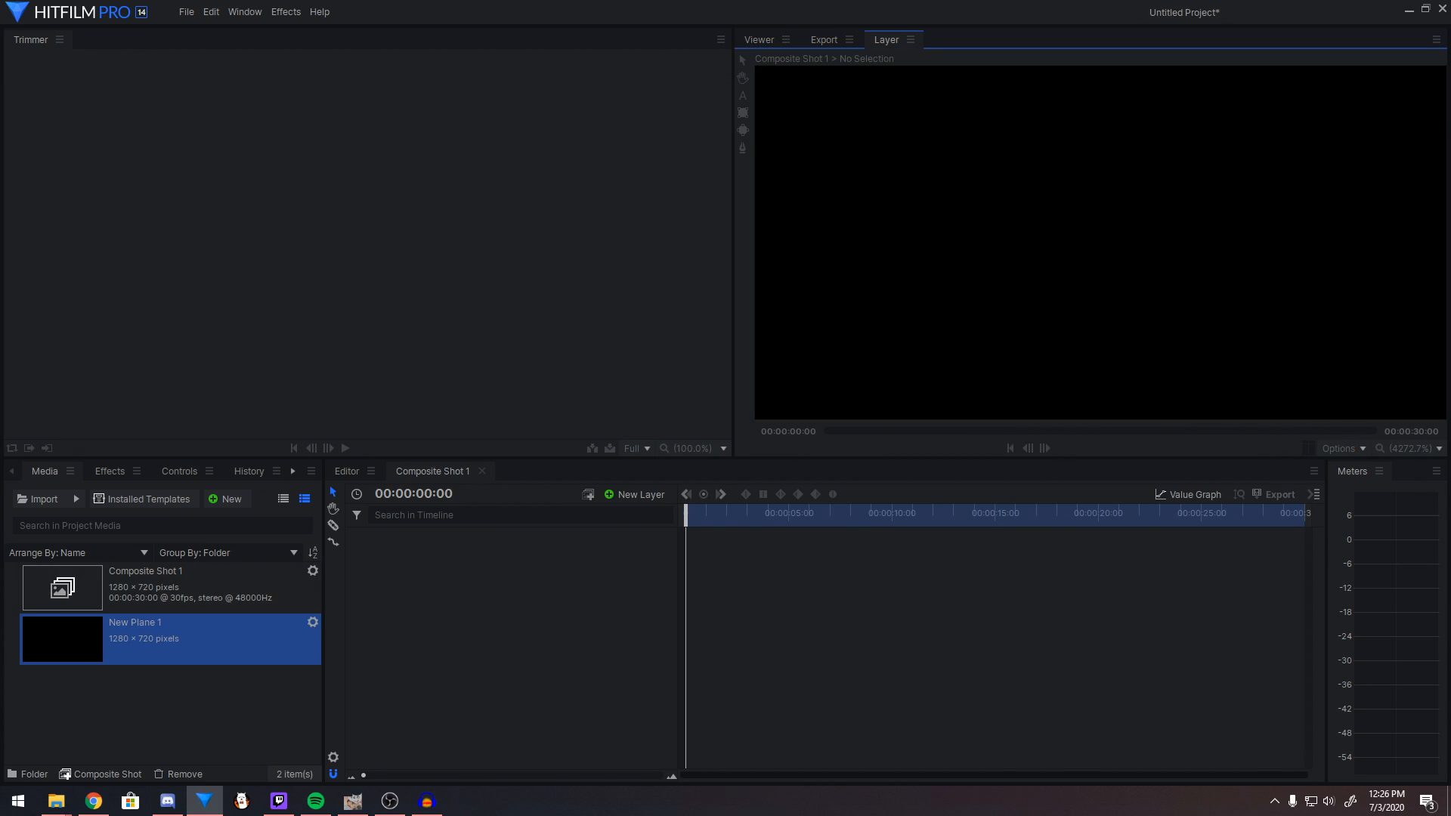
{"action": "left_click", "coordinate": [824, 39]}
{"action": "left_click", "coordinate": [815, 69]}
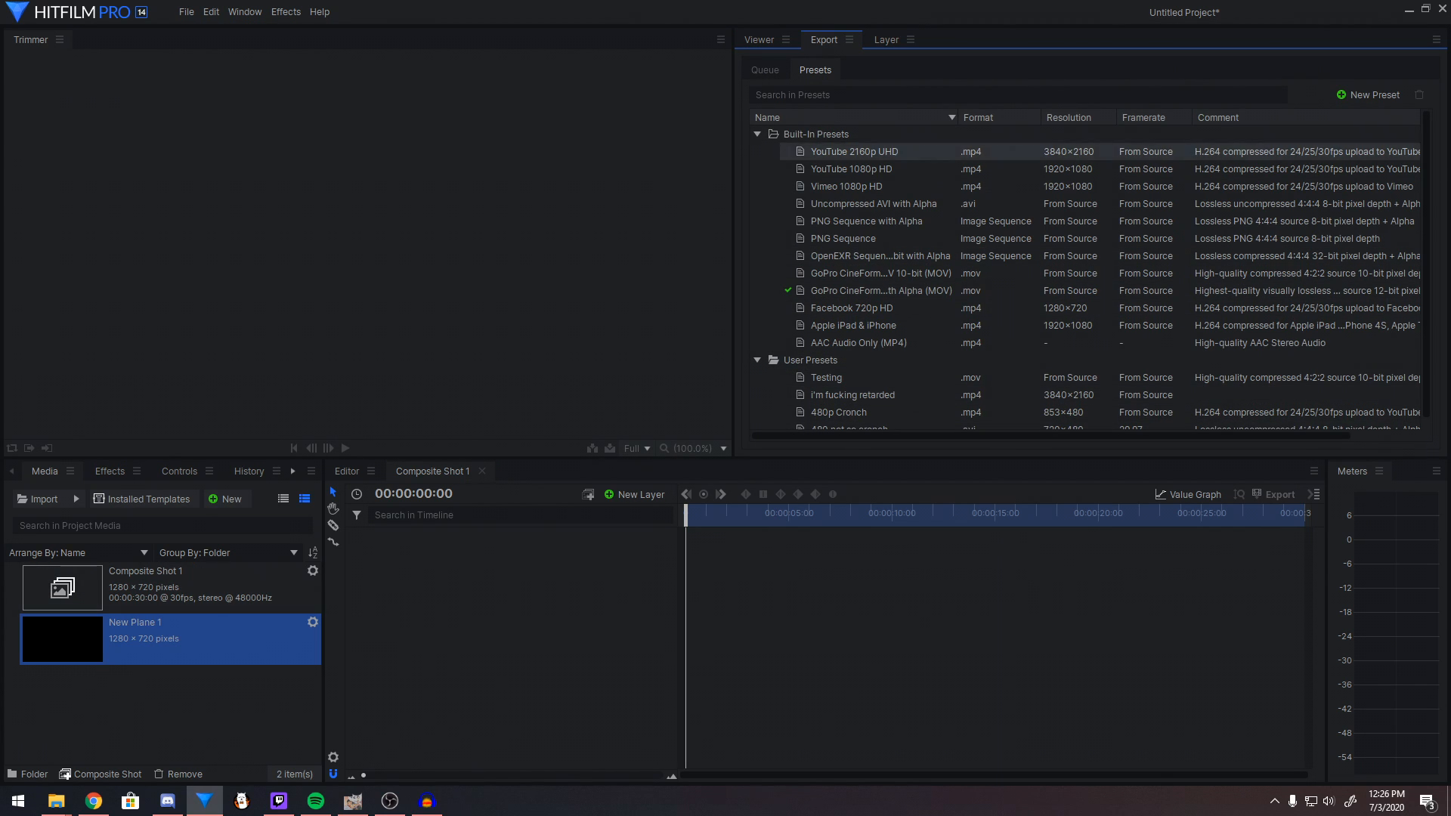
{"action": "left_click", "coordinate": [759, 40]}
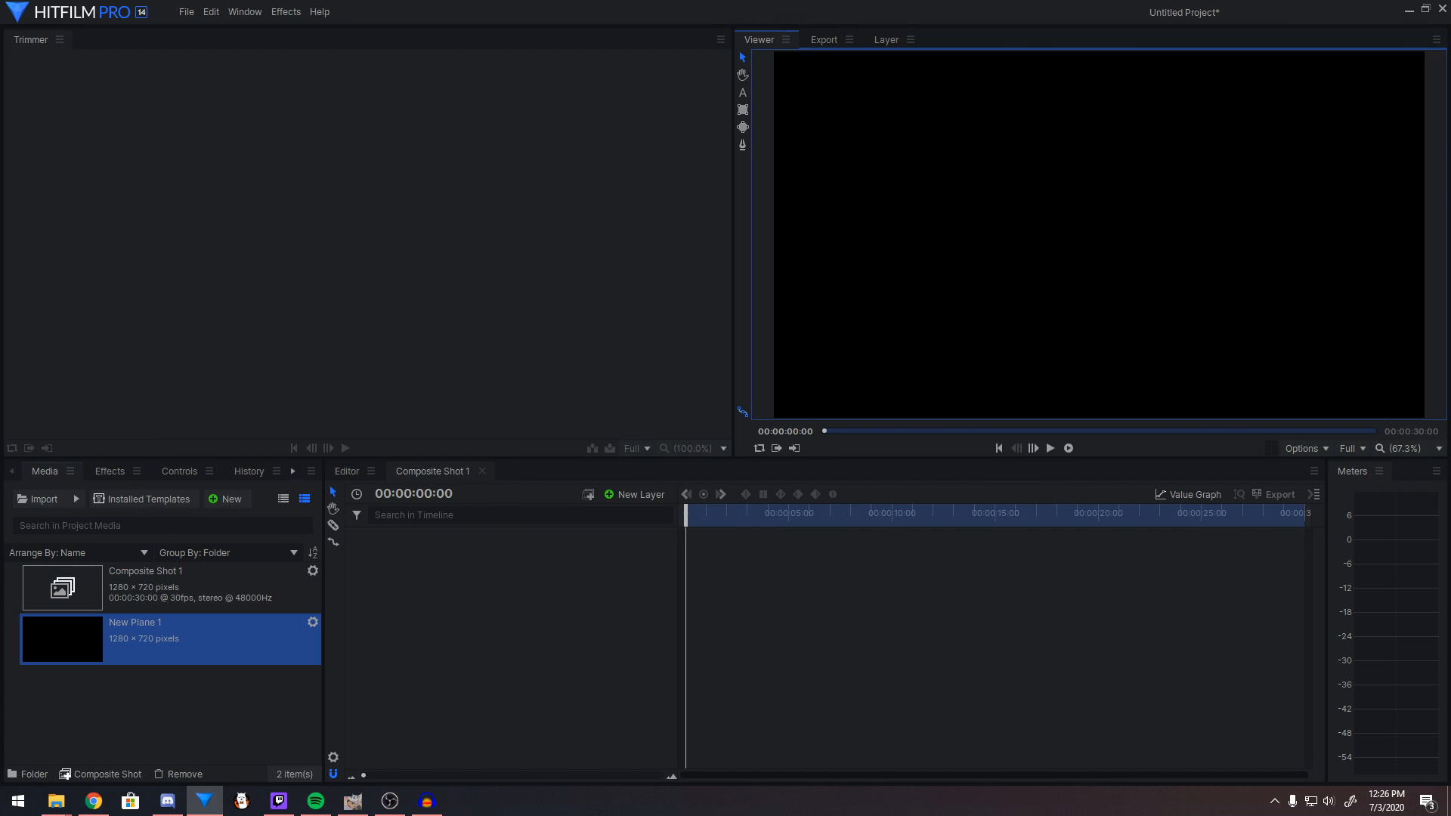
Add New Plane 1 to the Composite Shot 1 timeline and apply the Neon Path effect to it
{"action": "left_click_drag", "start_coordinate": [134, 639], "coordinate": [453, 536]}
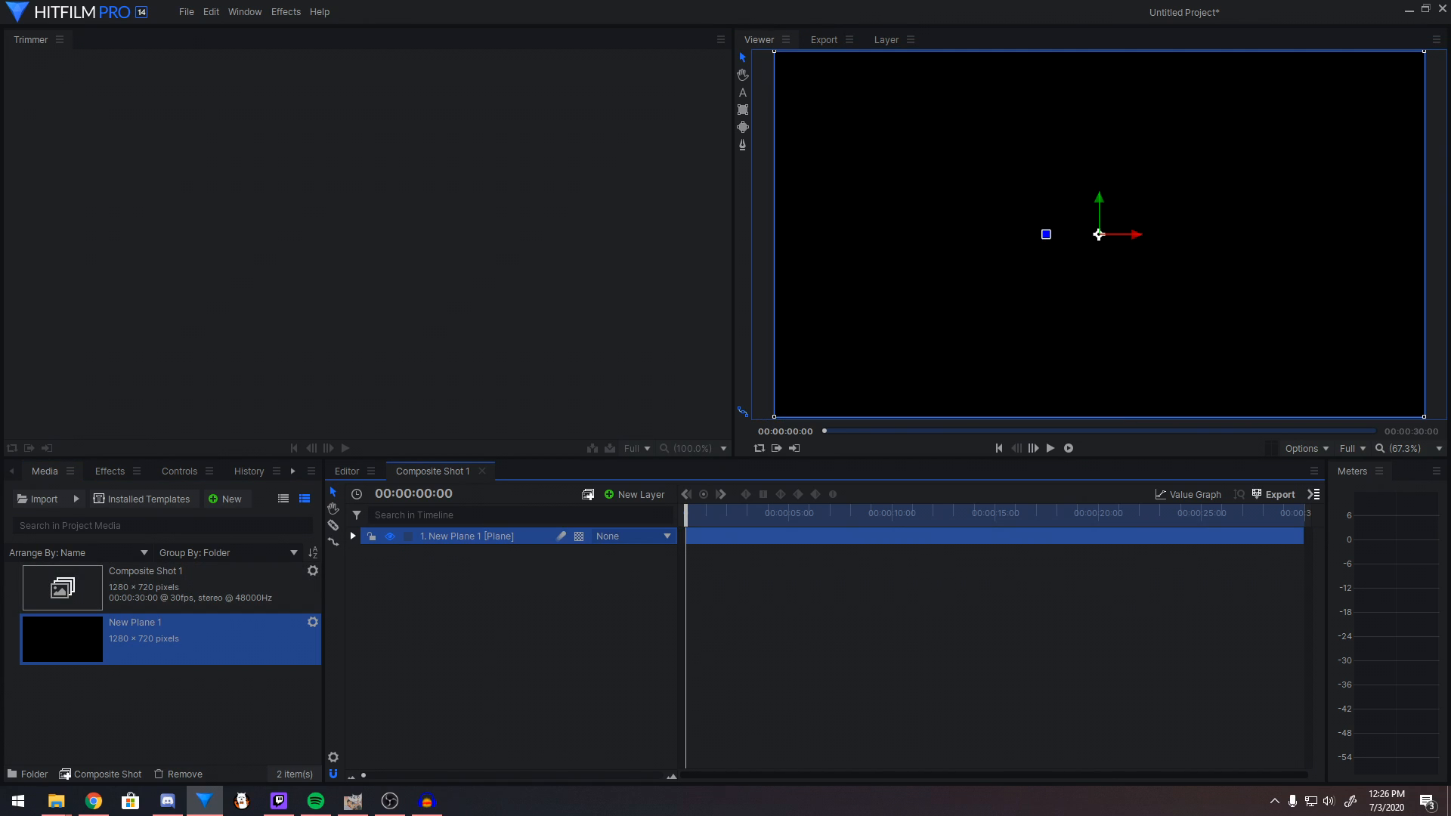
{"action": "left_click", "coordinate": [353, 535]}
{"action": "left_click", "coordinate": [666, 571]}
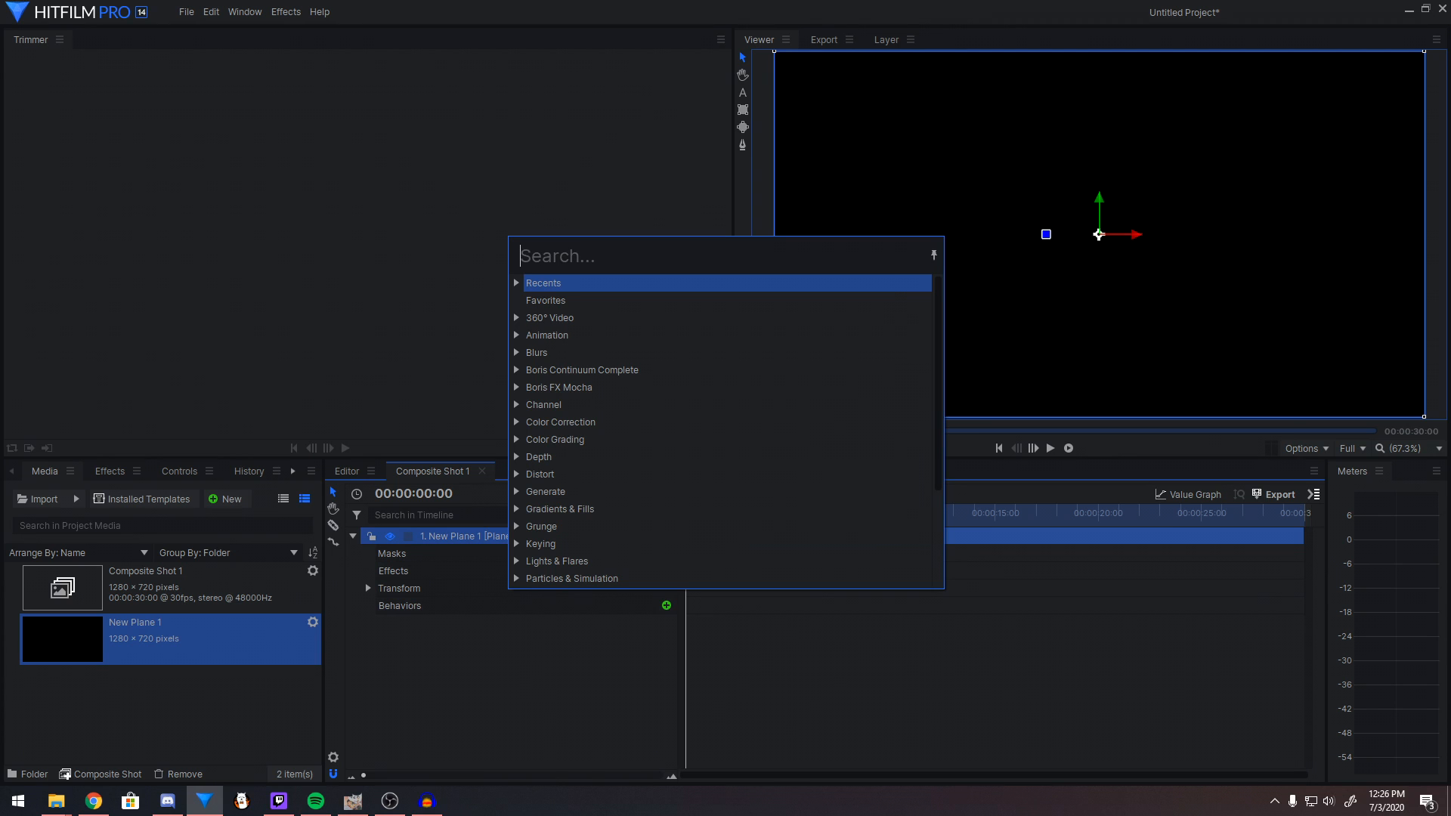
{"action": "type", "text": "ne"}
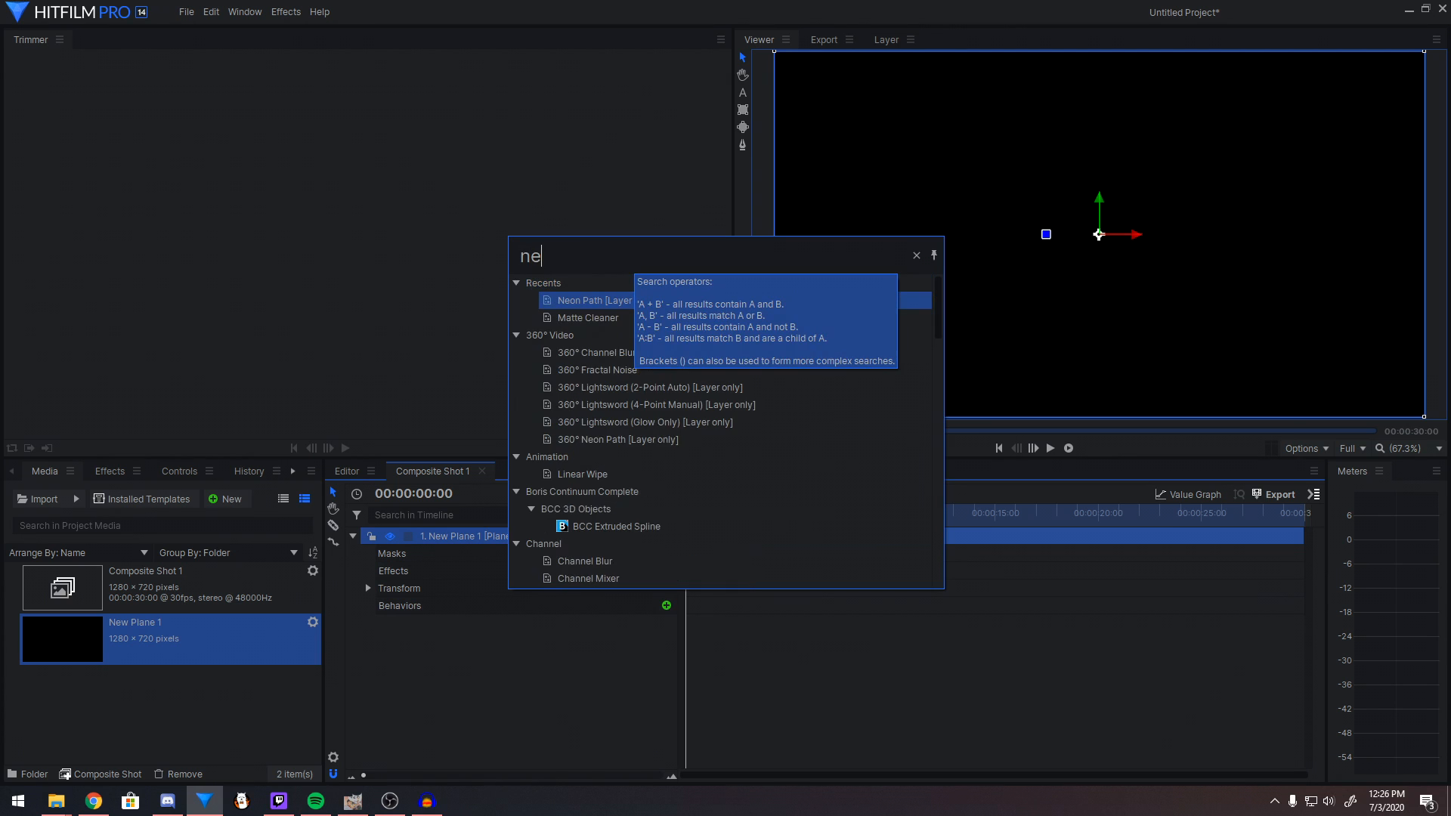
{"action": "type", "text": "o"}
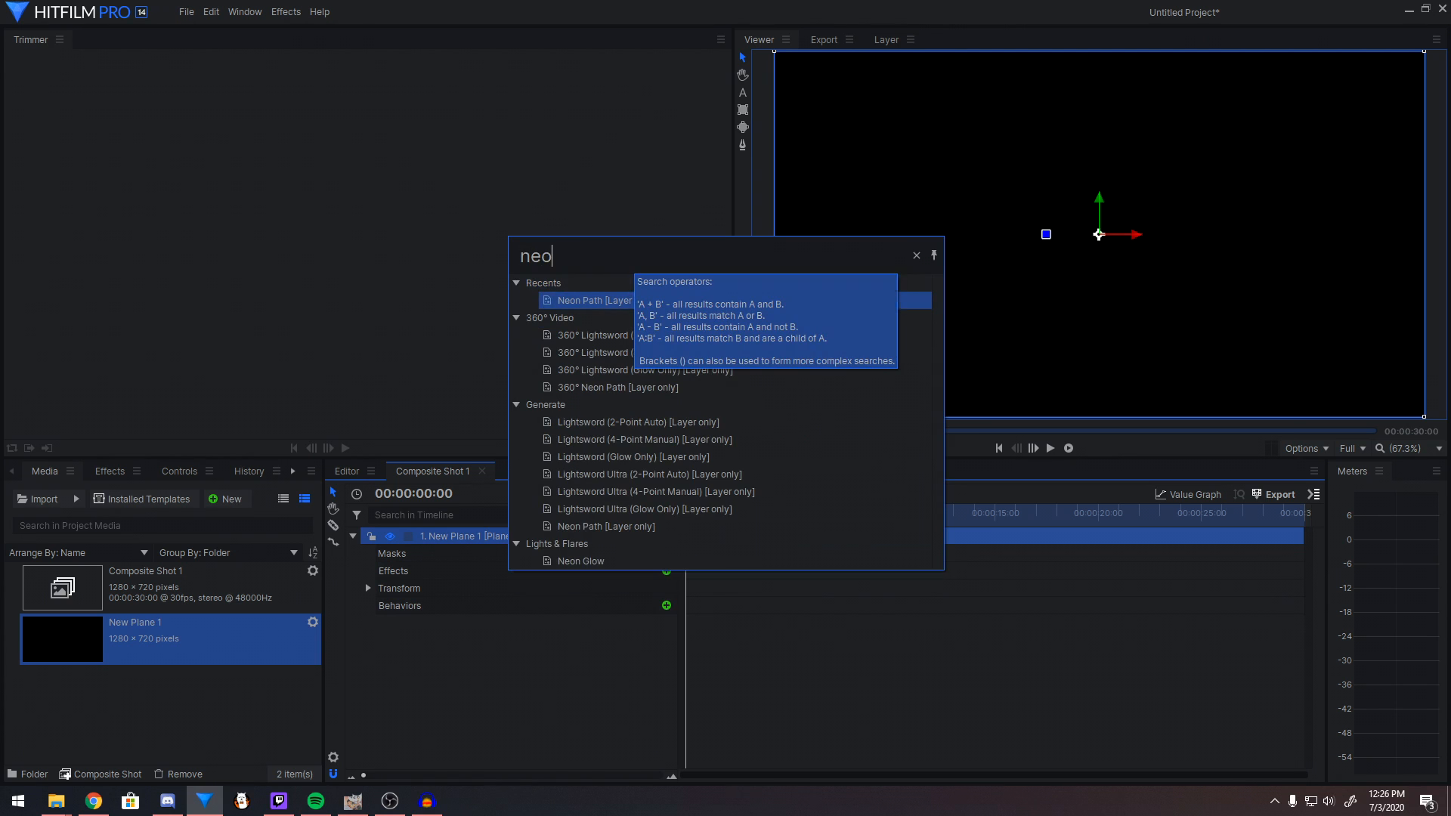
{"action": "key", "text": "Return"}
Create a new text layer reading "0" and place it beneath the plane layer
{"action": "right_click", "coordinate": [458, 681]}
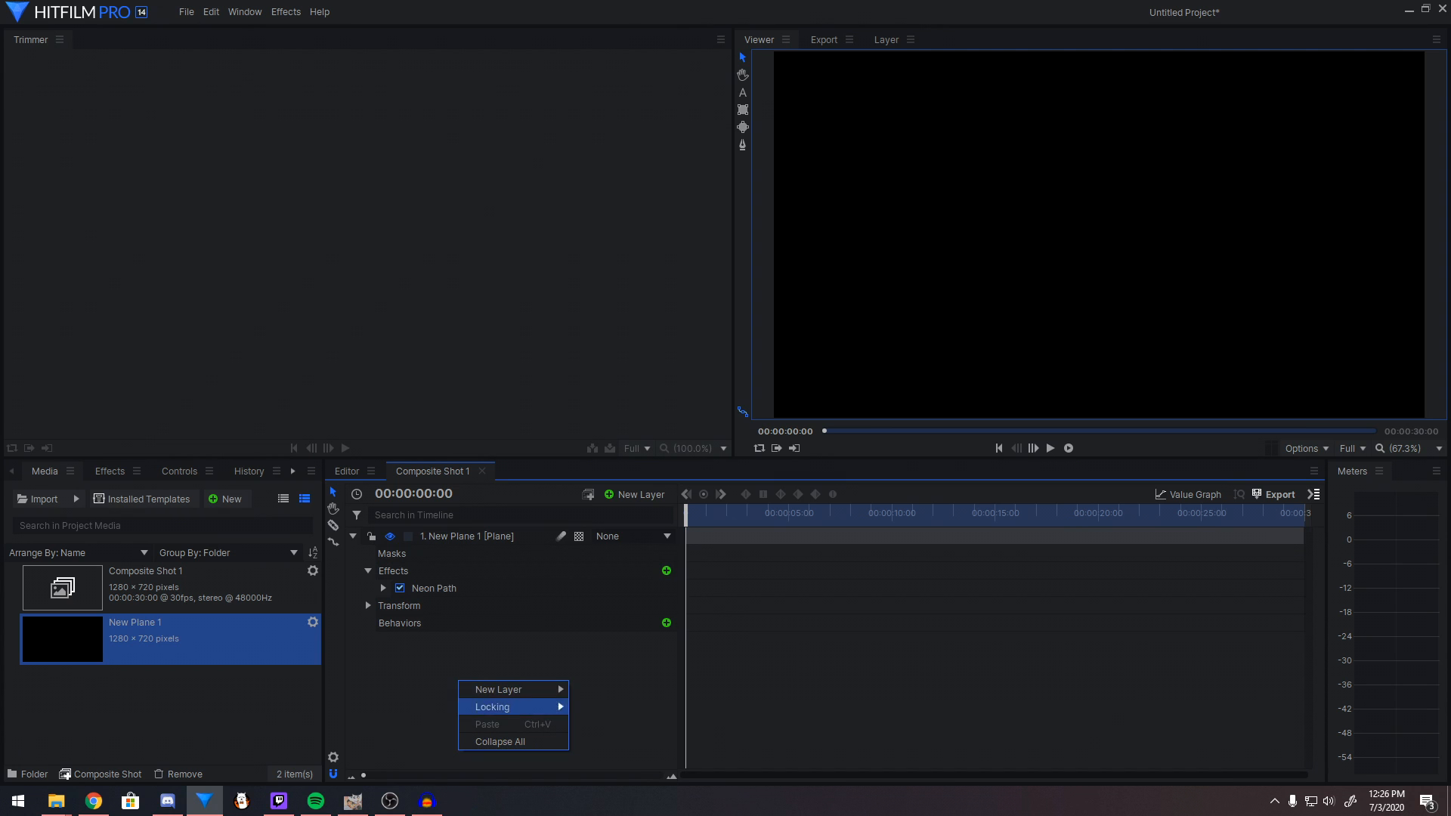
{"action": "mouse_move", "coordinate": [513, 689]}
{"action": "left_click", "coordinate": [628, 706]}
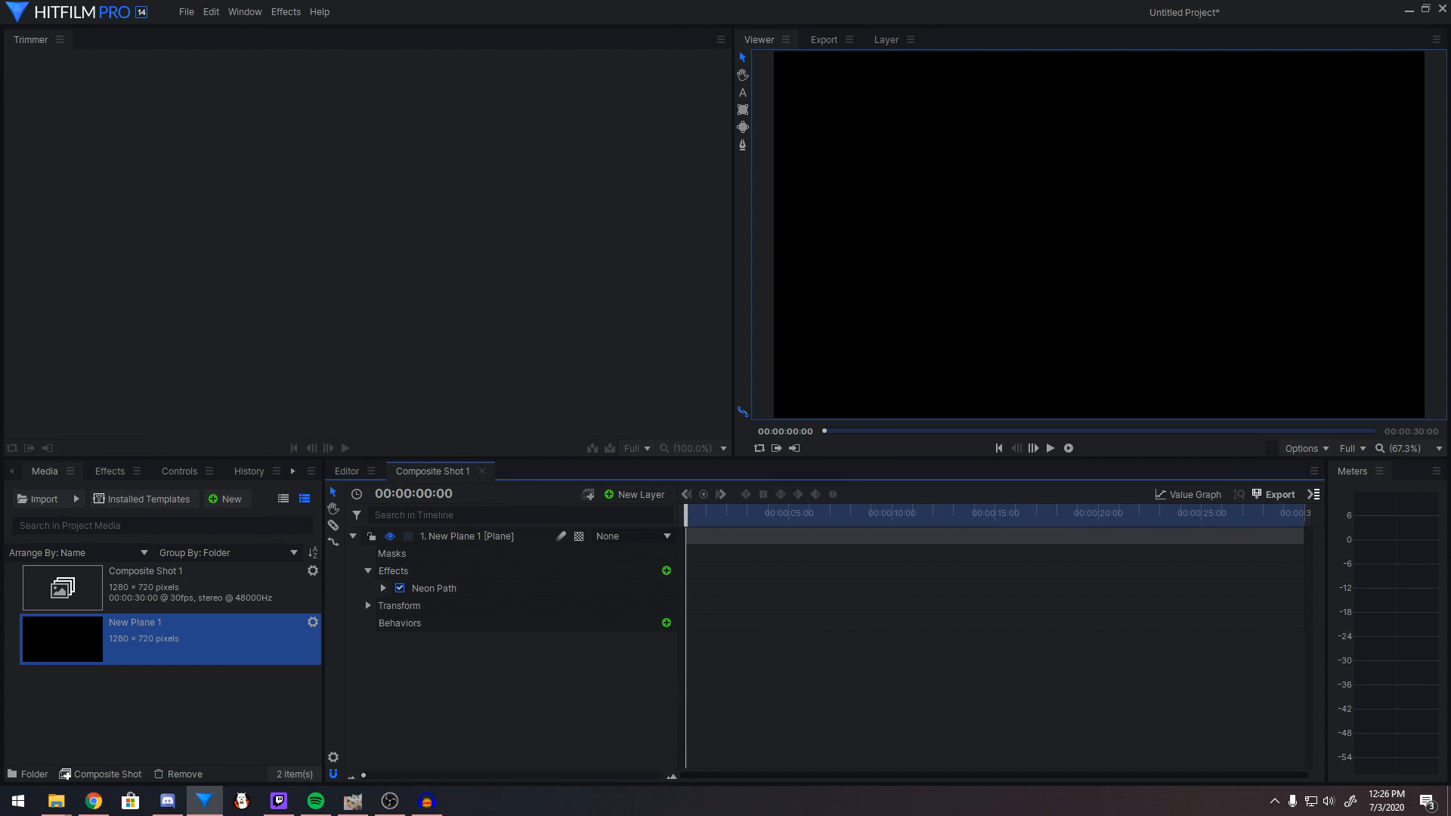
{"action": "type", "text": "0"}
{"action": "left_click_drag", "start_coordinate": [458, 536], "coordinate": [458, 646]}
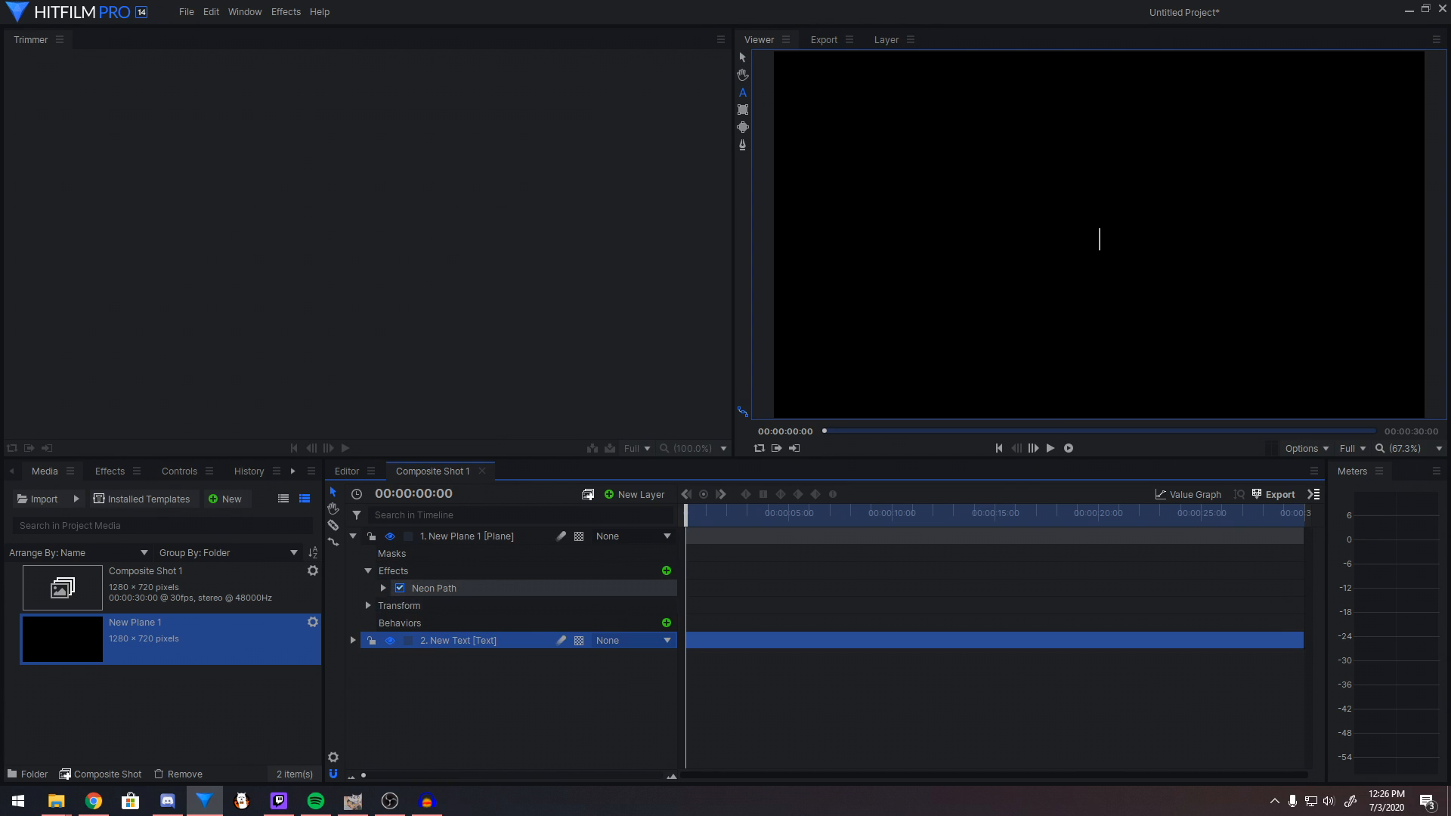
Set the Neon Path effect's Path From to Text and its source layer to New Text
{"action": "left_click", "coordinate": [383, 588]}
{"action": "left_click", "coordinate": [590, 623]}
{"action": "left_click", "coordinate": [529, 663]}
{"action": "left_click", "coordinate": [589, 640]}
{"action": "left_click", "coordinate": [534, 680]}
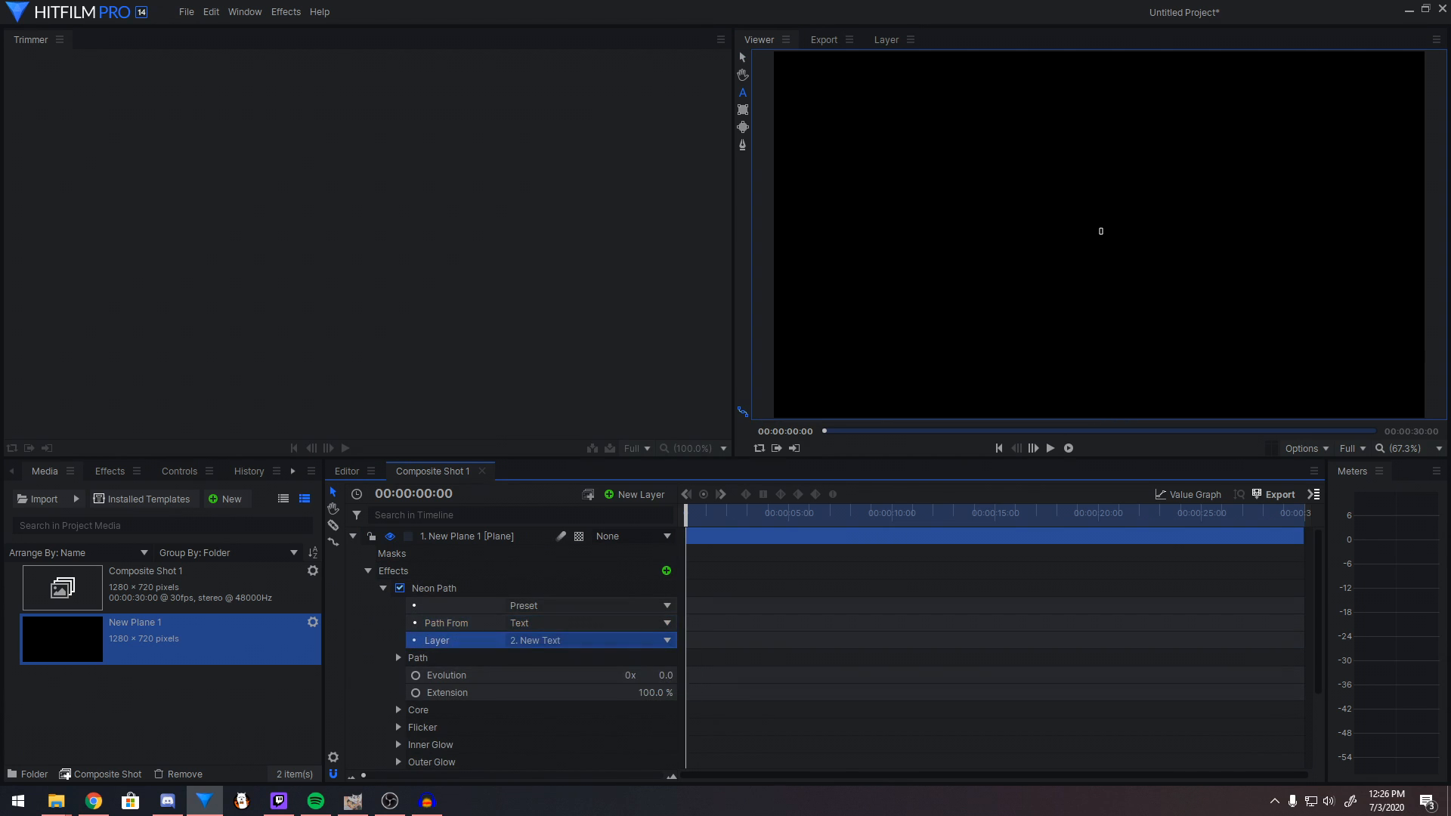
Replace the text layer's content with "Hello World"
{"action": "scroll", "coordinate": [514, 642], "scroll_direction": "down", "scroll_amount": 3}
{"action": "left_click", "coordinate": [461, 760]}
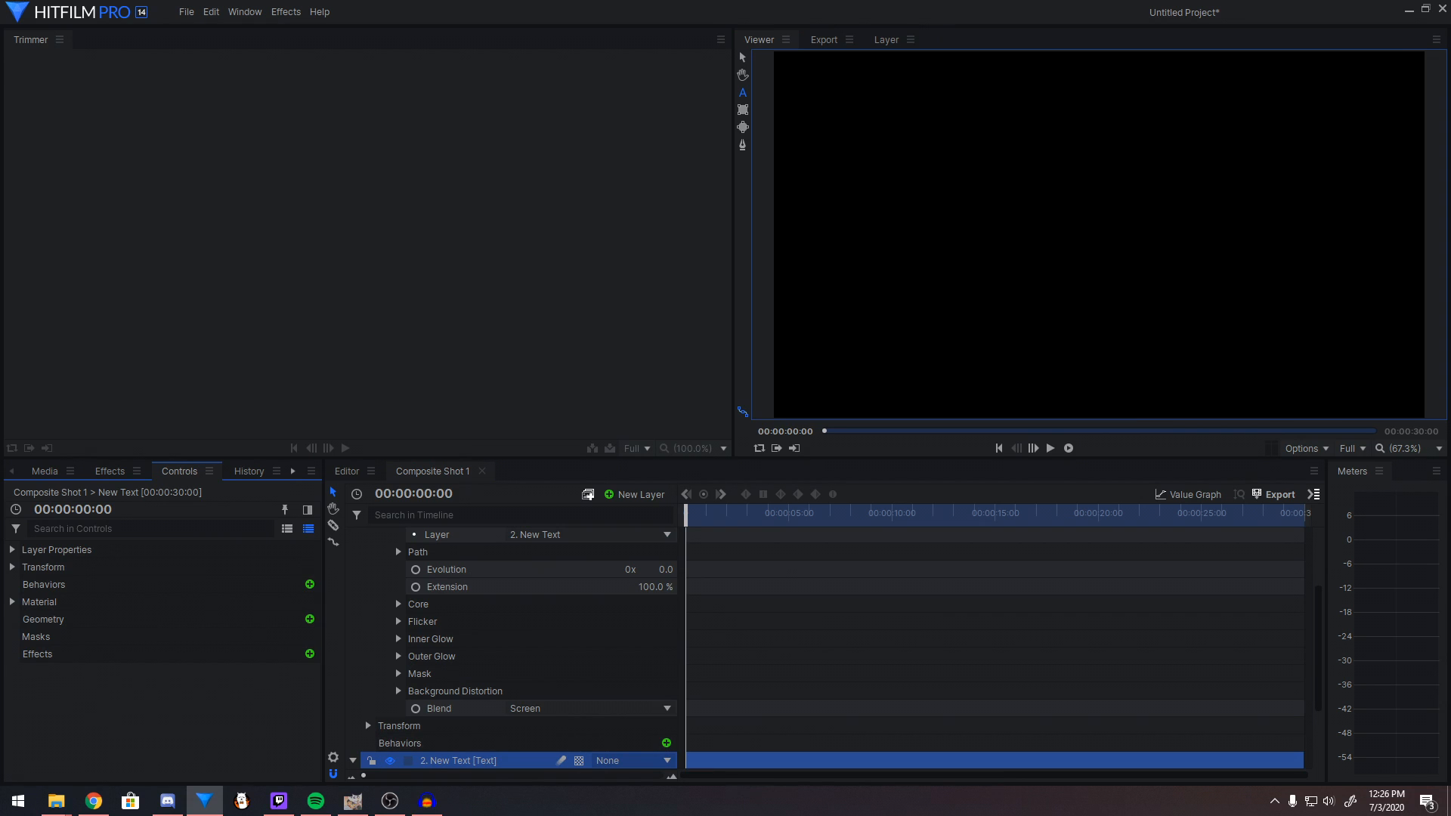
{"action": "key", "text": "space"}
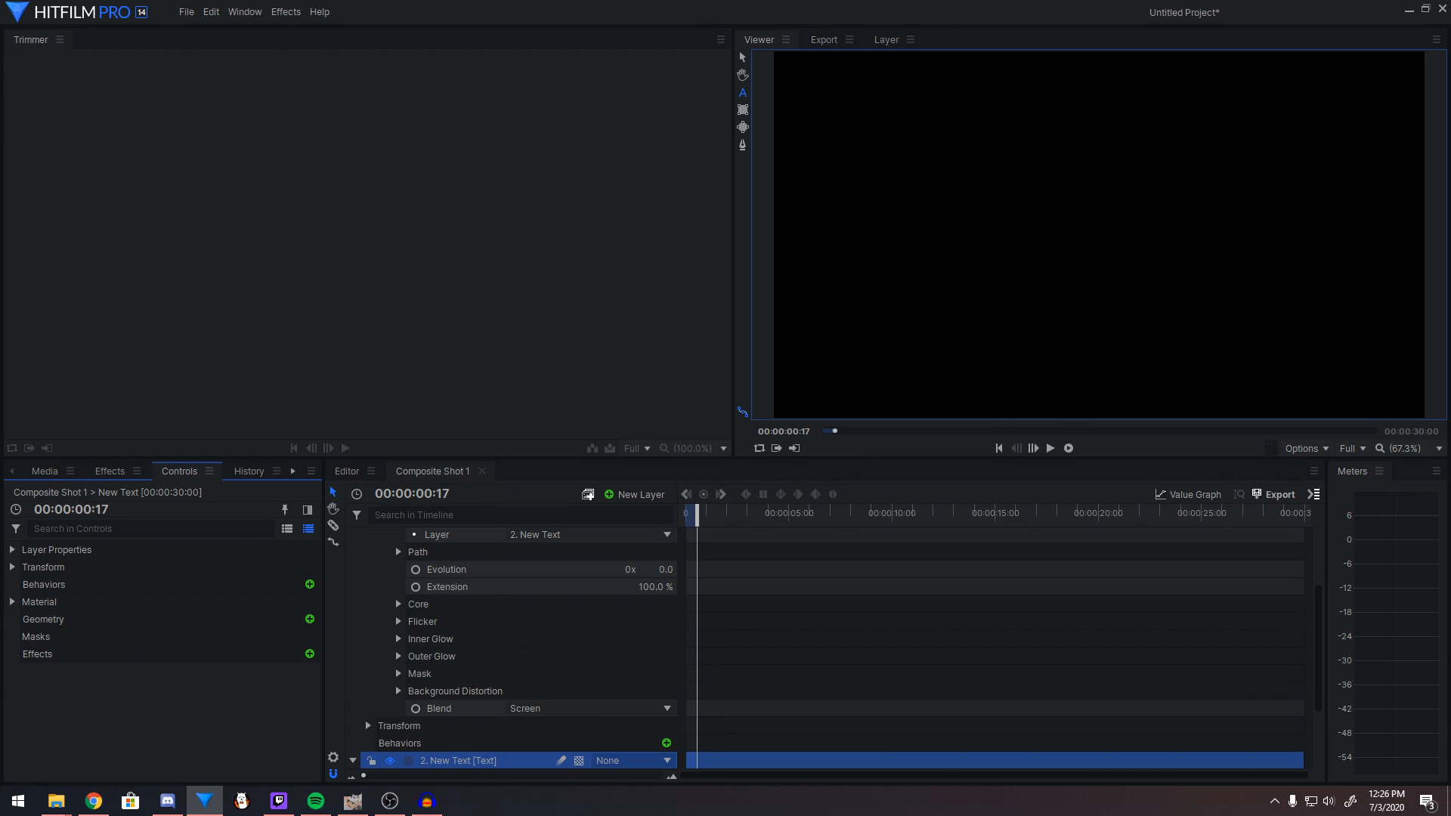
{"action": "left_click", "coordinate": [1101, 232]}
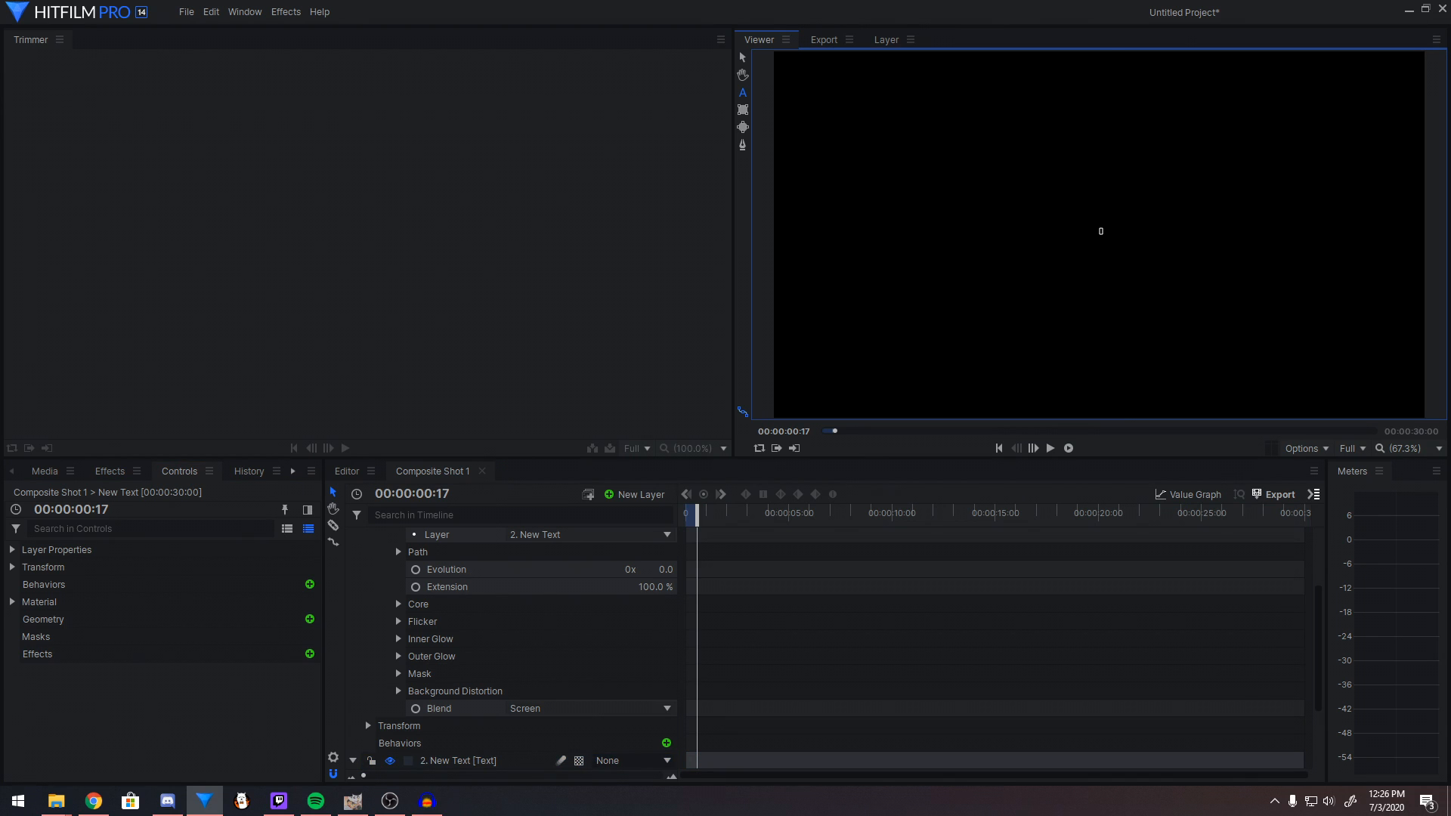
{"action": "left_click", "coordinate": [1101, 231]}
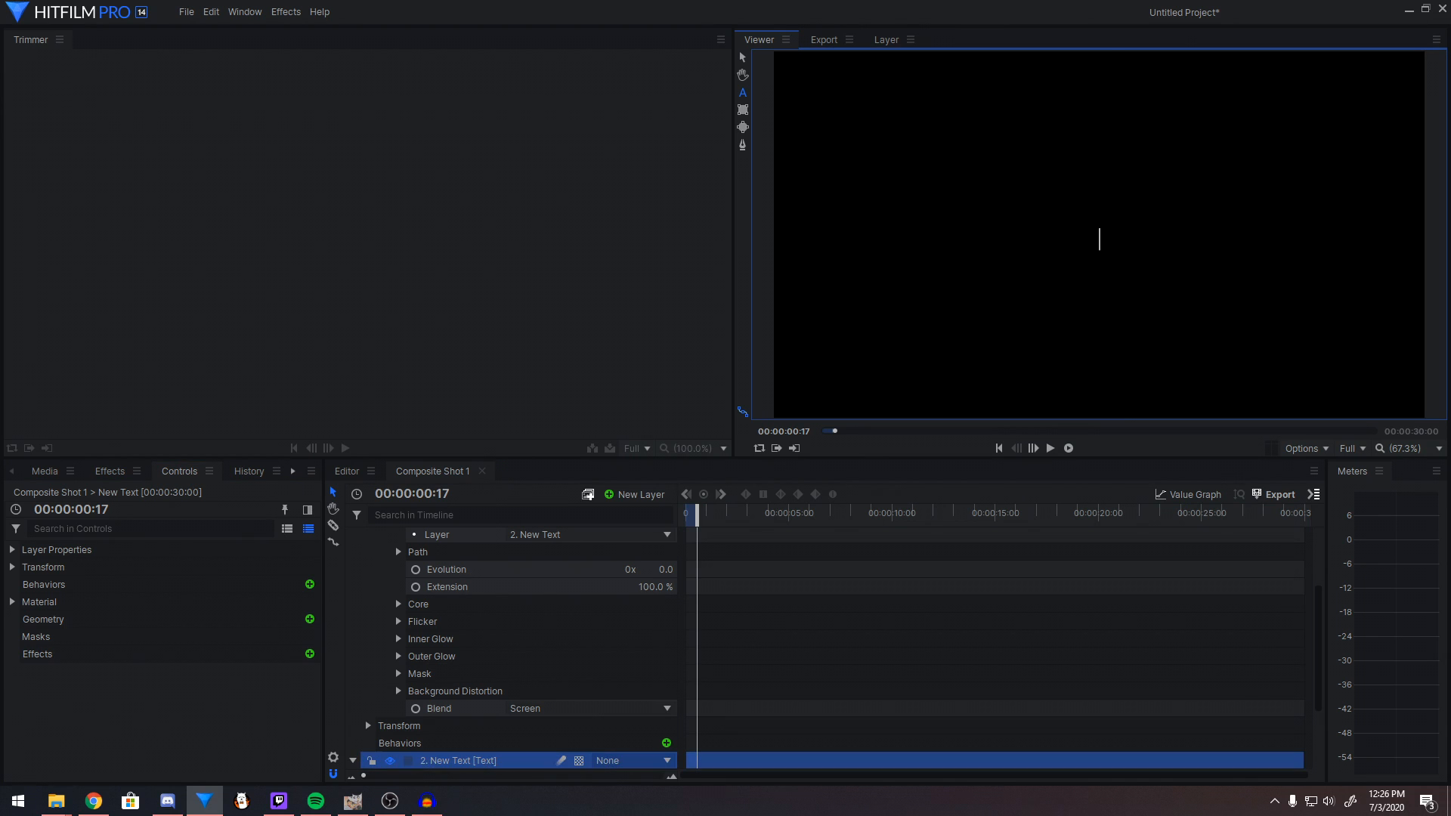
{"action": "type", "text": "H"}
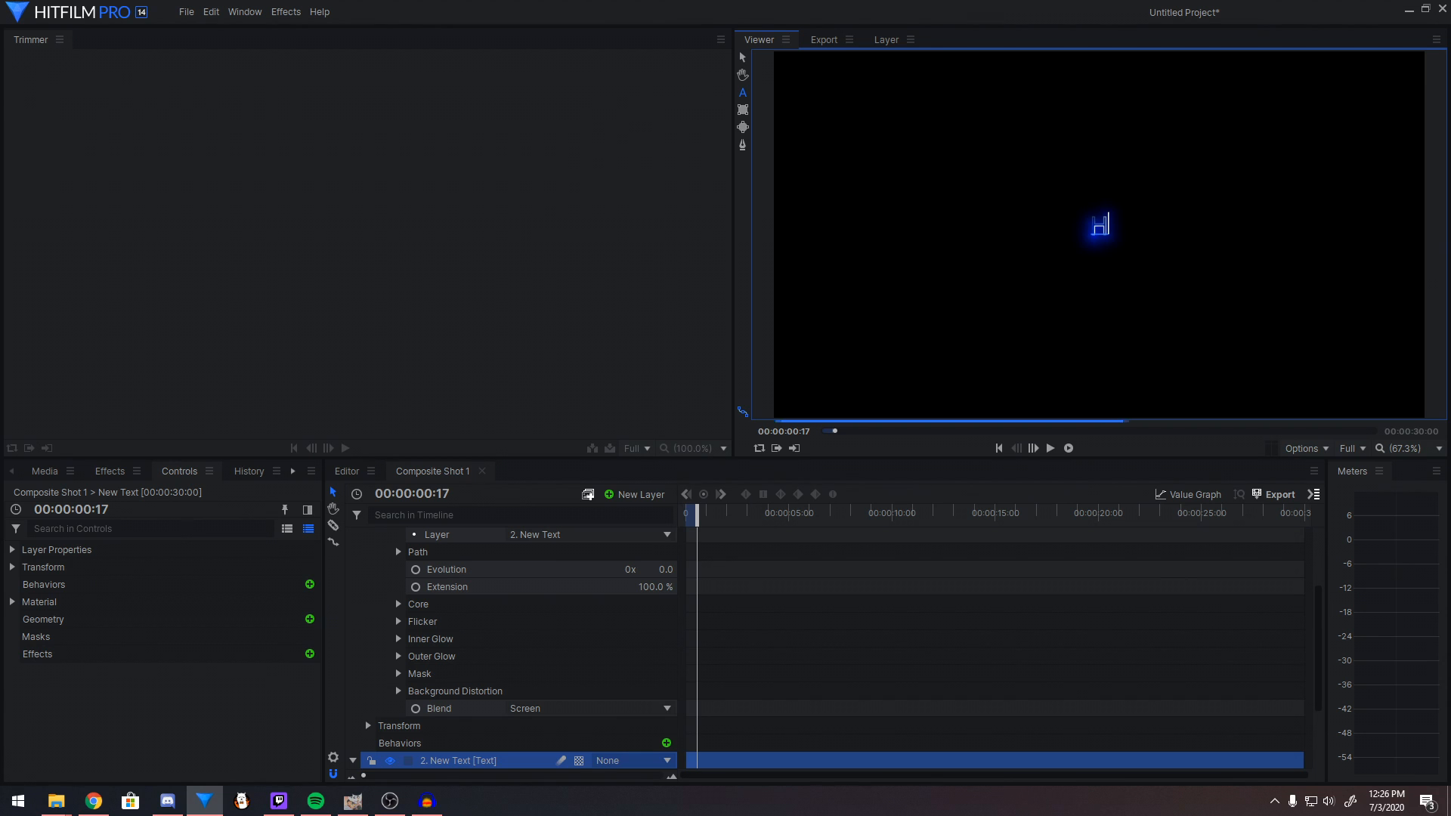
{"action": "type", "text": "ello World"}
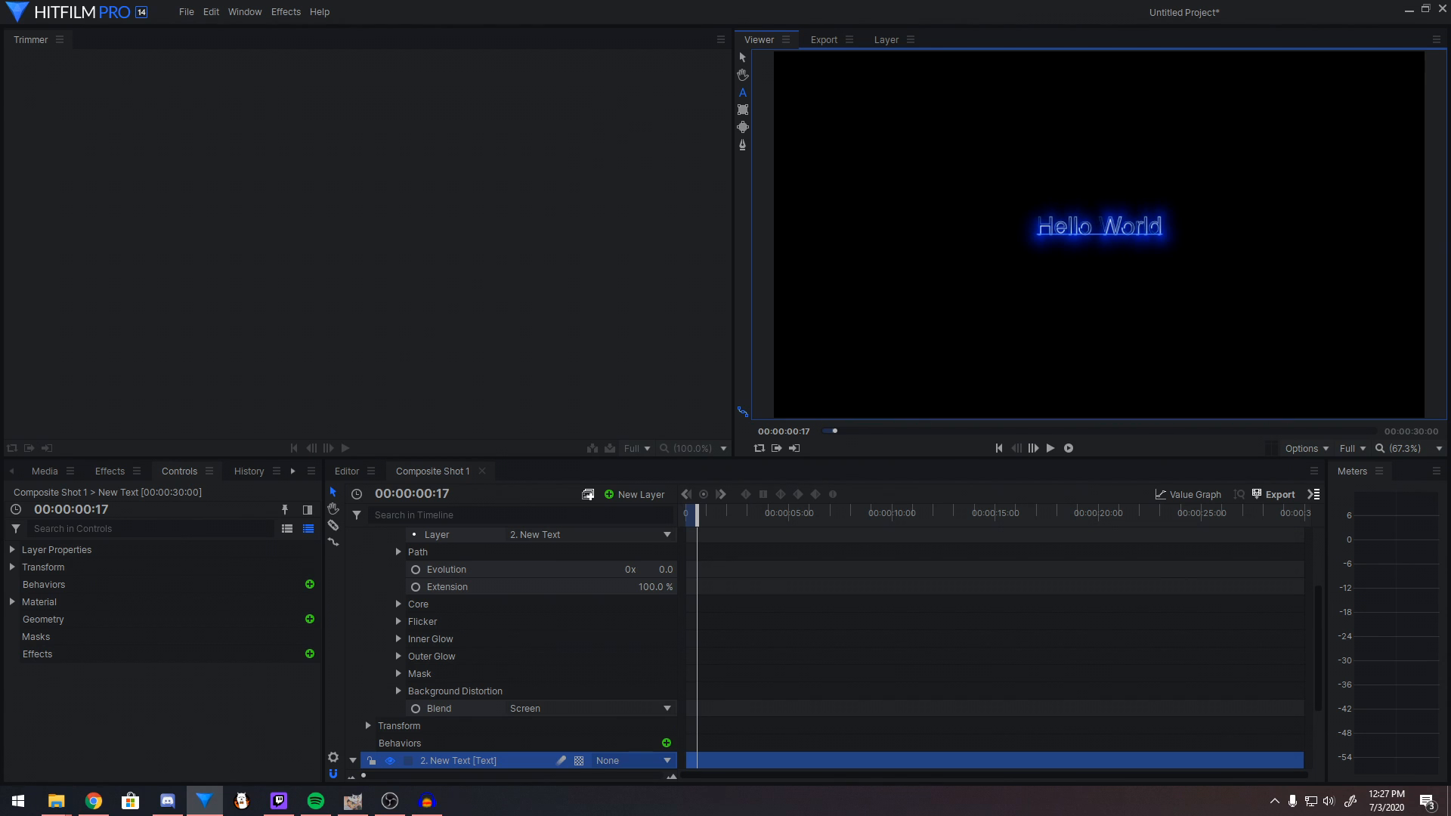
Try the Vegas preset on the plane's Neon Path effect, then choose the OpenBar preset
{"action": "scroll", "coordinate": [529, 642], "scroll_direction": "up", "scroll_amount": 3}
{"action": "left_click", "coordinate": [590, 605]}
{"action": "left_click", "coordinate": [529, 587]}
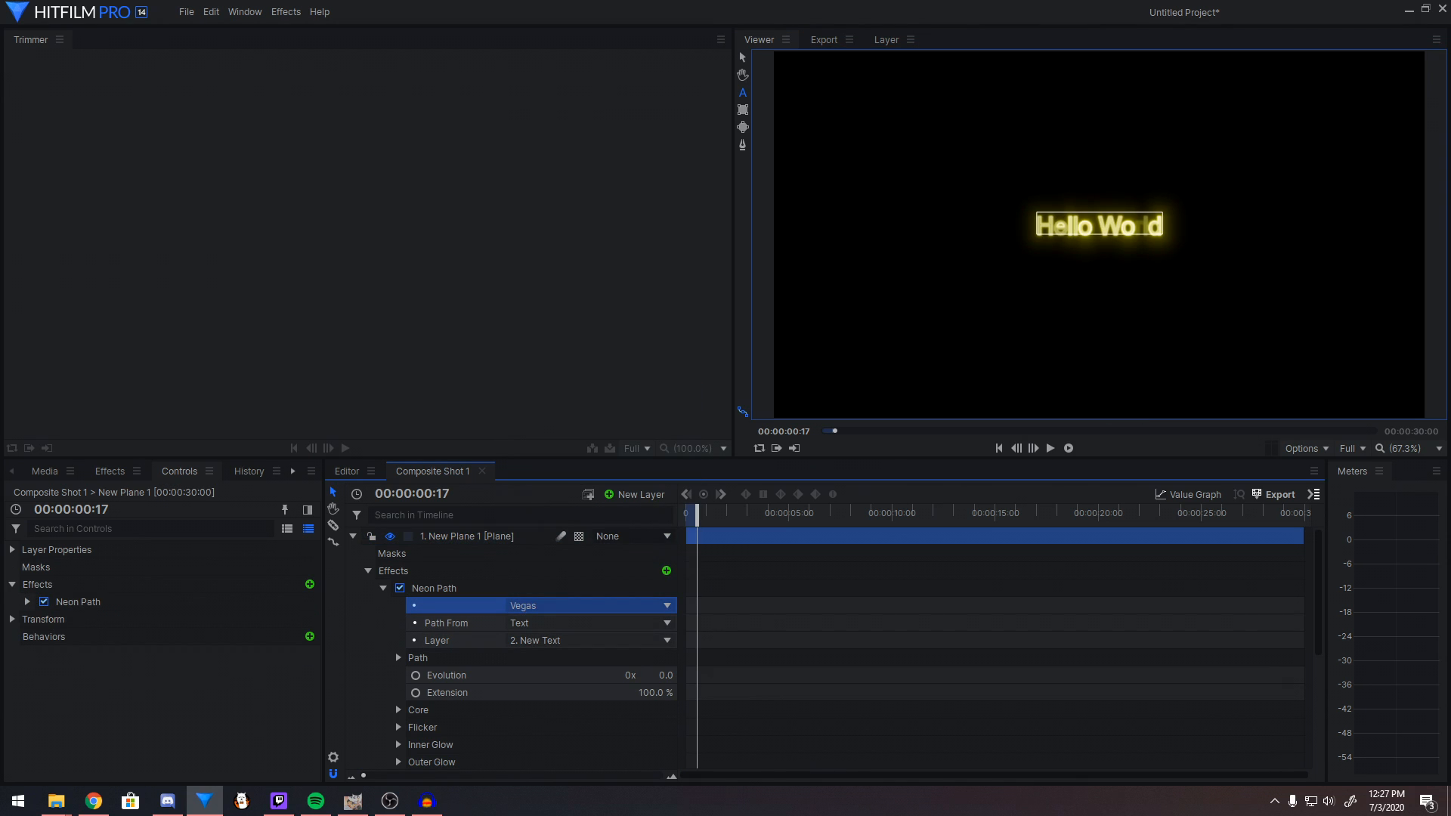
{"action": "left_click", "coordinate": [590, 605]}
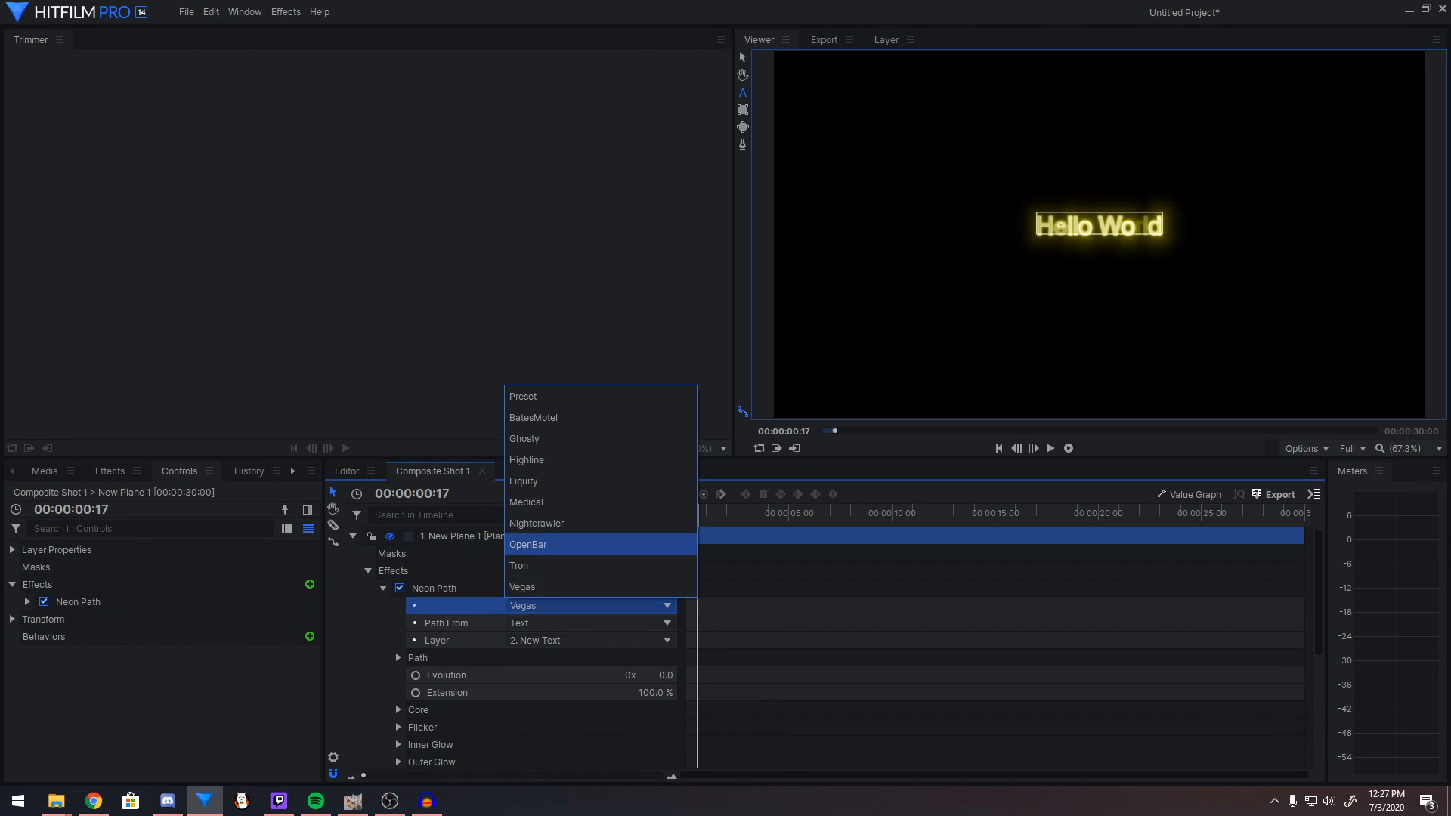
{"action": "left_click", "coordinate": [529, 542]}
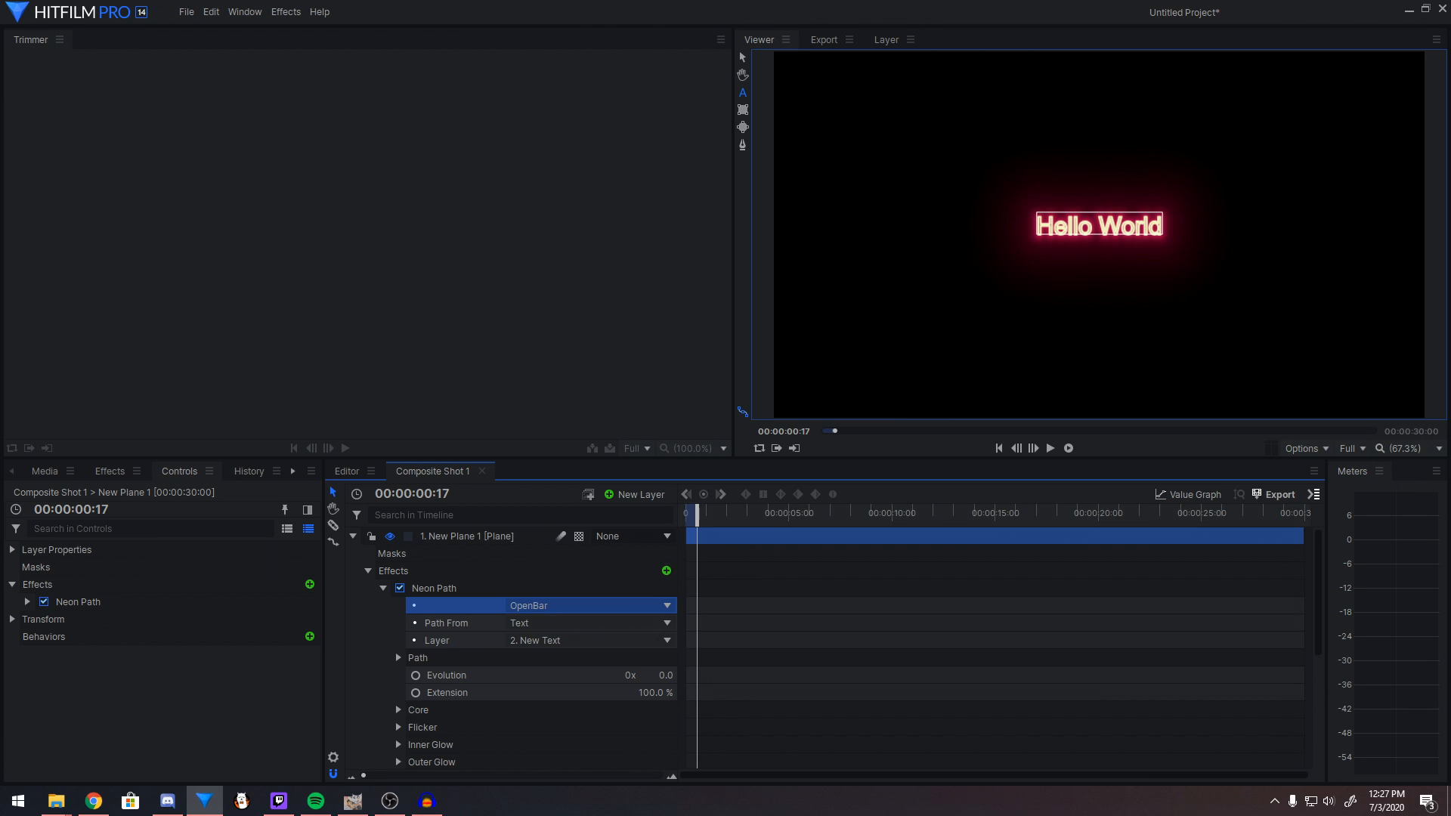
Select all of the "Hello World" text and try to enlarge its font size to 260
{"action": "scroll", "coordinate": [1099, 234], "scroll_direction": "up", "scroll_amount": 6}
{"action": "scroll", "coordinate": [1098, 234], "scroll_direction": "down", "scroll_amount": 5}
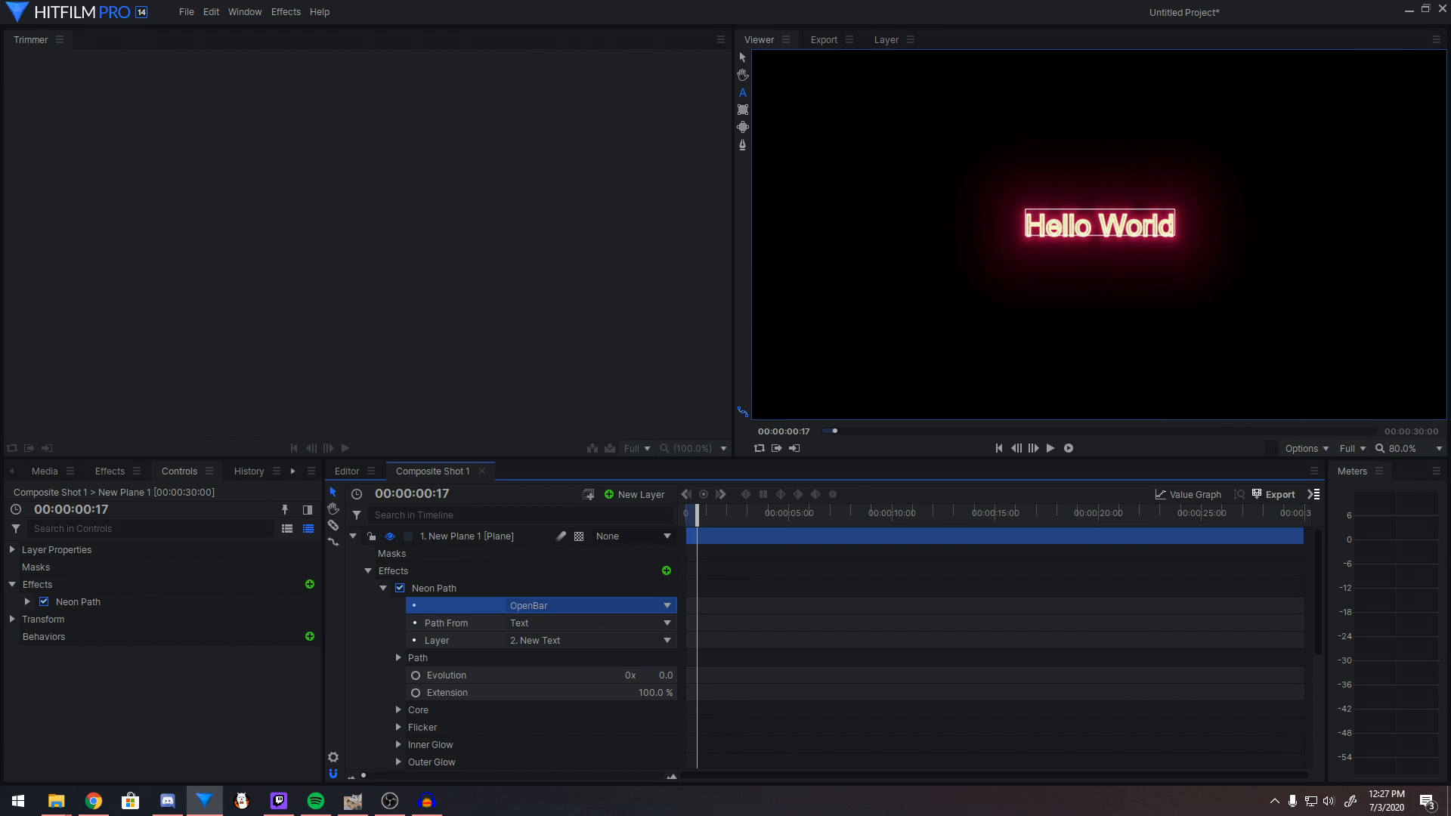
{"action": "left_click", "coordinate": [1174, 224]}
{"action": "key", "text": "ctrl+a"}
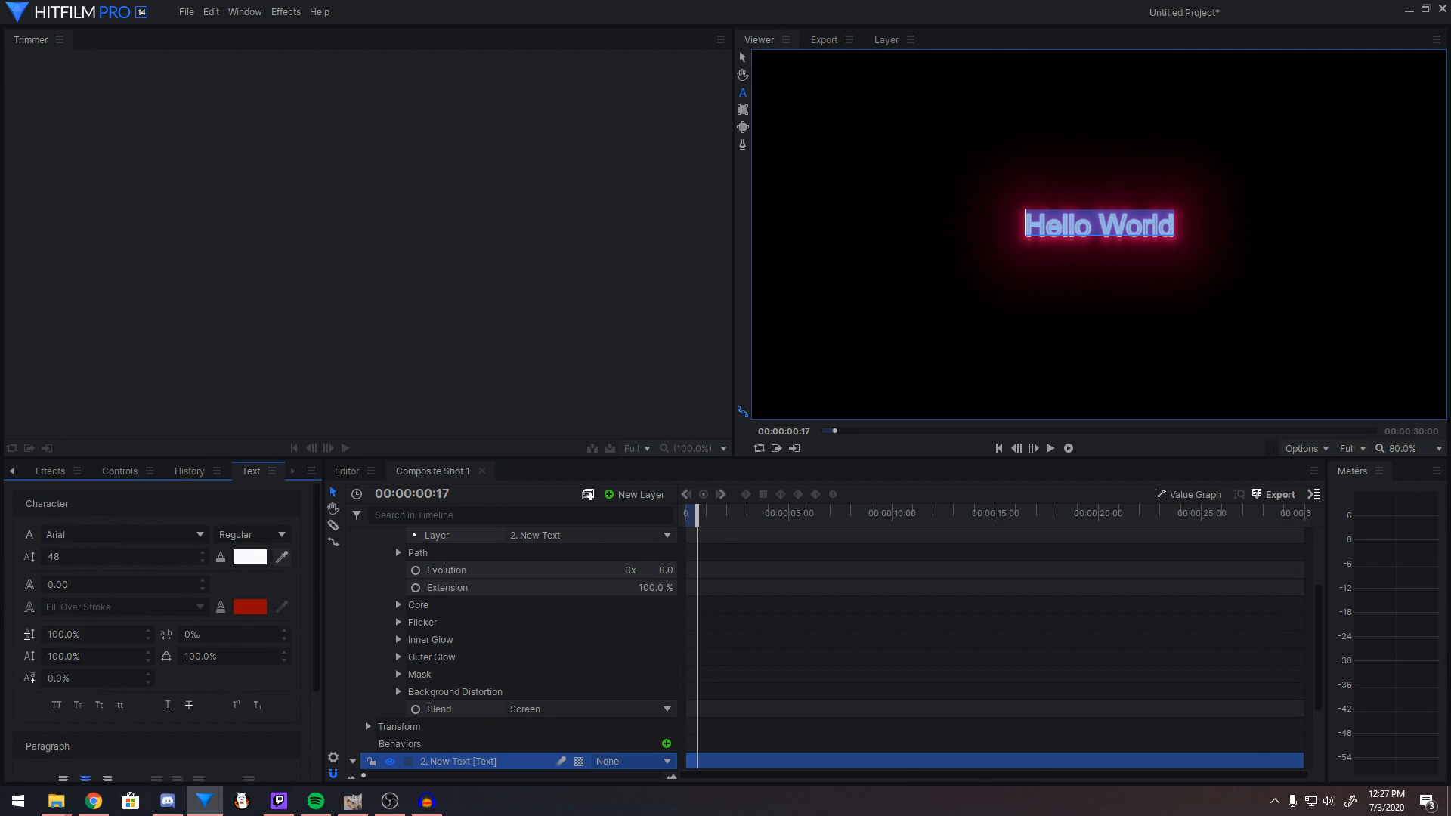
{"action": "left_click_drag", "start_coordinate": [75, 556], "coordinate": [199, 557]}
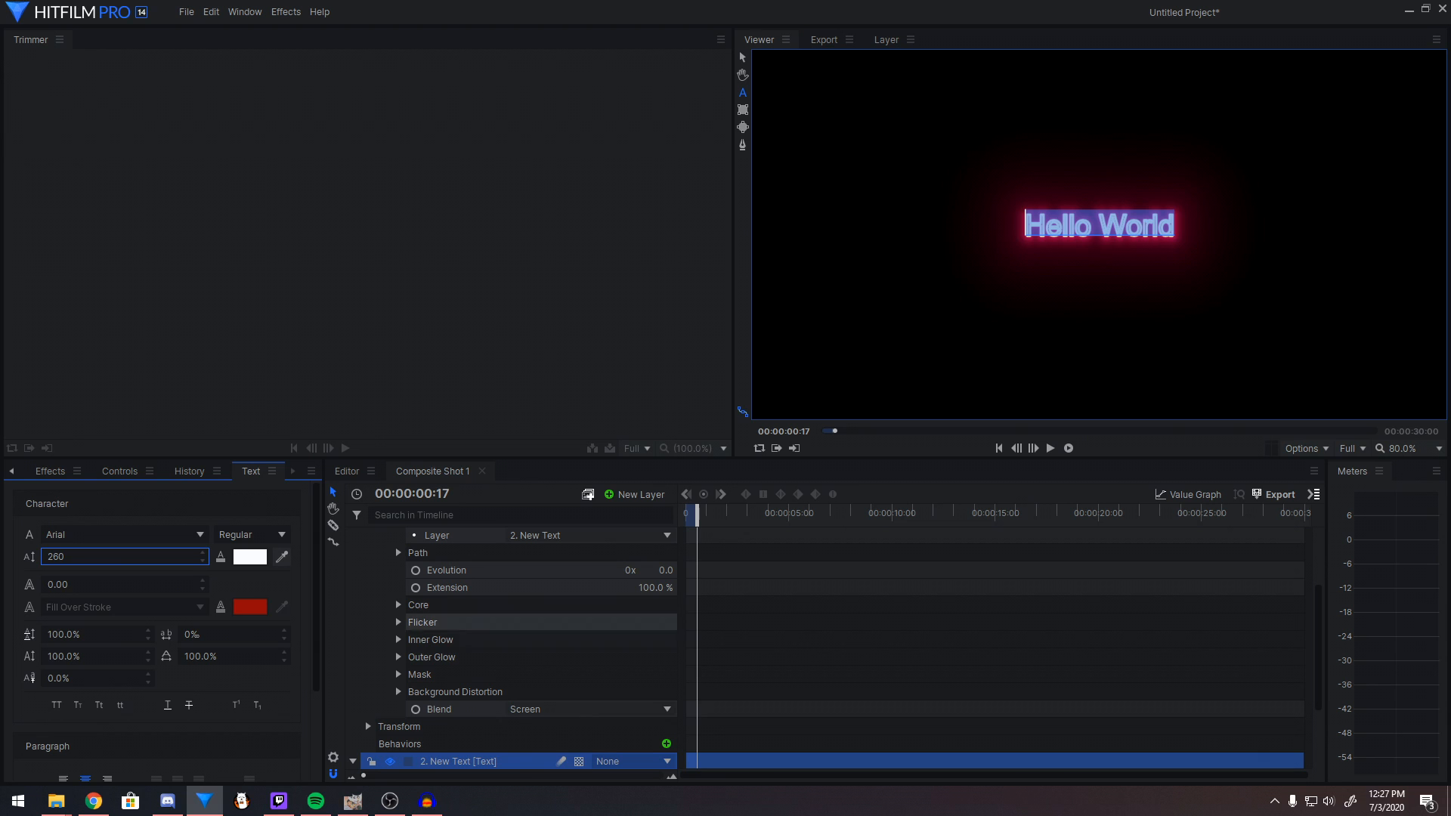
{"action": "scroll", "coordinate": [529, 672], "scroll_direction": "down", "scroll_amount": 2}
{"action": "scroll", "coordinate": [514, 650], "scroll_direction": "up", "scroll_amount": 3}
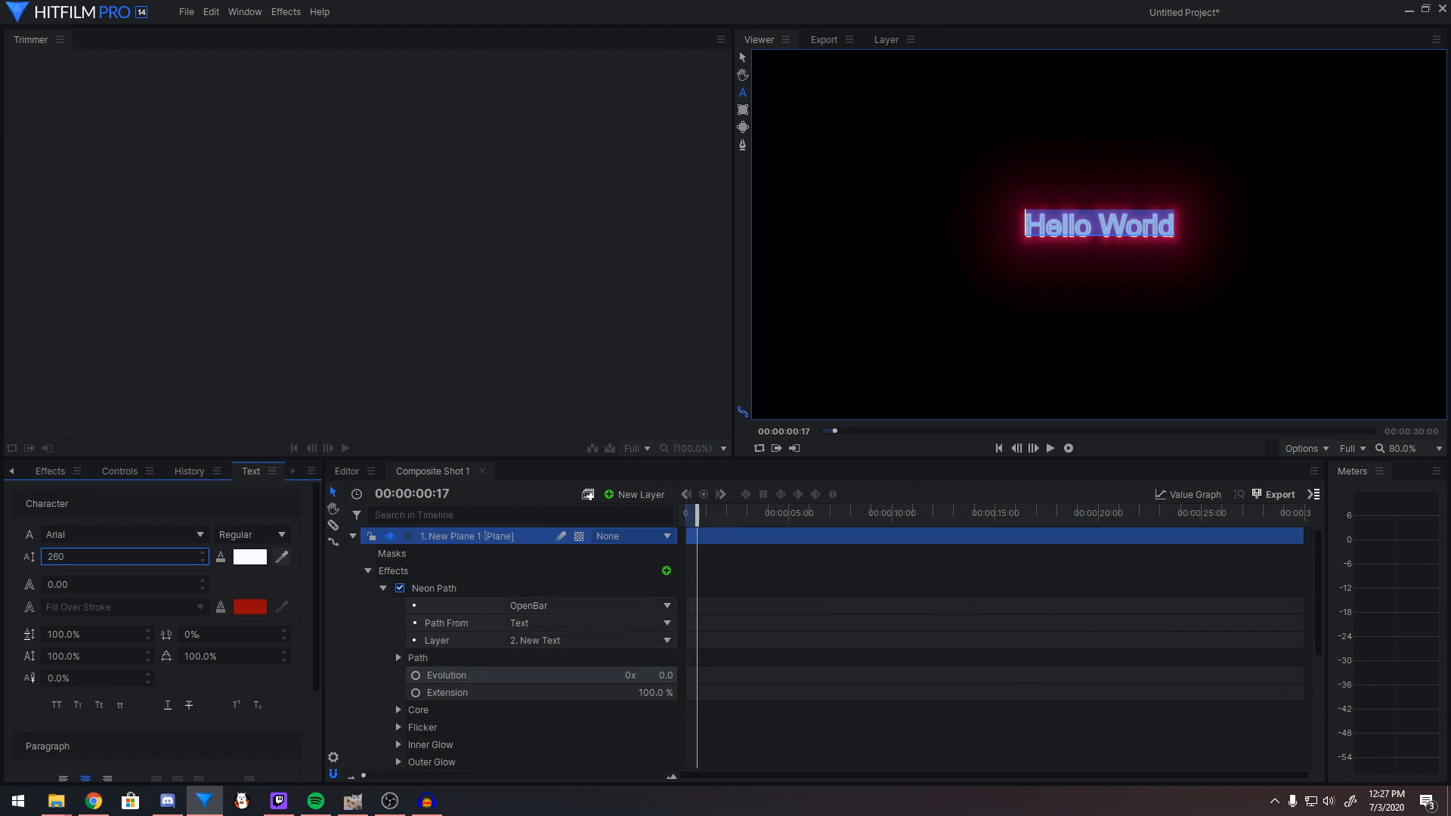
{"action": "left_click", "coordinate": [399, 588]}
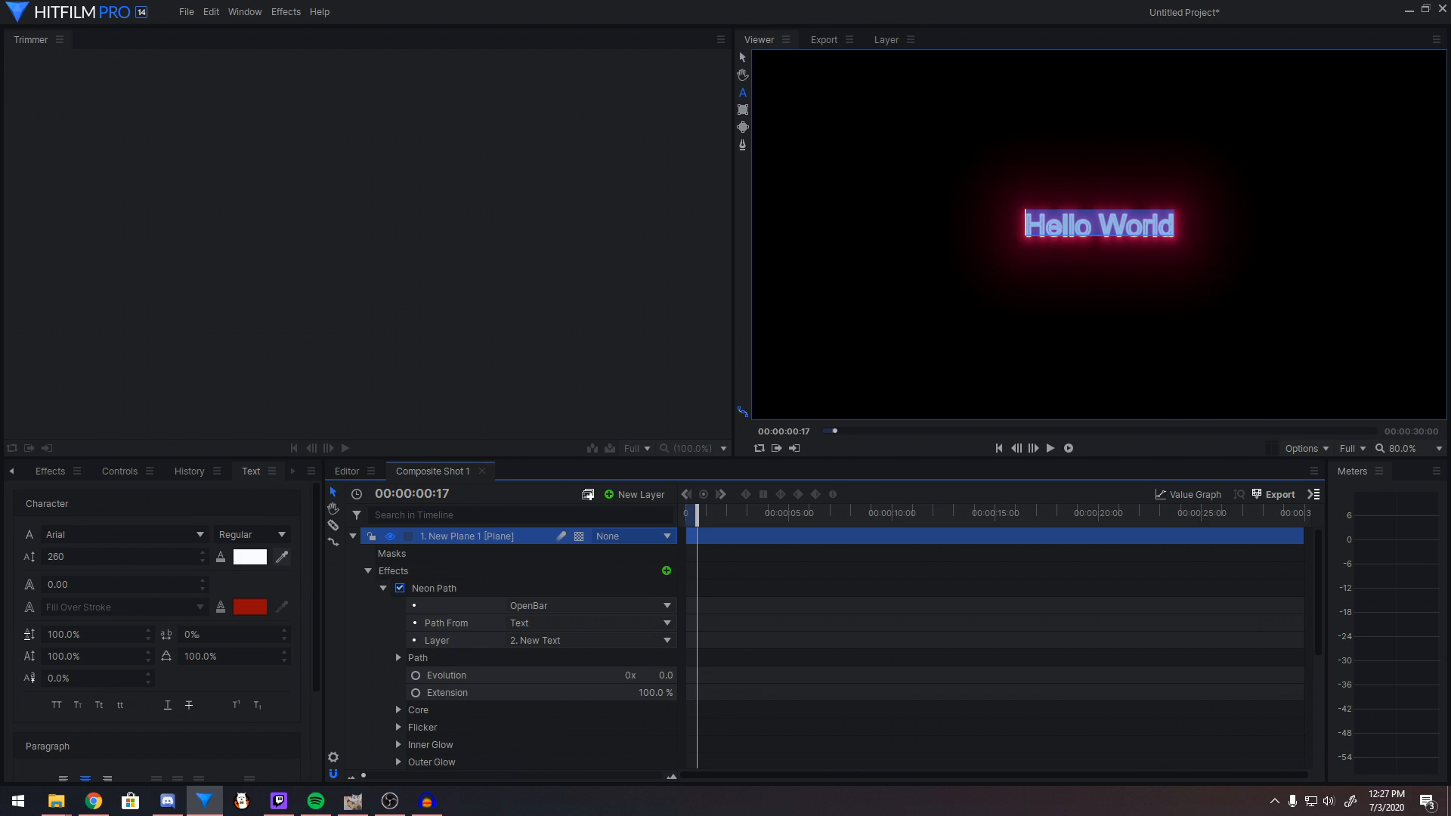
Try to set the font size of the selected "Hello World" text to 119
{"action": "scroll", "coordinate": [1147, 305], "scroll_direction": "down", "scroll_amount": 2}
{"action": "scroll", "coordinate": [514, 650], "scroll_direction": "down", "scroll_amount": 3}
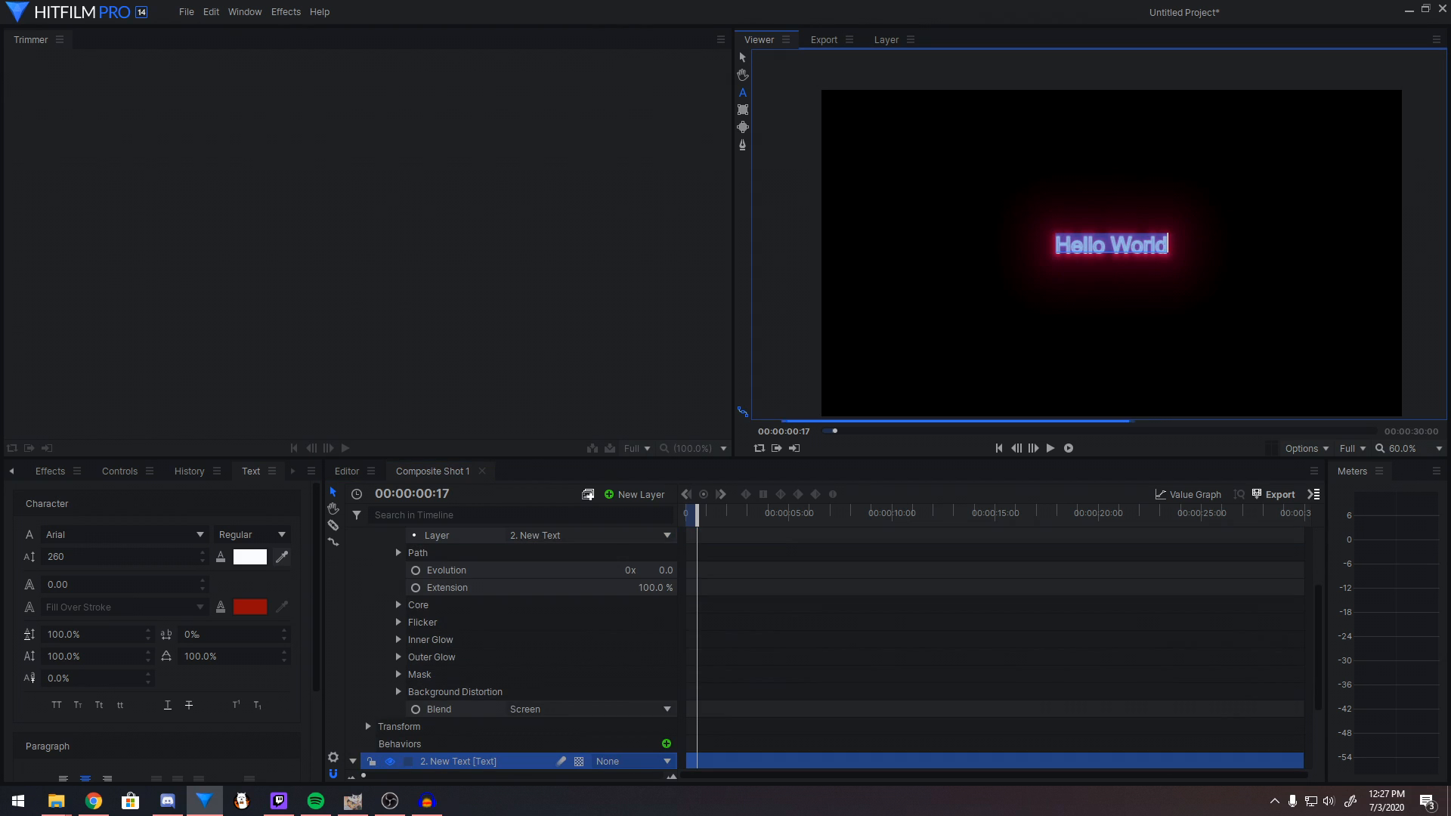
{"action": "left_click_drag", "start_coordinate": [121, 556], "coordinate": [15, 556]}
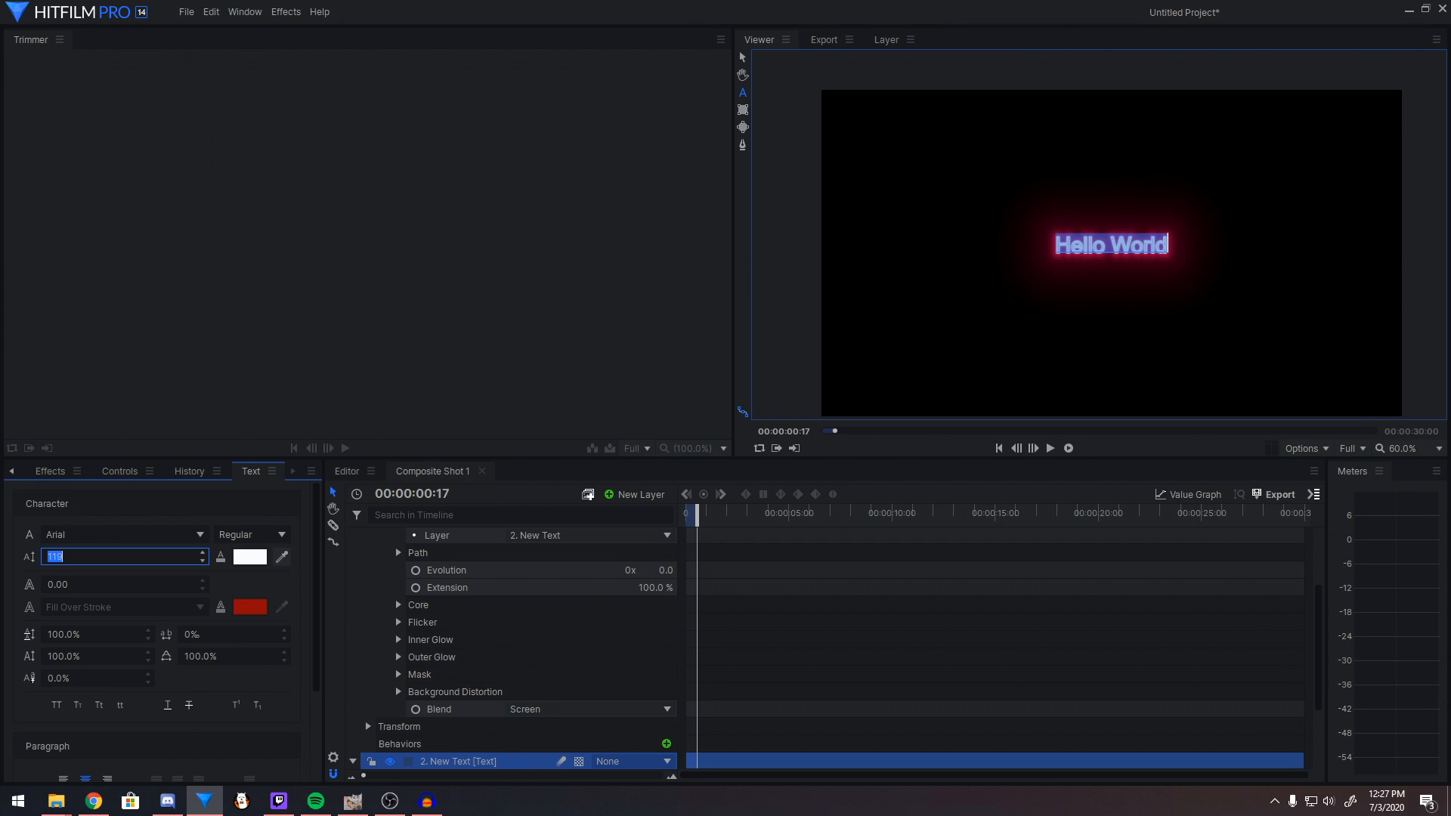
{"action": "key", "text": "Return"}
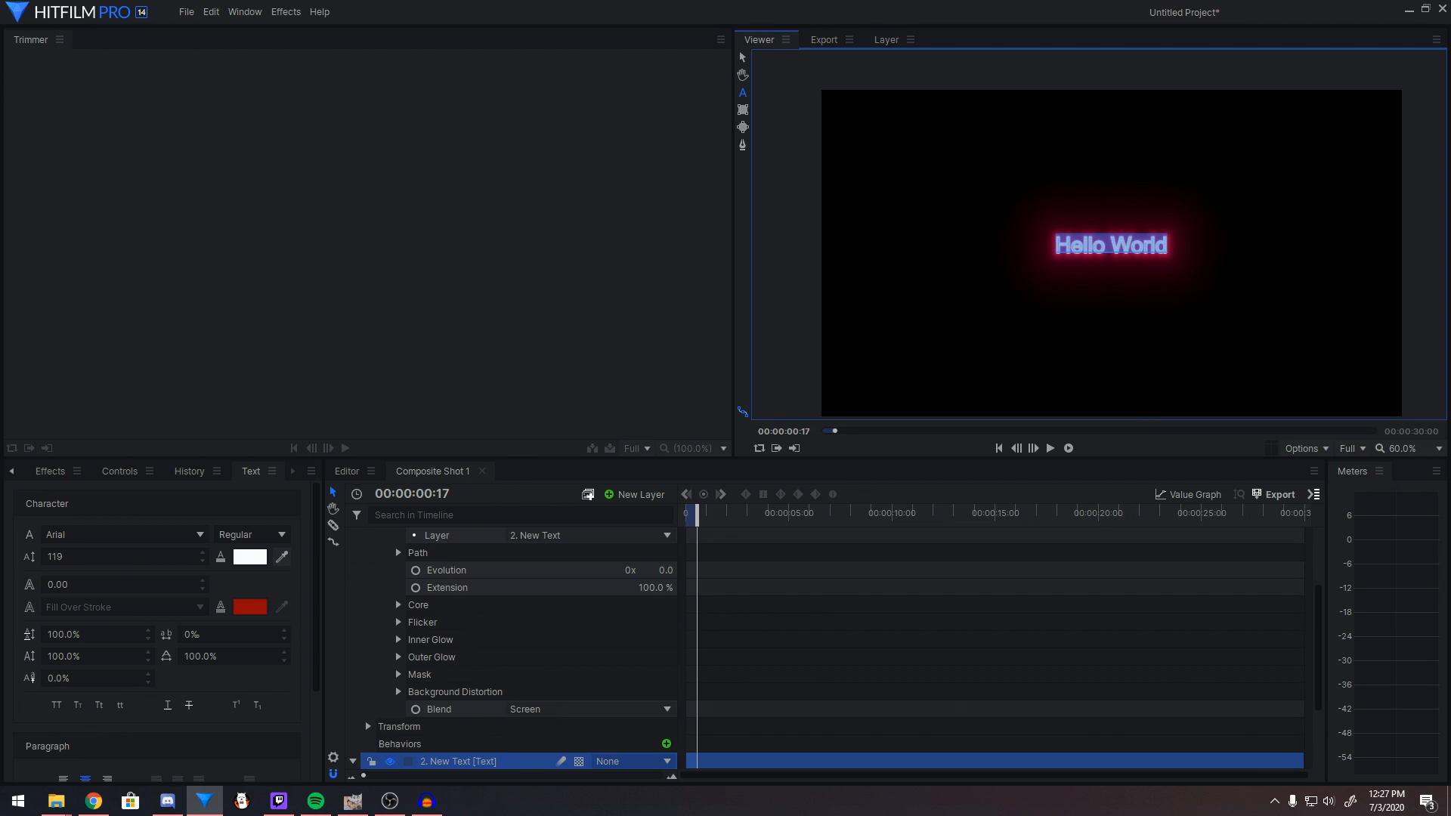
Delete the "Hello World" text layer beneath the plane
{"action": "scroll", "coordinate": [498, 680], "scroll_direction": "down", "scroll_amount": 2}
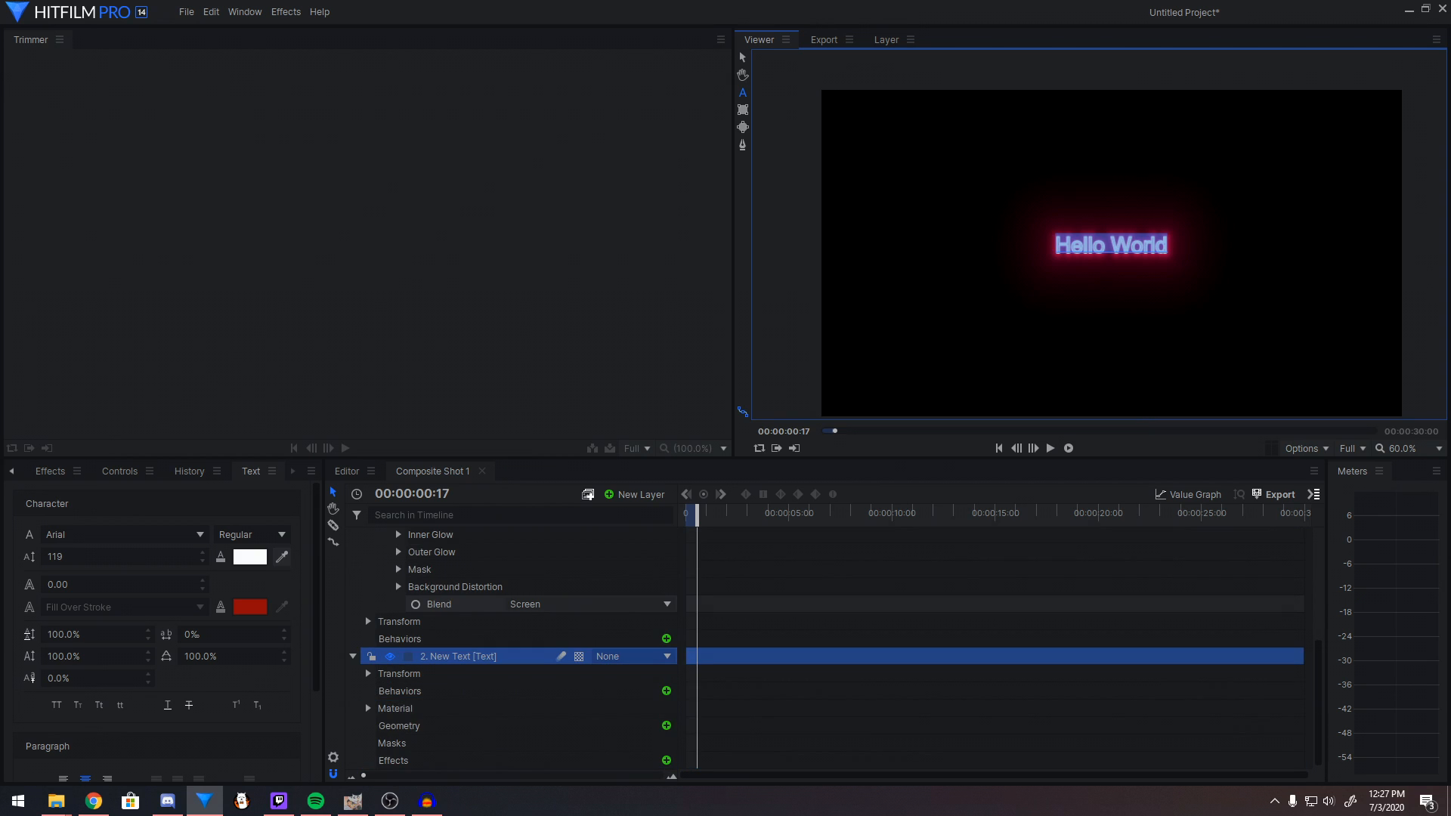
{"action": "key", "text": "BackSpace"}
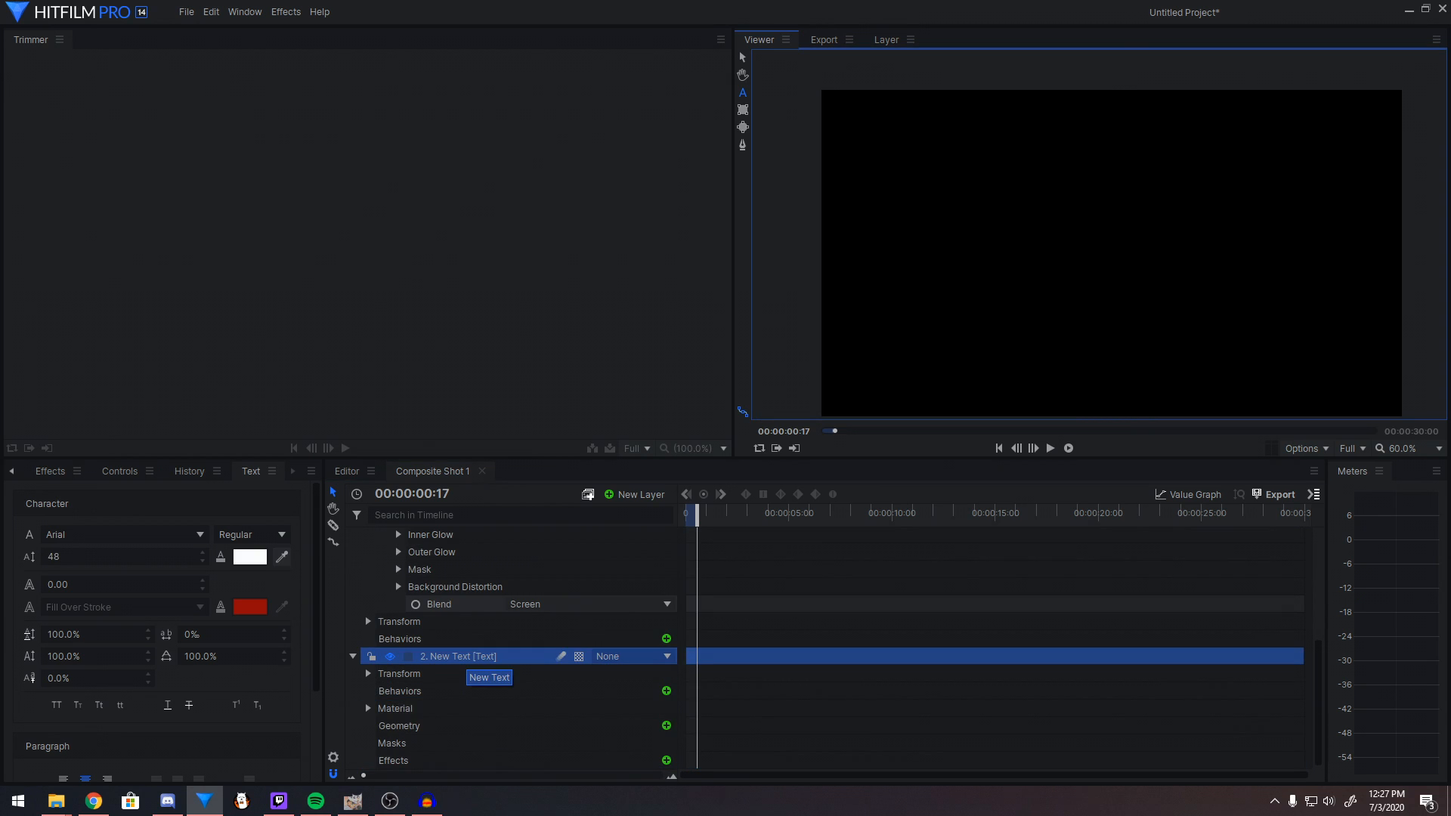
{"action": "scroll", "coordinate": [454, 665], "scroll_direction": "up", "scroll_amount": 3}
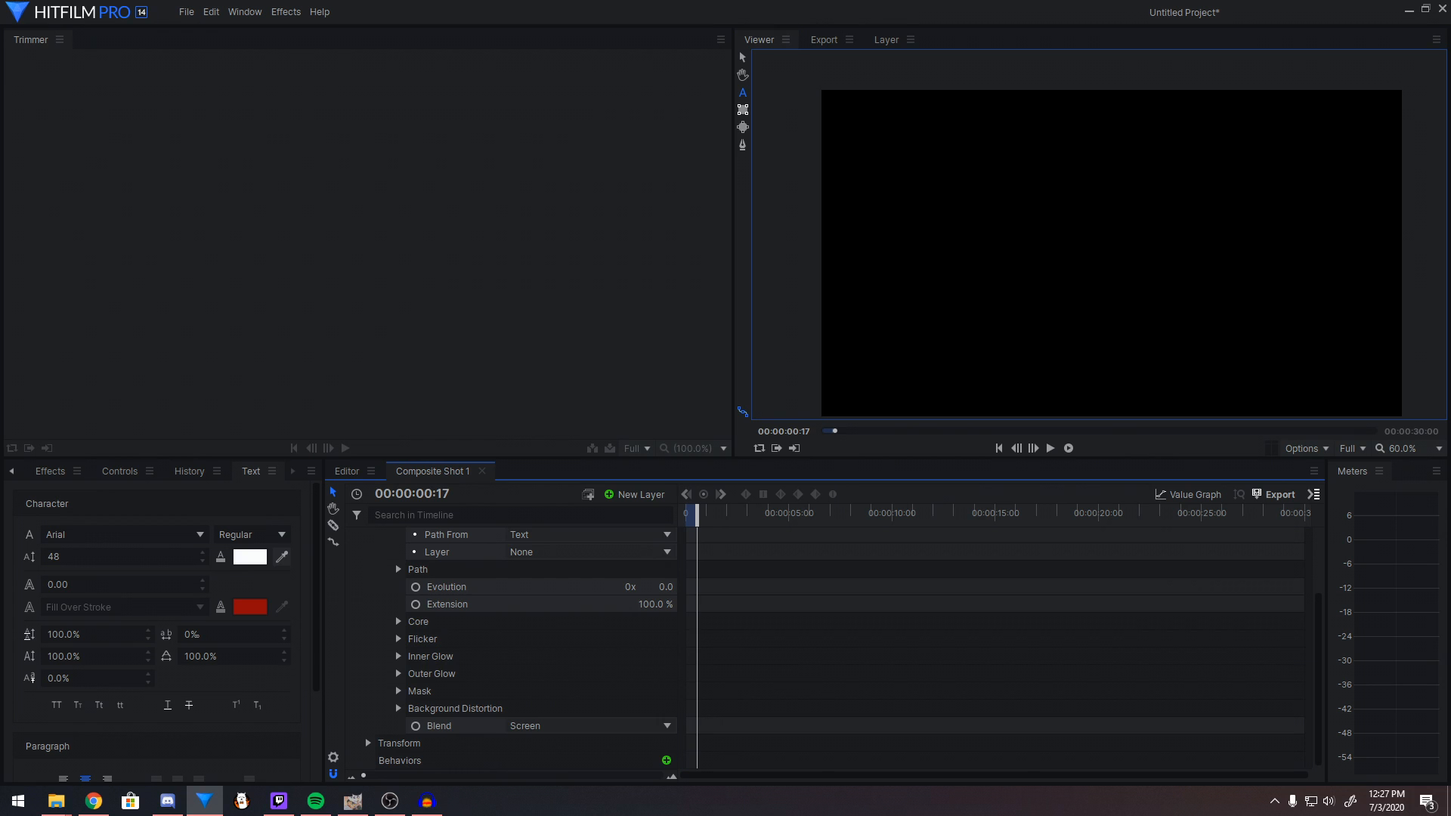
Draw a large text box across the middle of the frame, enter "Hello World" and set its font size to 169
{"action": "left_click_drag", "start_coordinate": [905, 149], "coordinate": [1313, 359]}
{"action": "type", "text": "Hello World"}
{"action": "key", "text": "ctrl+a"}
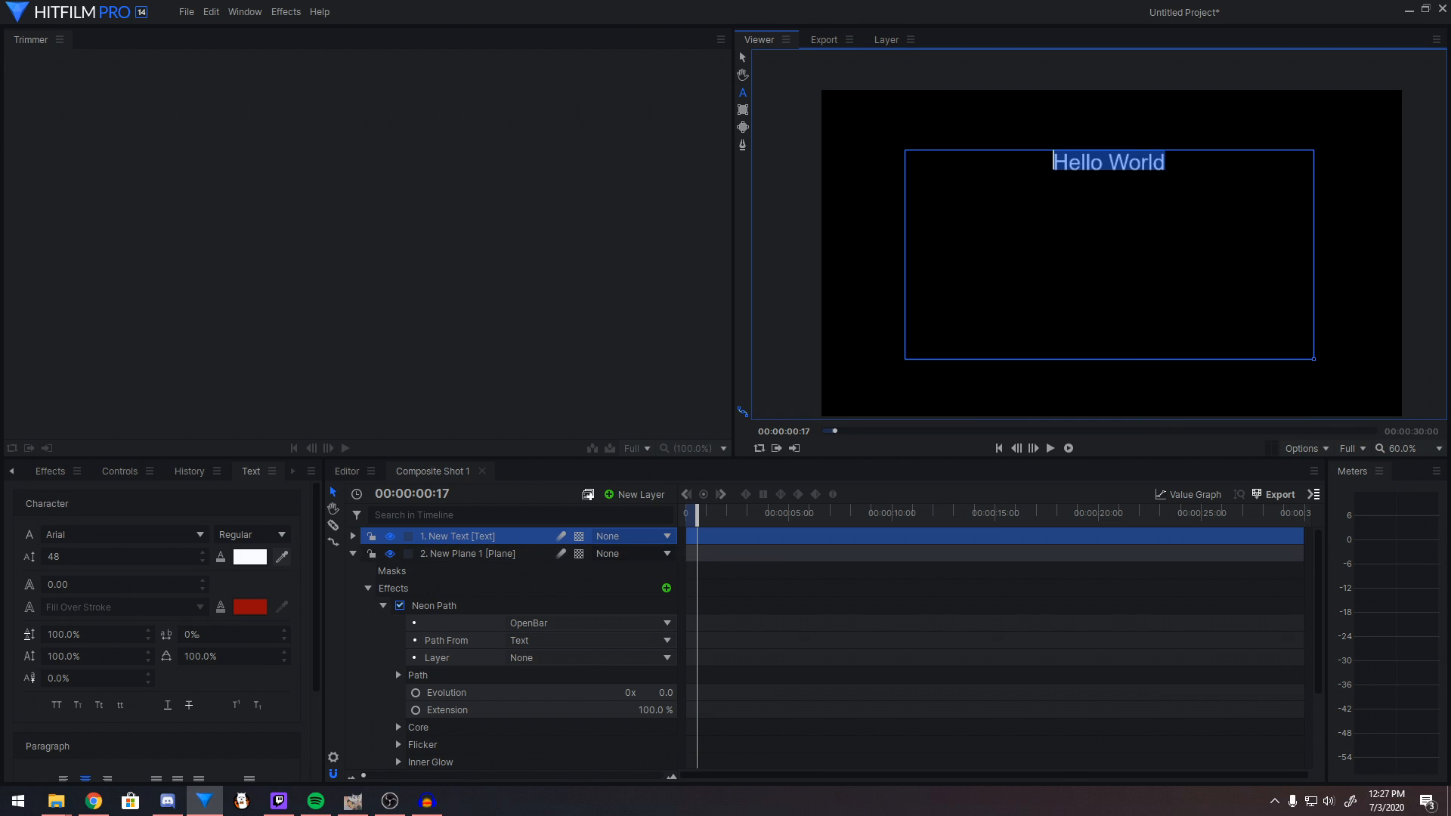
{"action": "left_click_drag", "start_coordinate": [53, 557], "coordinate": [145, 557]}
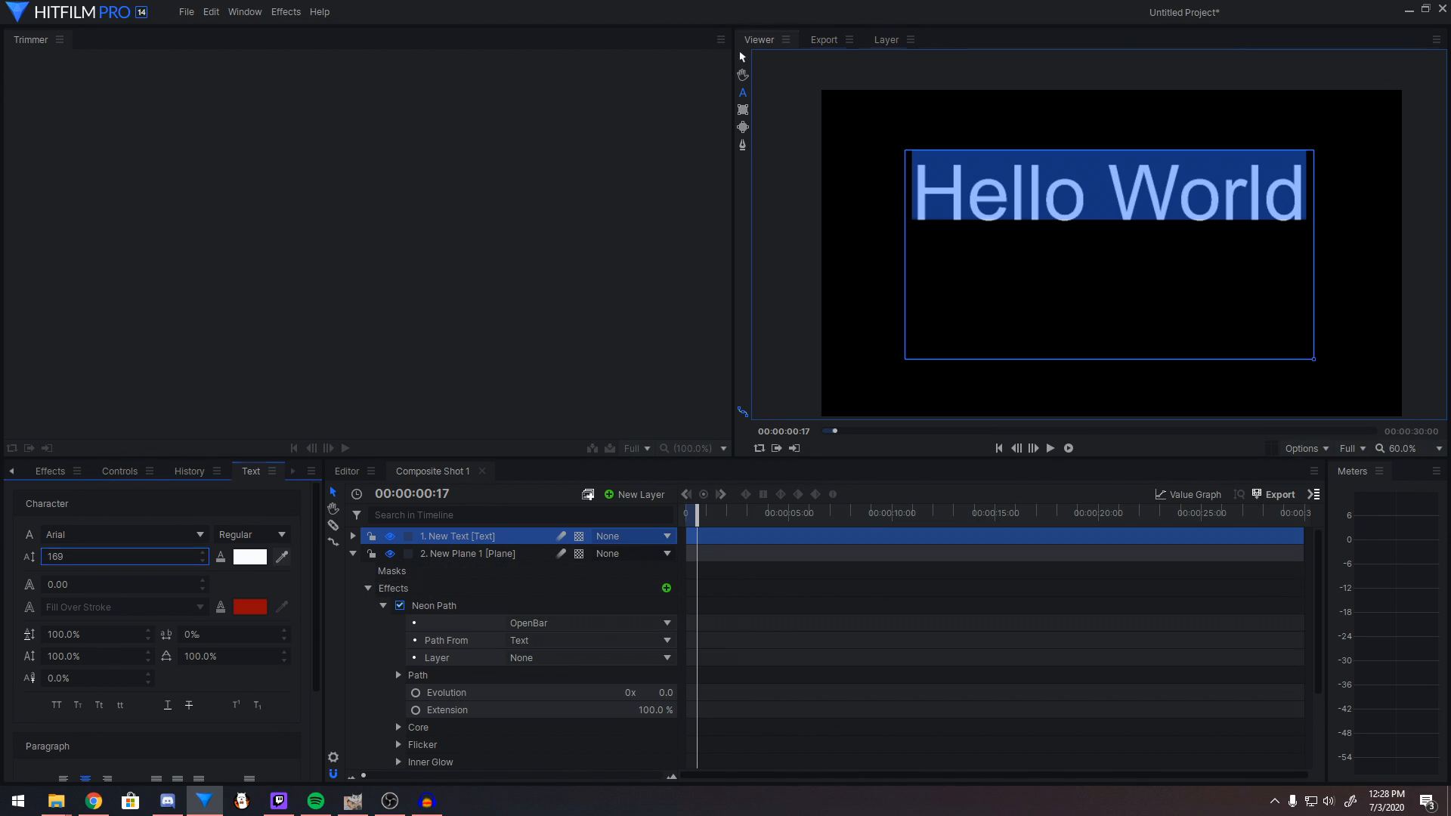
Move the "Hello World" text box down so its text sits in the centre of the frame
{"action": "left_click", "coordinate": [742, 57]}
{"action": "left_click_drag", "start_coordinate": [1109, 255], "coordinate": [1088, 166]}
{"action": "left_click_drag", "start_coordinate": [1089, 167], "coordinate": [1107, 247]}
{"action": "key", "text": "ctrl+z"}
{"action": "mouse_move", "coordinate": [1089, 166]}
{"action": "left_mouse_down"}
{"action": "mouse_move", "coordinate": [1111, 251]}
{"action": "mouse_move", "coordinate": [1068, 201]}
{"action": "mouse_move", "coordinate": [1099, 231]}
{"action": "mouse_move", "coordinate": [1098, 178]}
{"action": "left_mouse_up"}
{"action": "key", "text": "h"}
{"action": "key", "text": "ctrl+z"}
{"action": "left_click", "coordinate": [1096, 318]}
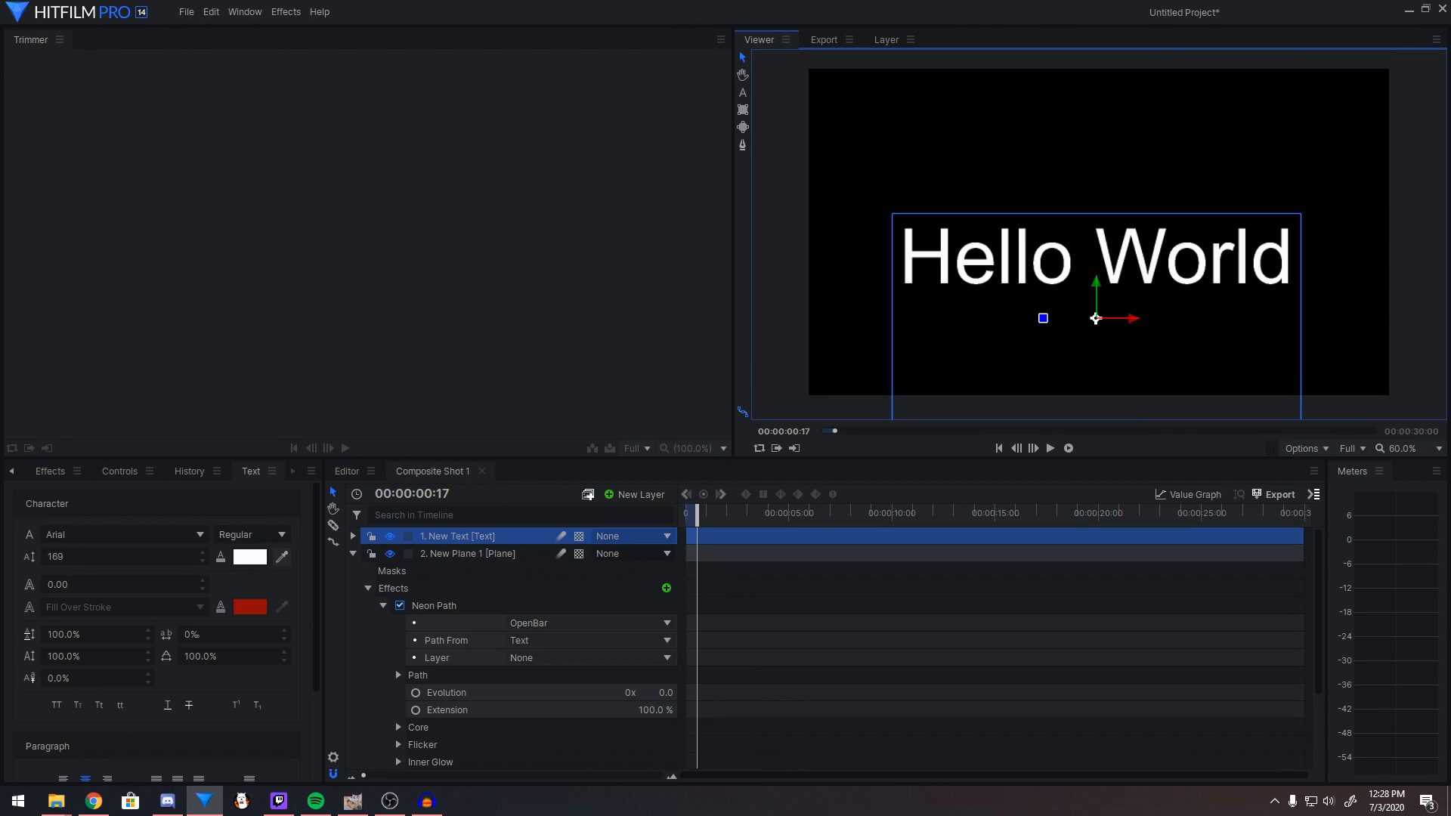
{"action": "left_click_drag", "start_coordinate": [1095, 318], "coordinate": [1096, 291]}
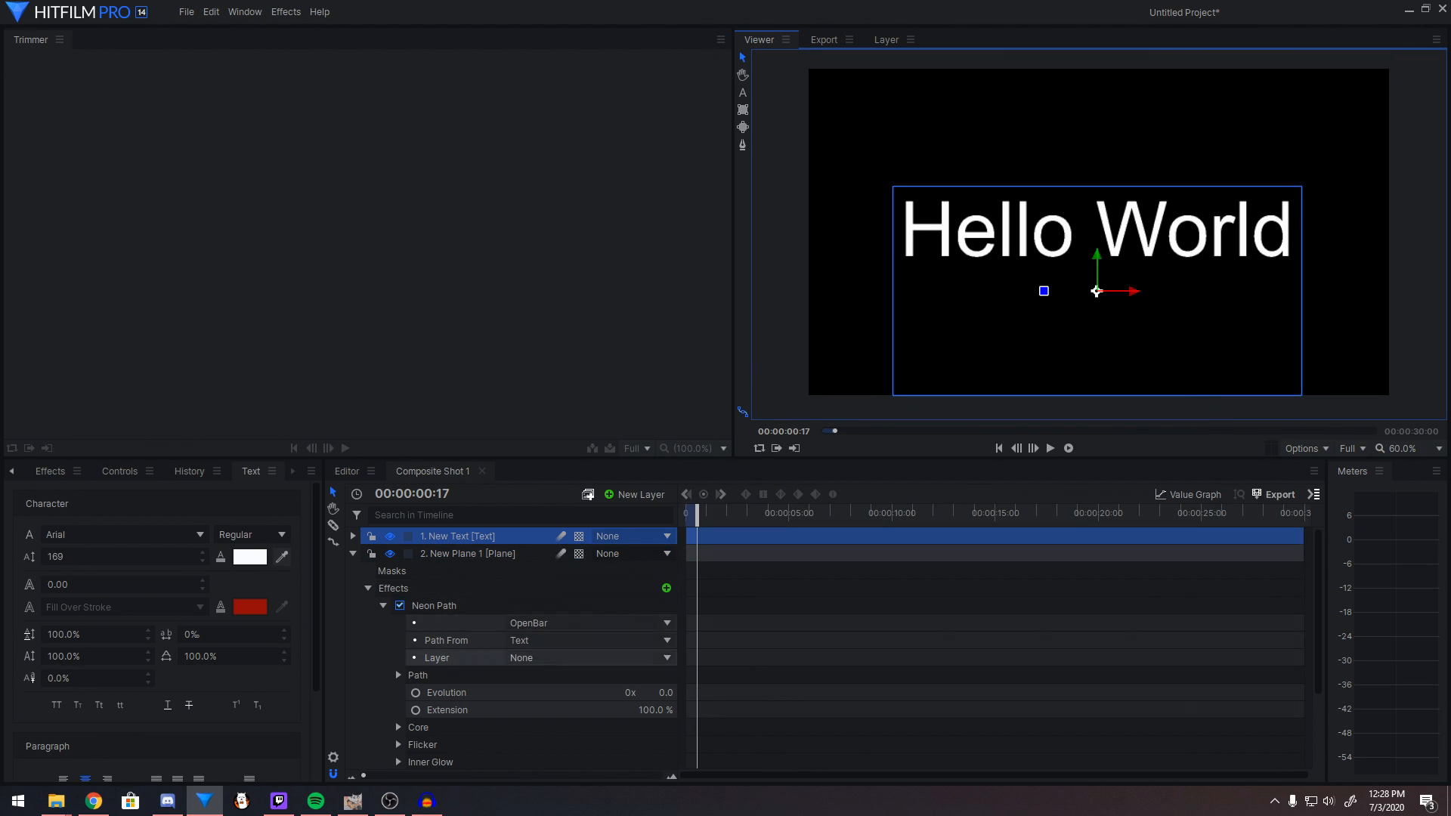
Move the "Hello World" text layer below the plane in the layer stack
{"action": "left_click", "coordinate": [353, 554]}
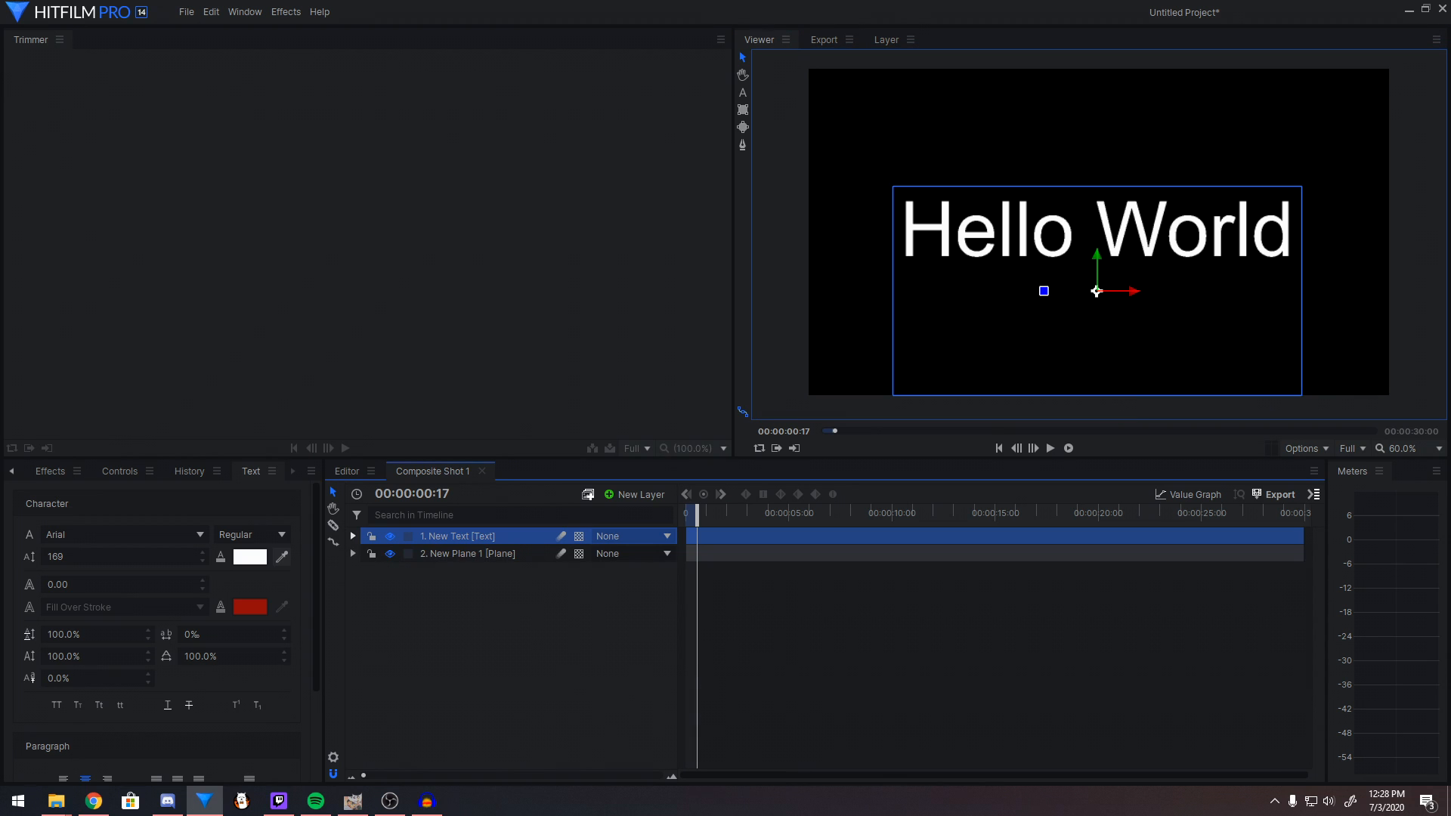
{"action": "left_click", "coordinate": [352, 535]}
{"action": "left_click", "coordinate": [353, 536]}
{"action": "left_click_drag", "start_coordinate": [361, 536], "coordinate": [355, 562]}
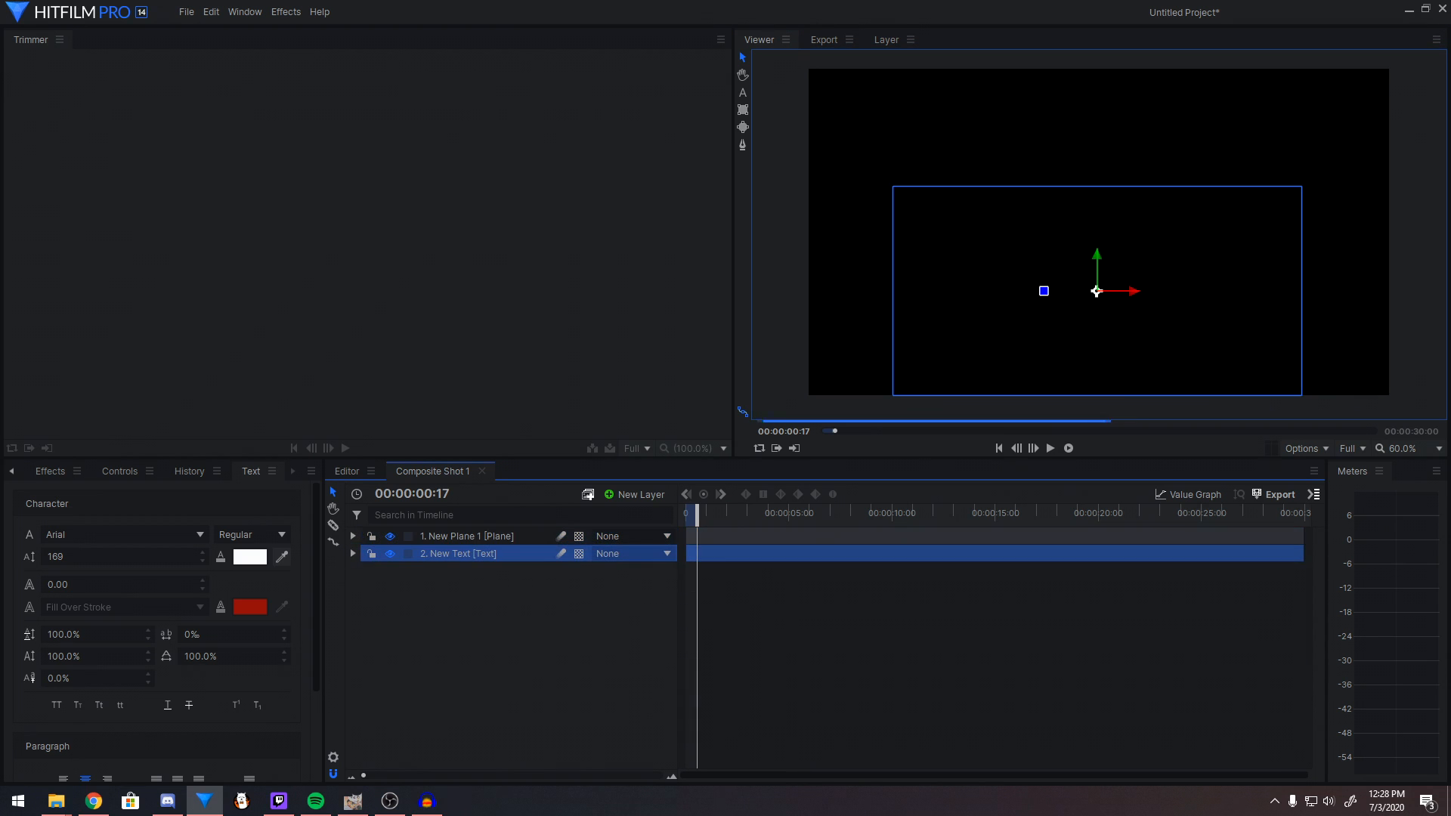
Set the plane's Neon Path effect to use the New Text layer as its path source
{"action": "left_click", "coordinate": [353, 535]}
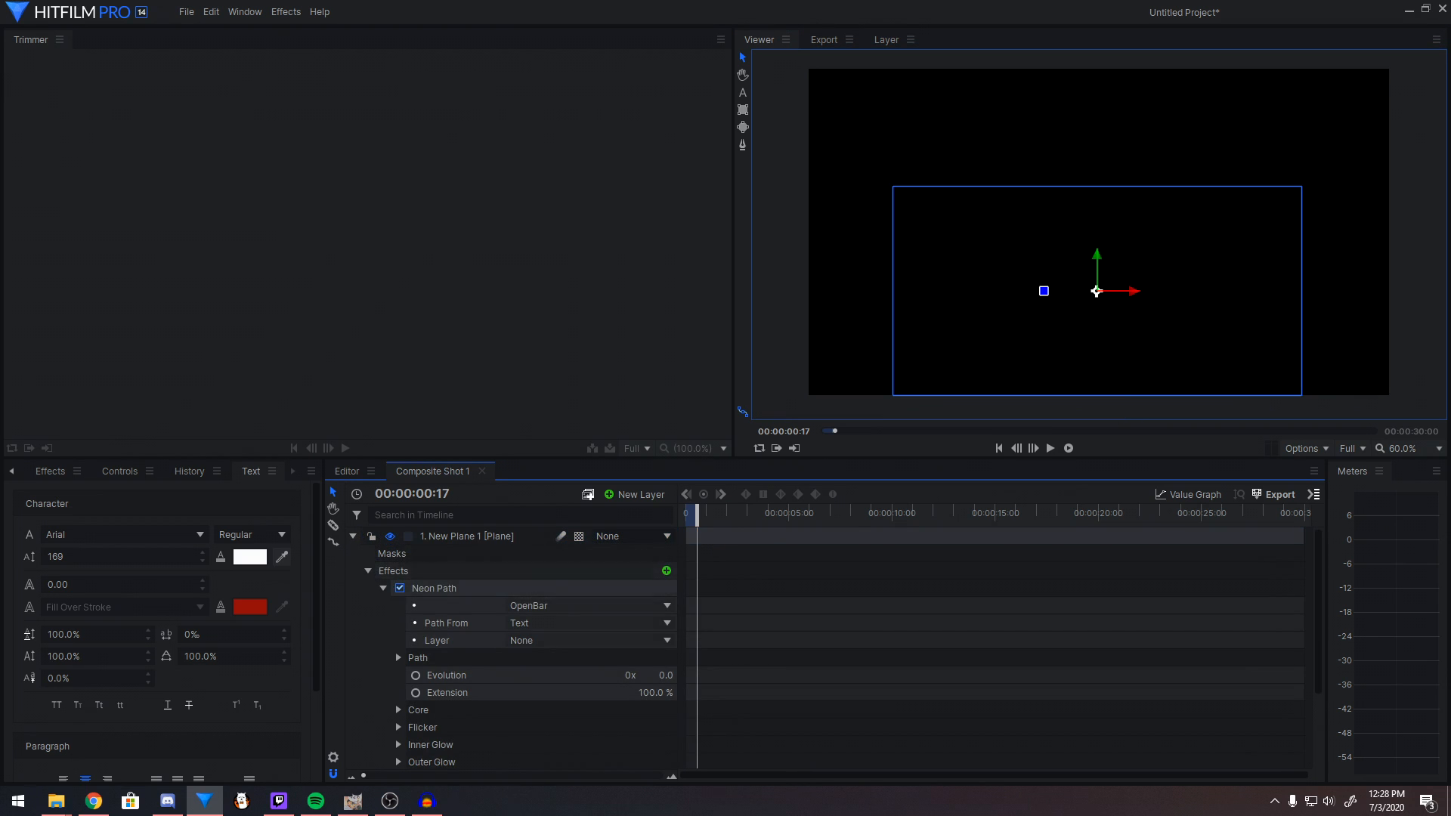
{"action": "left_click", "coordinate": [590, 640]}
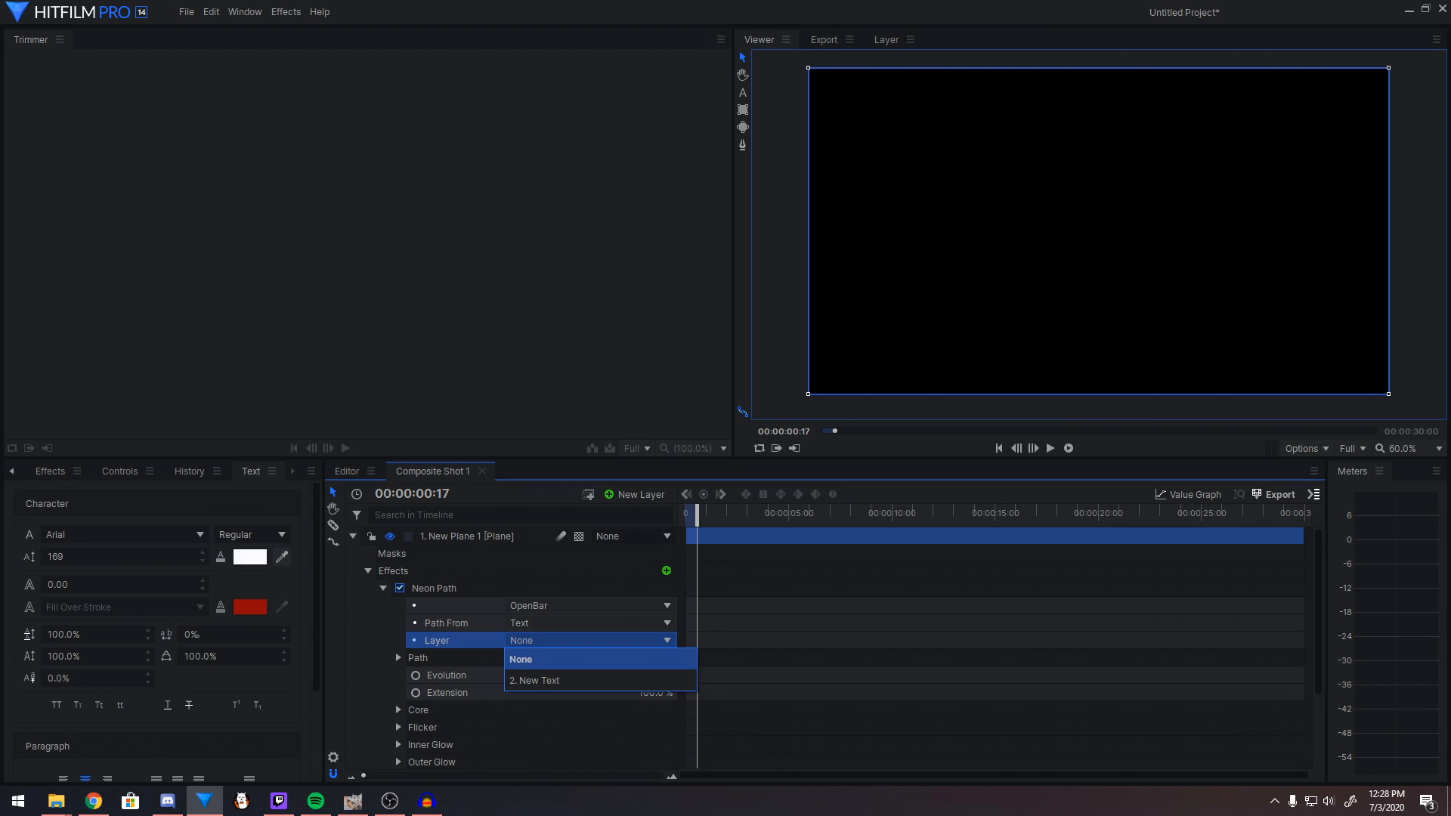
{"action": "left_click", "coordinate": [589, 681]}
Set the Neon Path effect's blend mode to None
{"action": "scroll", "coordinate": [529, 650], "scroll_direction": "down", "scroll_amount": 3}
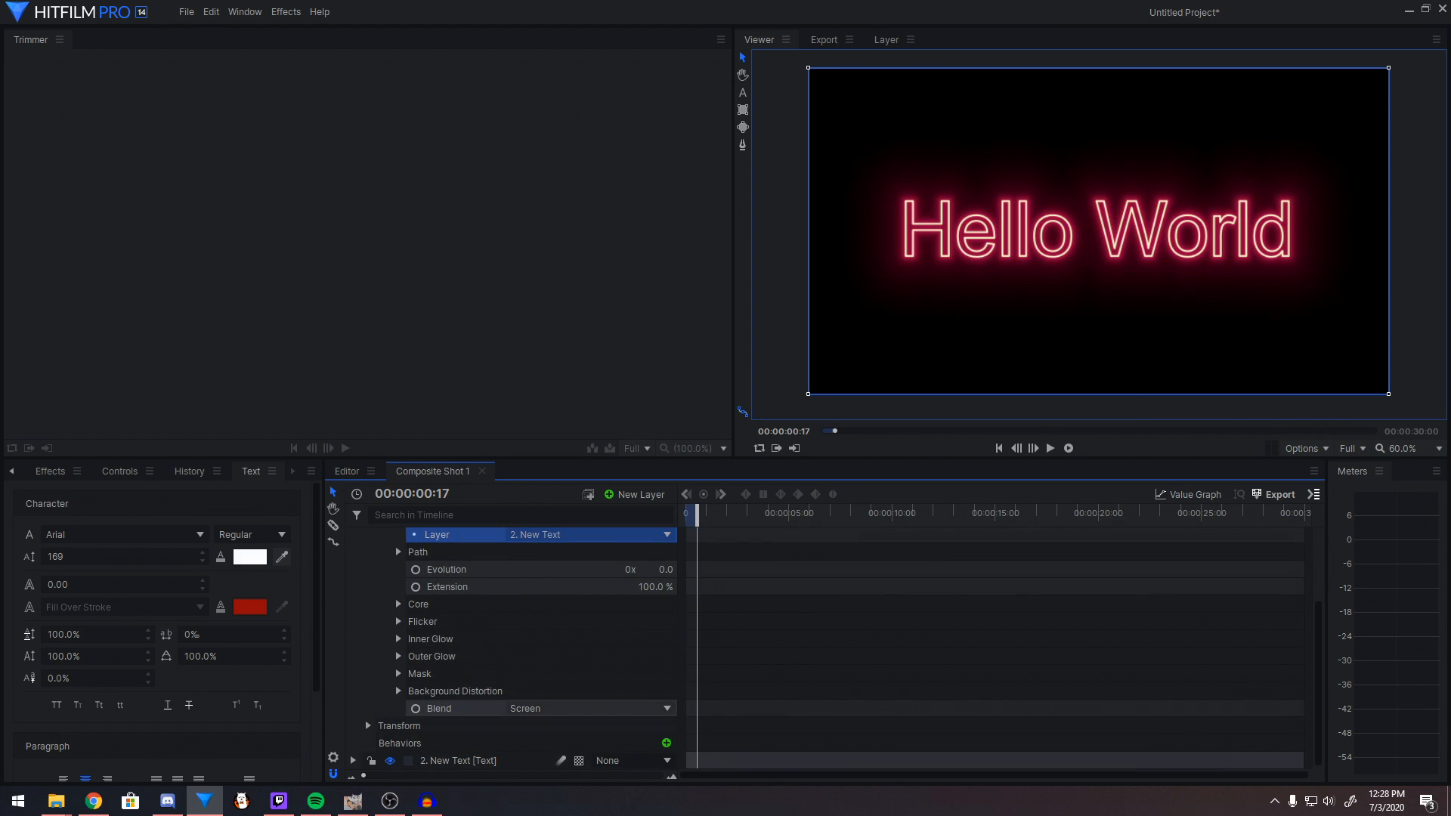
{"action": "left_click", "coordinate": [589, 708]}
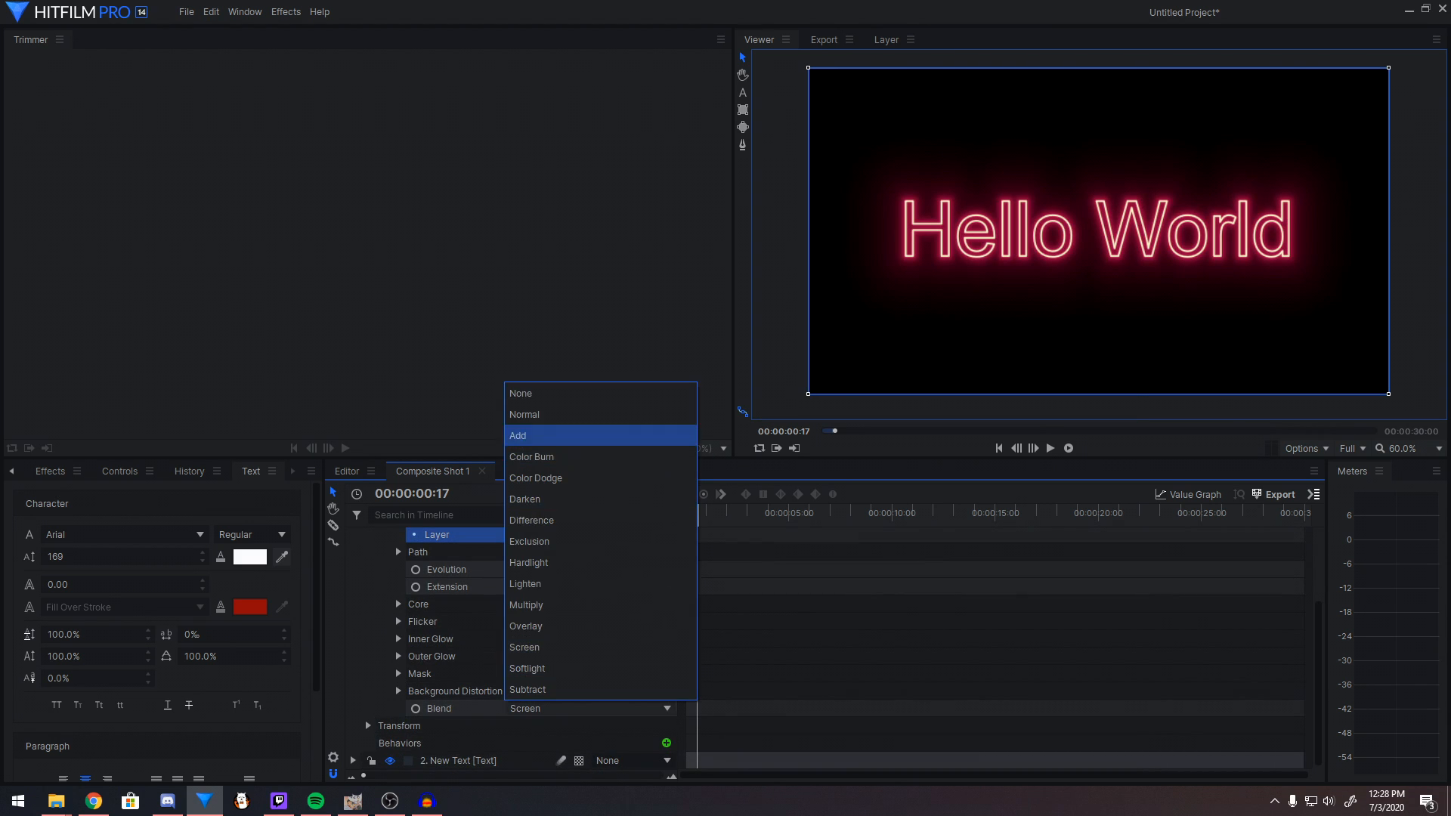
{"action": "left_click", "coordinate": [529, 392]}
Set the Neon Path's Extension to 0% at the start of the timeline and enable keyframing for it there
{"action": "left_click_drag", "start_coordinate": [696, 515], "coordinate": [686, 515]}
{"action": "scroll", "coordinate": [541, 656], "scroll_direction": "up", "scroll_amount": 3}
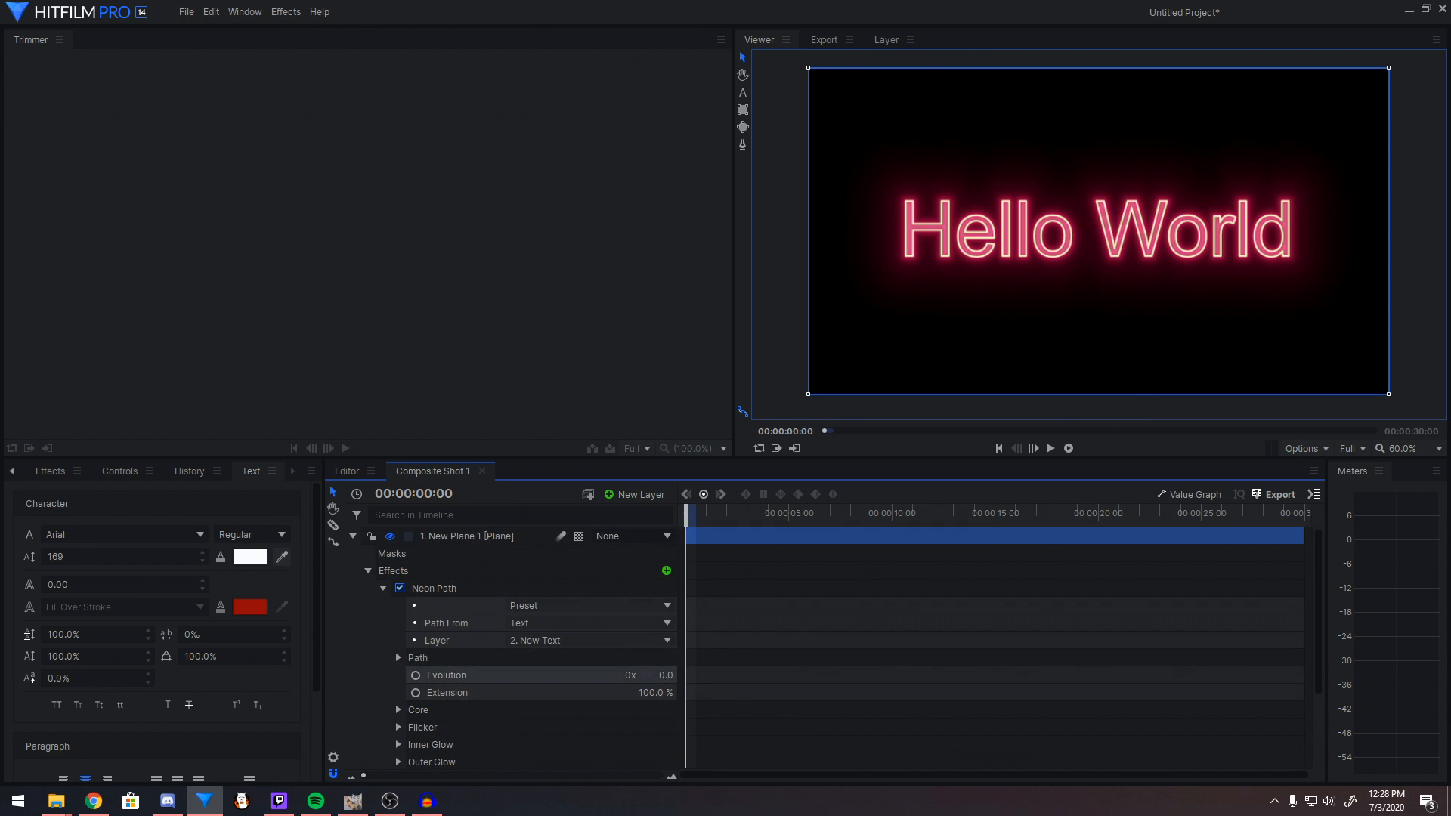
{"action": "left_click", "coordinate": [654, 692]}
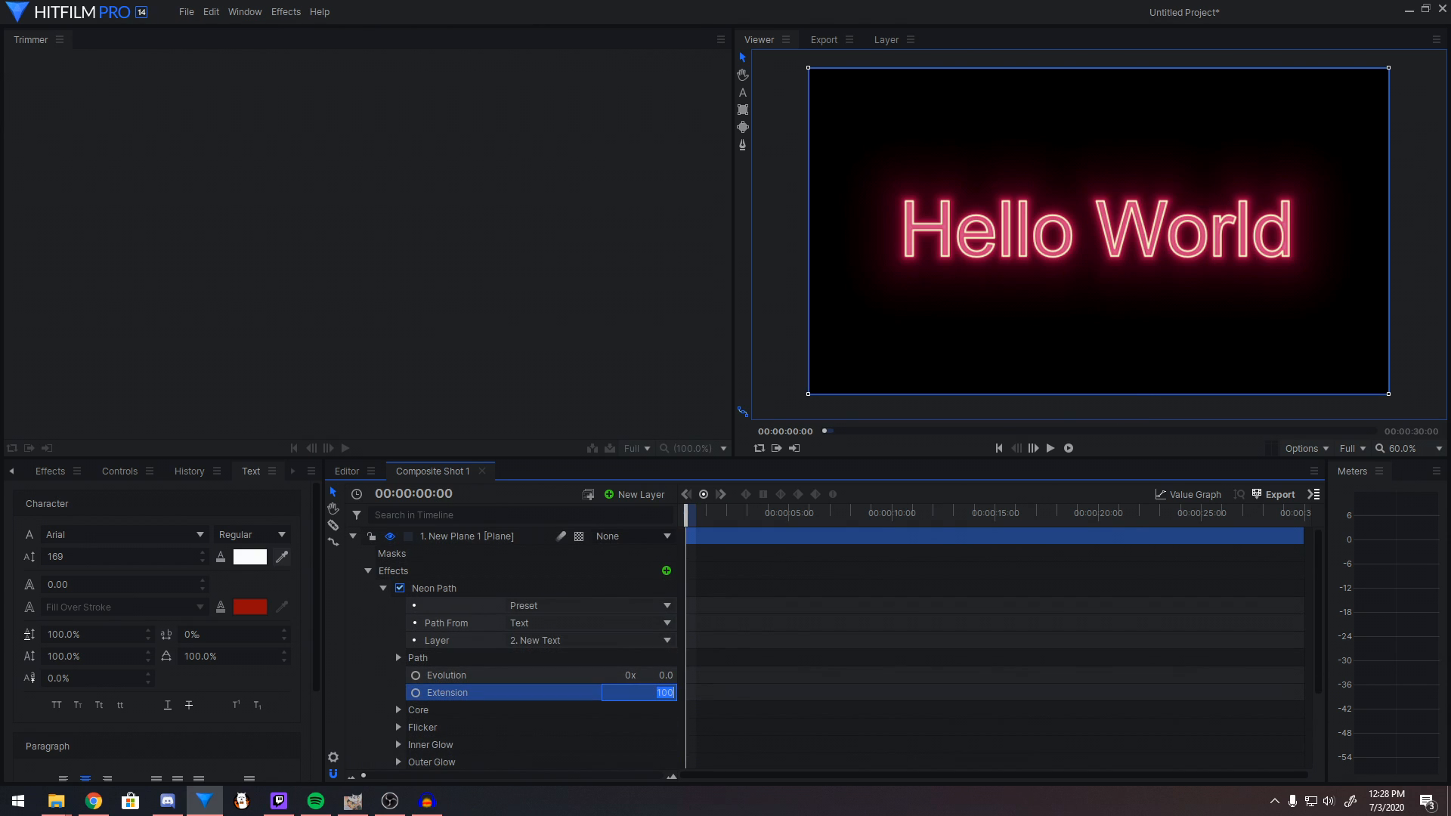
{"action": "key", "text": "Return"}
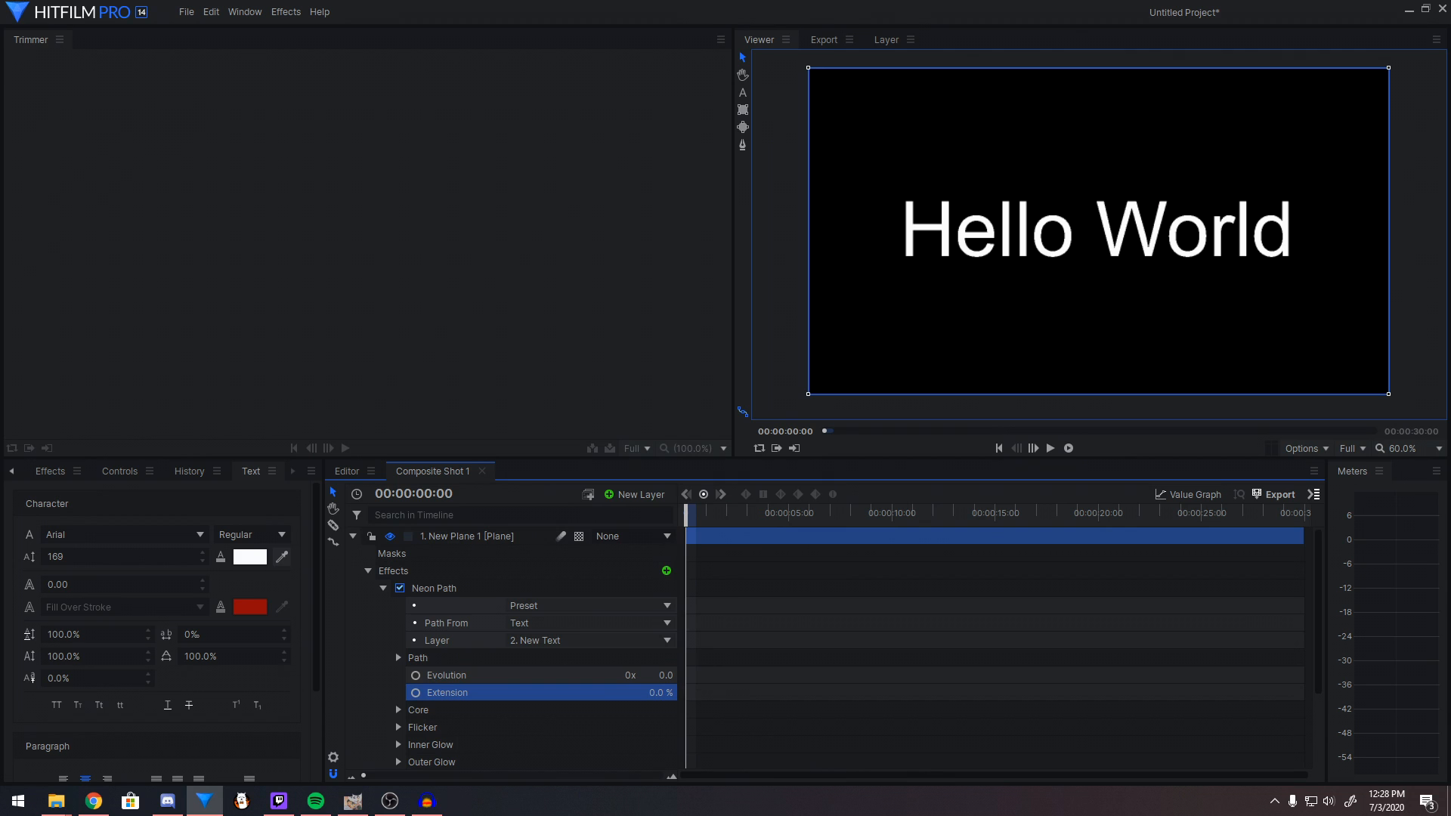
{"action": "left_click_drag", "start_coordinate": [364, 775], "coordinate": [468, 776]}
{"action": "left_click", "coordinate": [416, 692]}
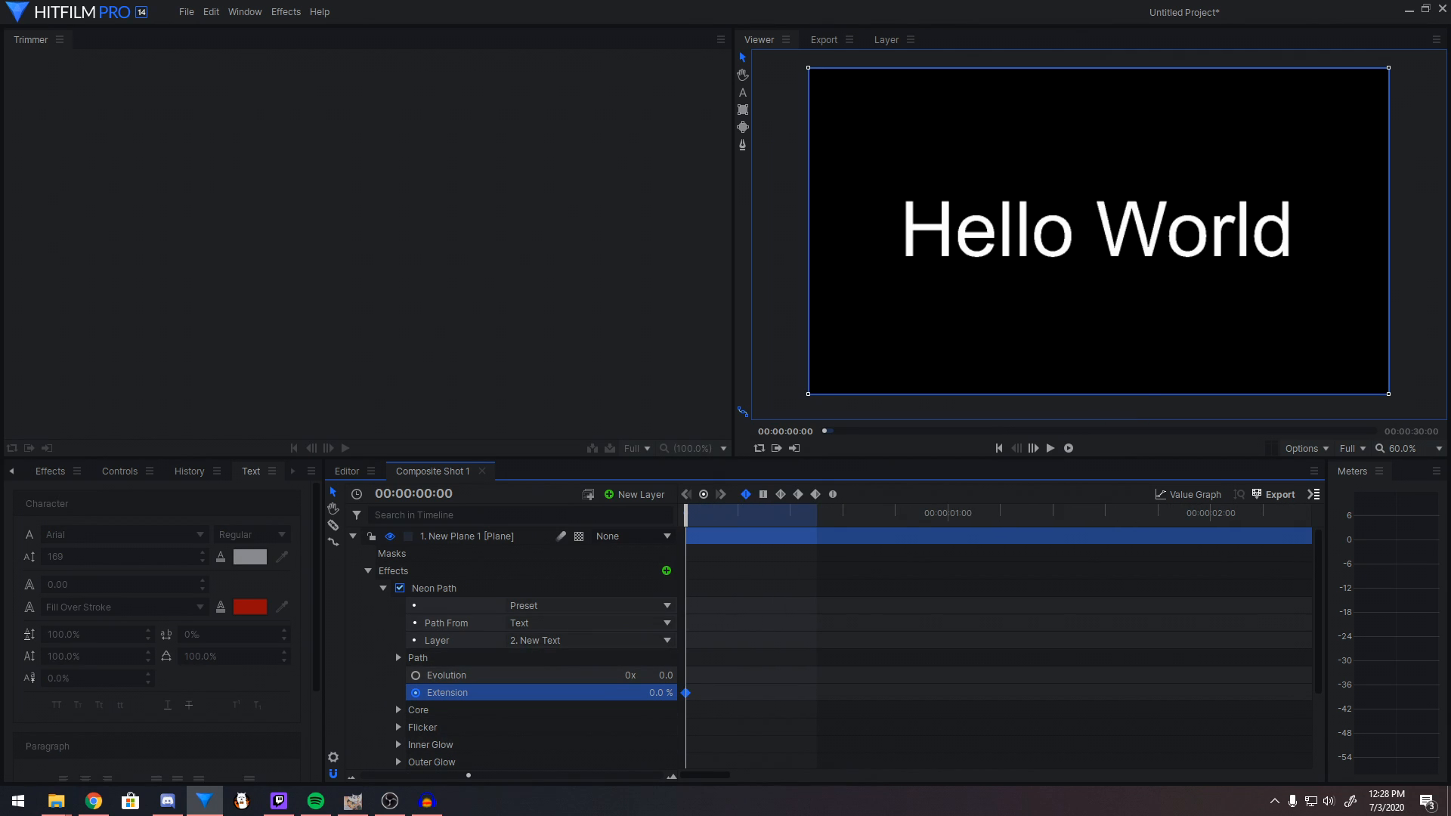
Try adding an Extension keyframe of 100% one frame in, at 00:00:00:01
{"action": "mouse_move", "coordinate": [685, 514]}
{"action": "left_mouse_down"}
{"action": "mouse_move", "coordinate": [712, 513]}
{"action": "mouse_move", "coordinate": [695, 513]}
{"action": "left_mouse_up"}
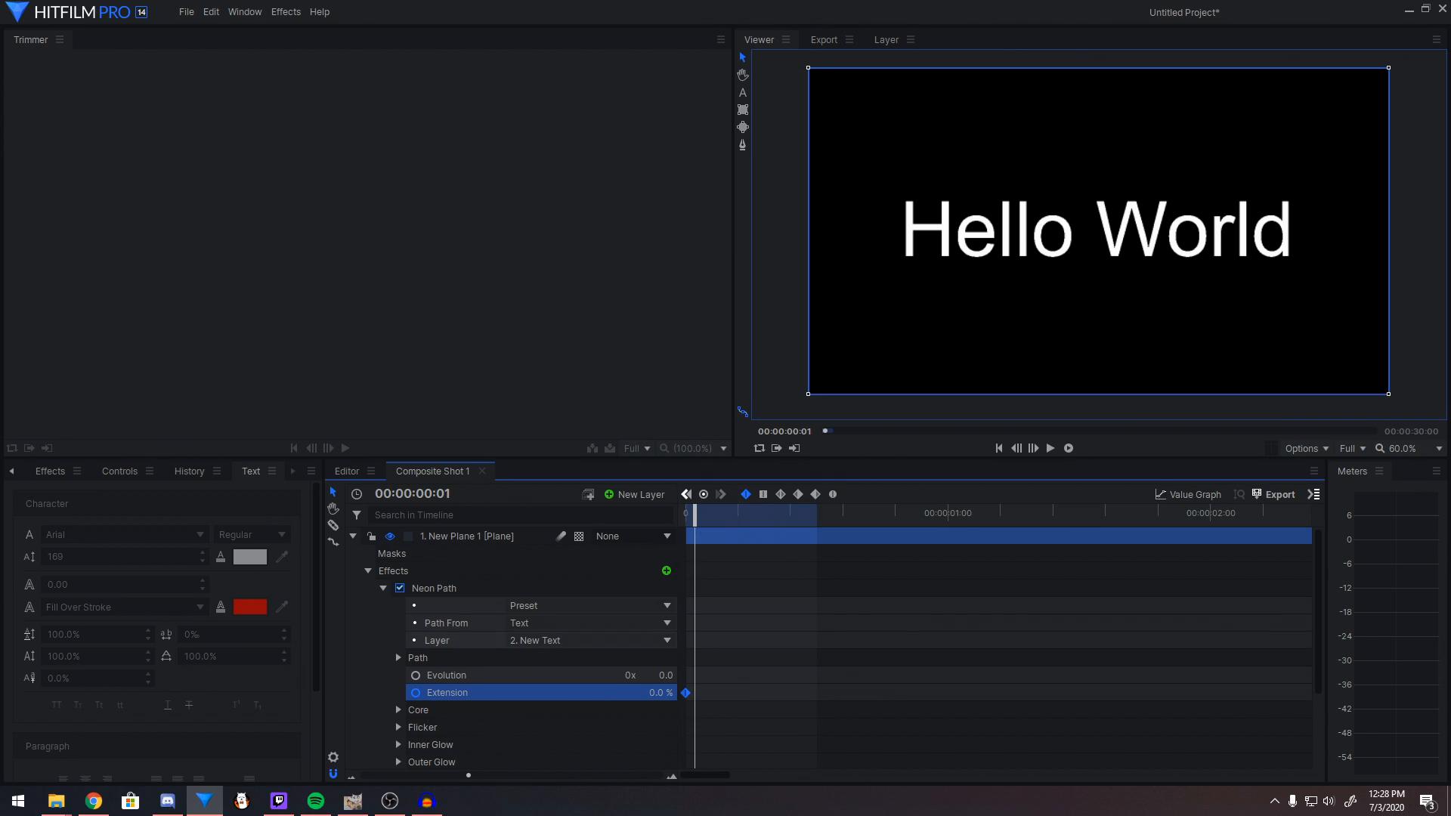
{"action": "left_click", "coordinate": [659, 692]}
{"action": "type", "text": "100"}
{"action": "key", "text": "Return"}
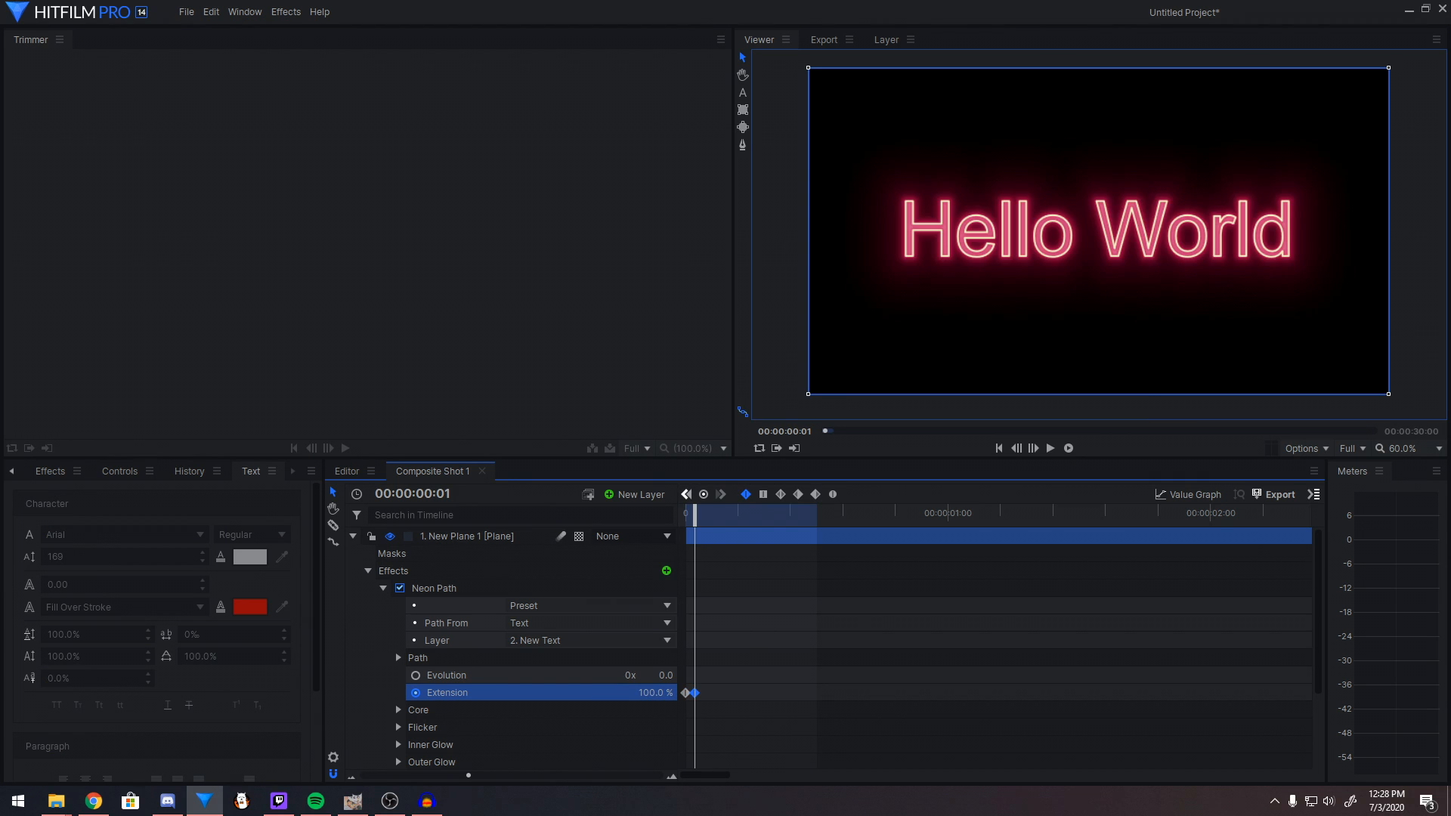
{"action": "key", "text": "ctrl+z"}
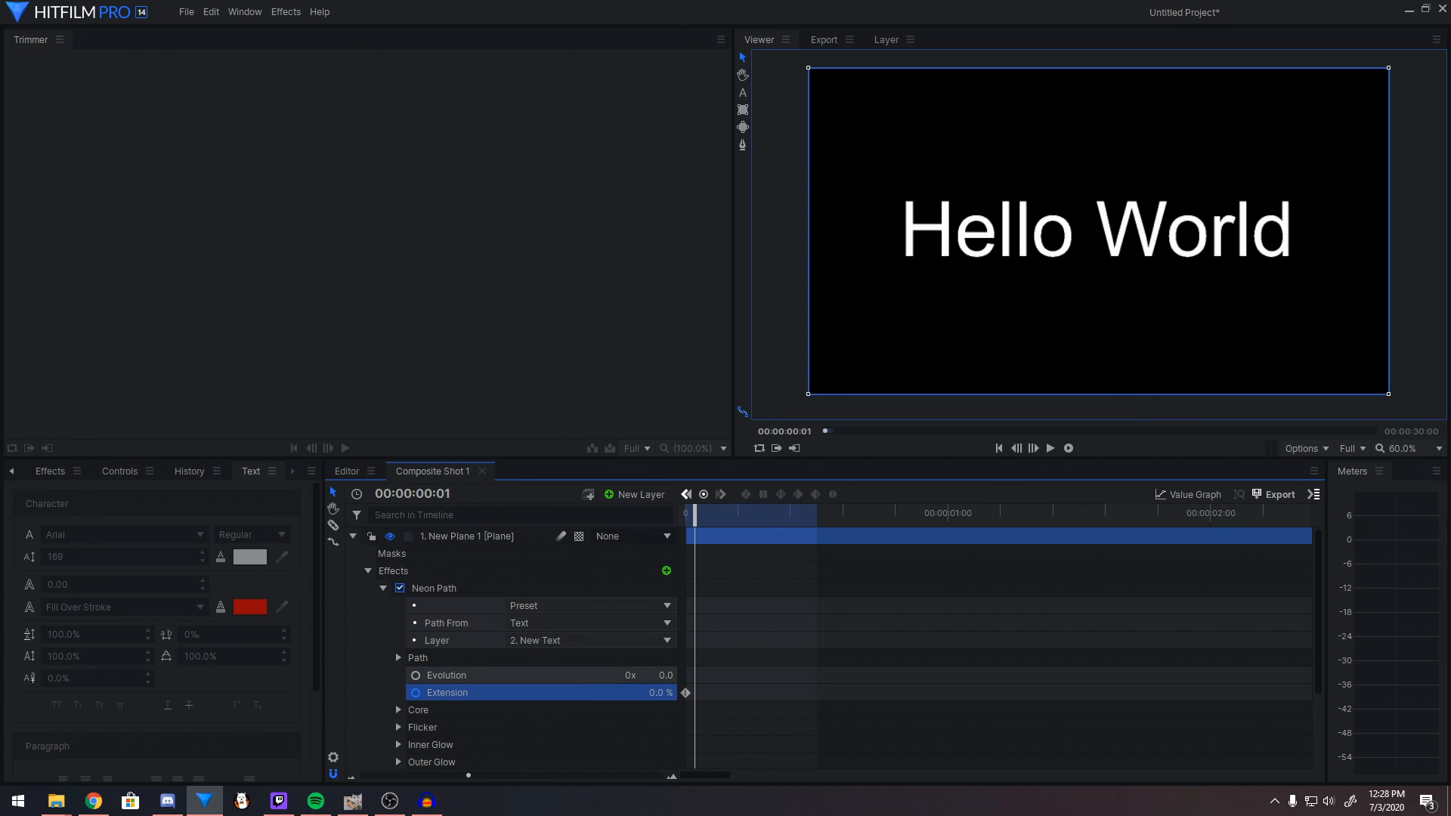
{"action": "left_click", "coordinate": [660, 692]}
{"action": "key", "text": "Return"}
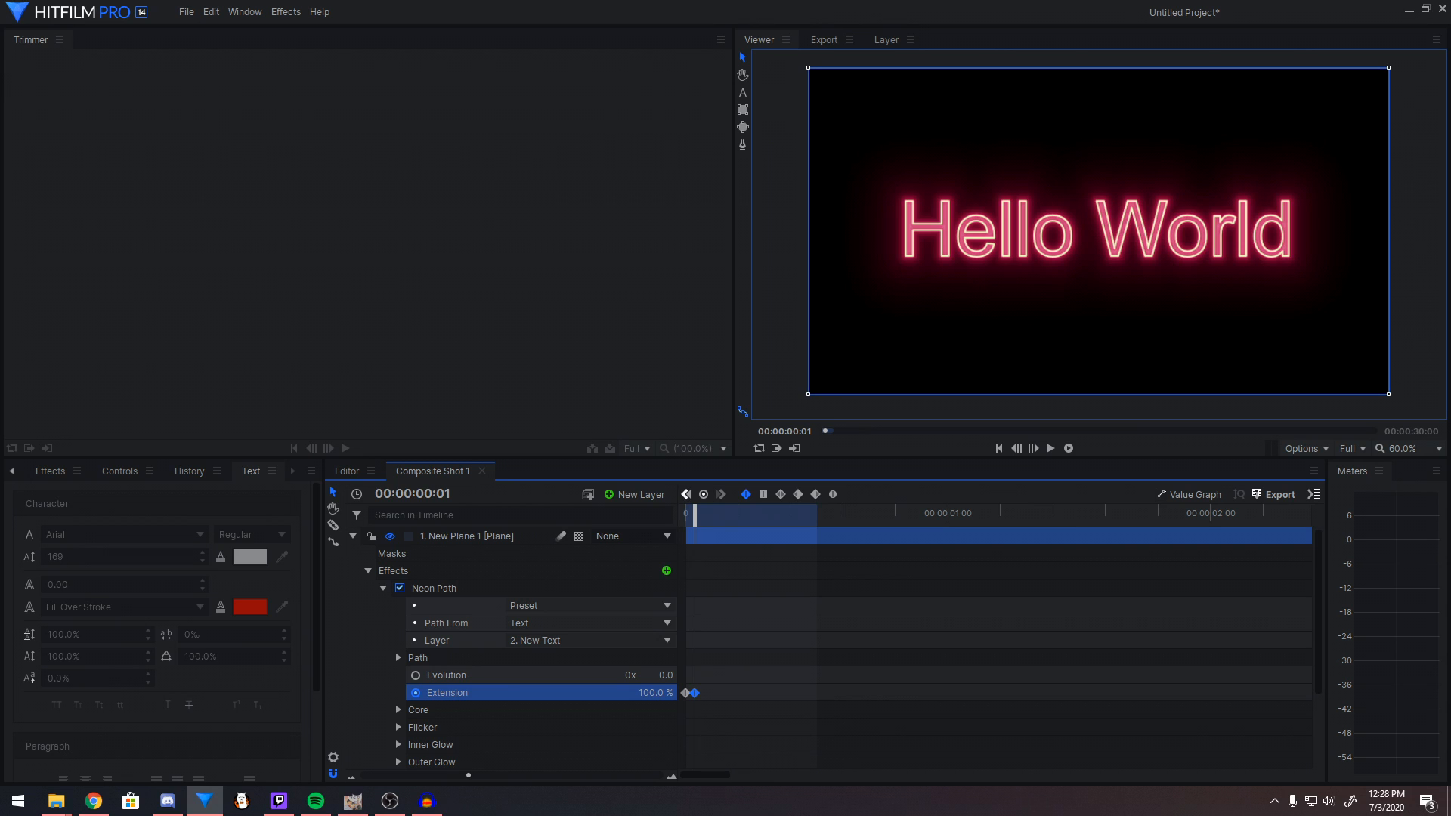
Change both Extension keyframes to the interpolation type with the round marker
{"action": "left_click_drag", "start_coordinate": [713, 676], "coordinate": [679, 727]}
{"action": "left_click", "coordinate": [832, 494]}
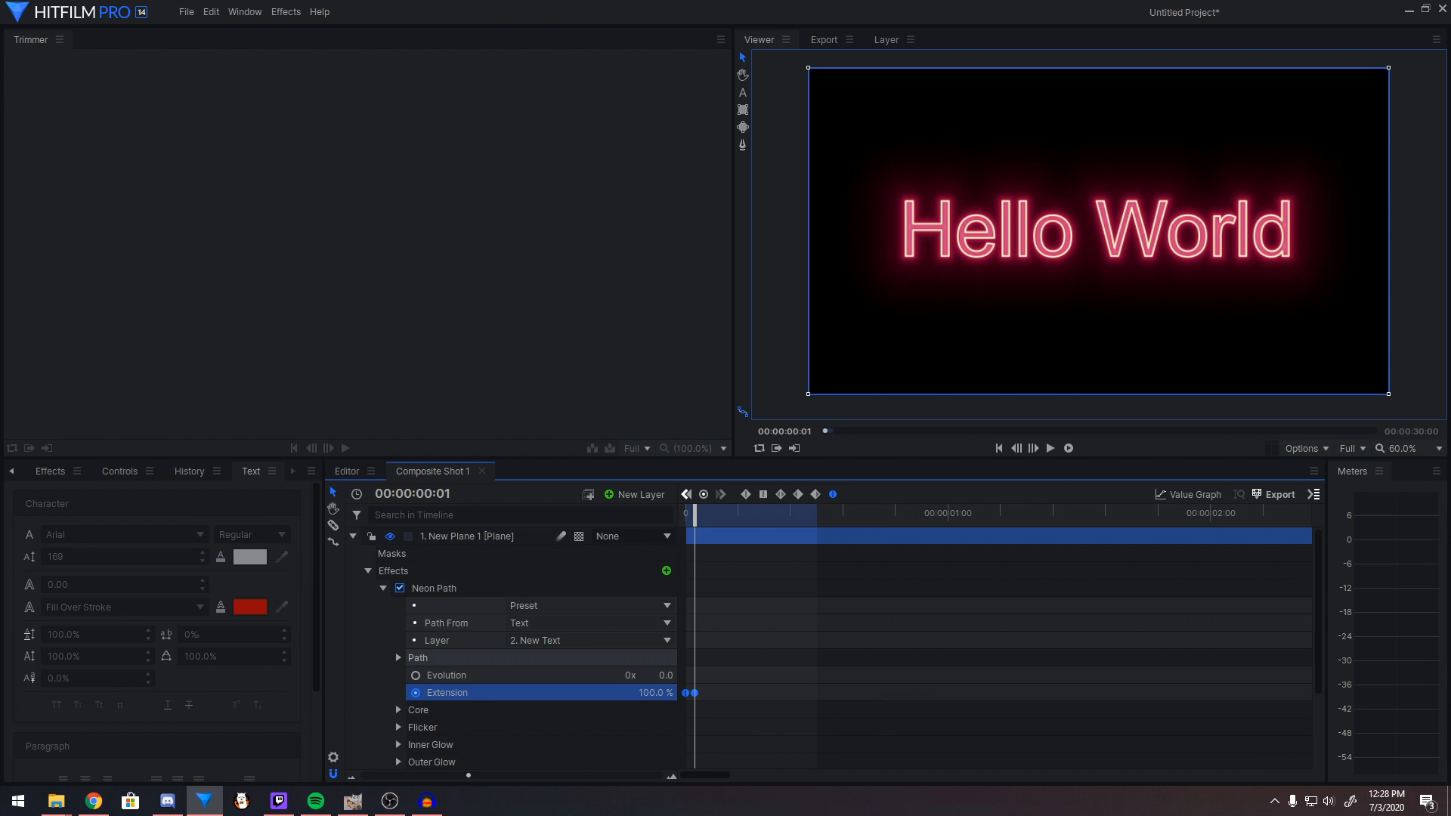
Hide the text layer beneath the plane and play back the neon outline on its own
{"action": "left_click_drag", "start_coordinate": [695, 514], "coordinate": [703, 515]}
{"action": "scroll", "coordinate": [491, 680], "scroll_direction": "down", "scroll_amount": 2}
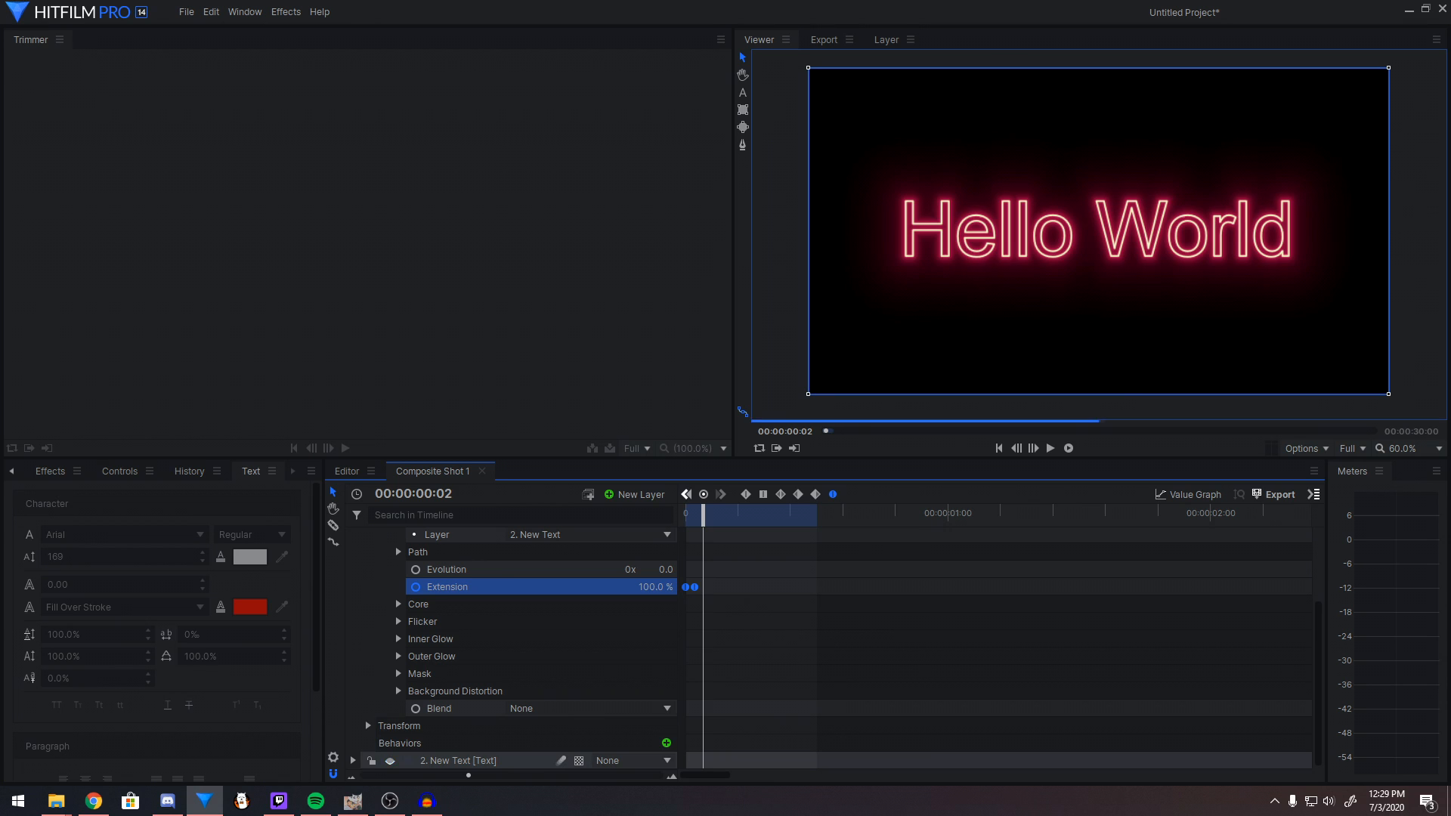
{"action": "key", "text": "space"}
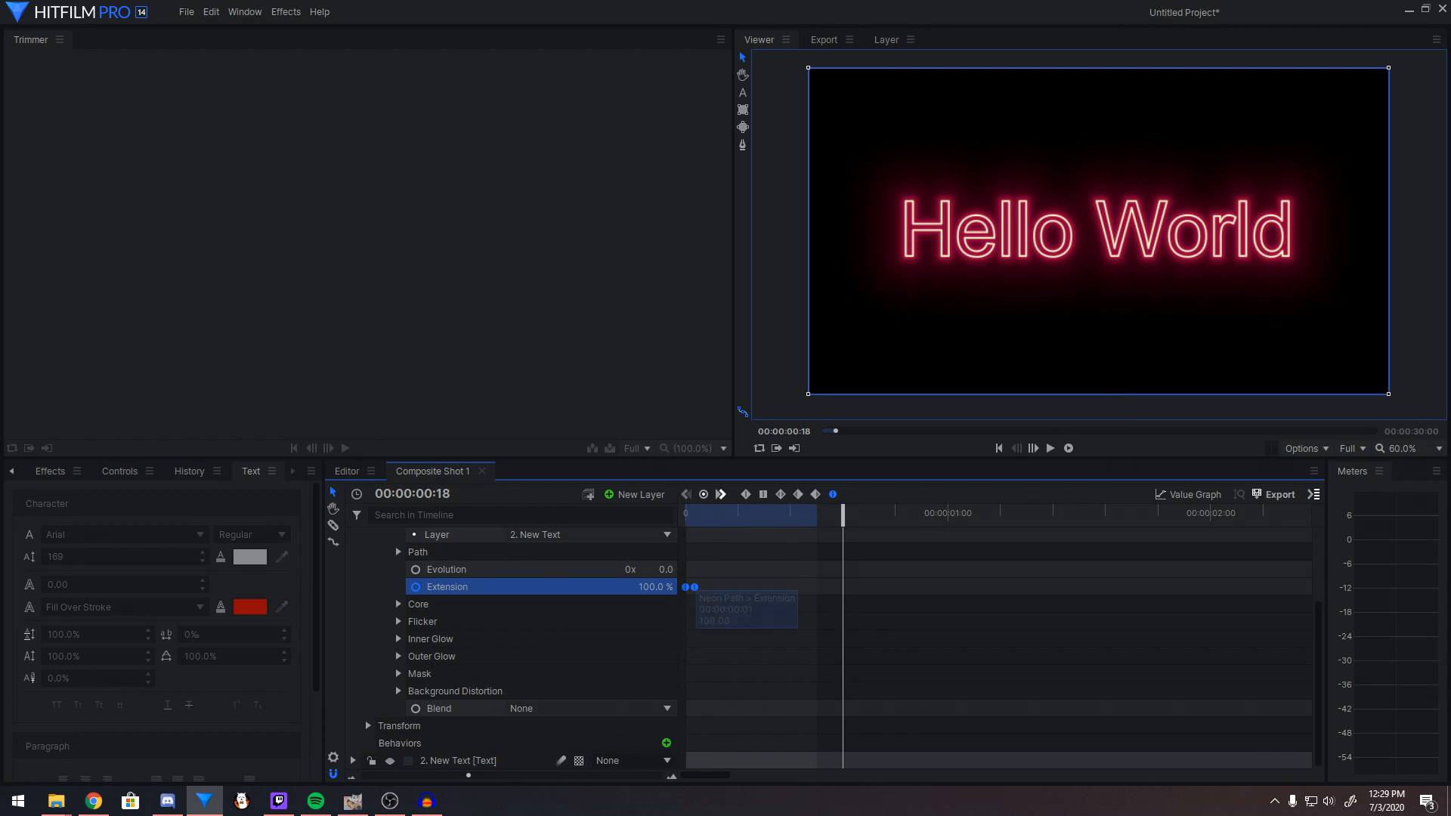
{"action": "left_click_drag", "start_coordinate": [842, 514], "coordinate": [729, 514]}
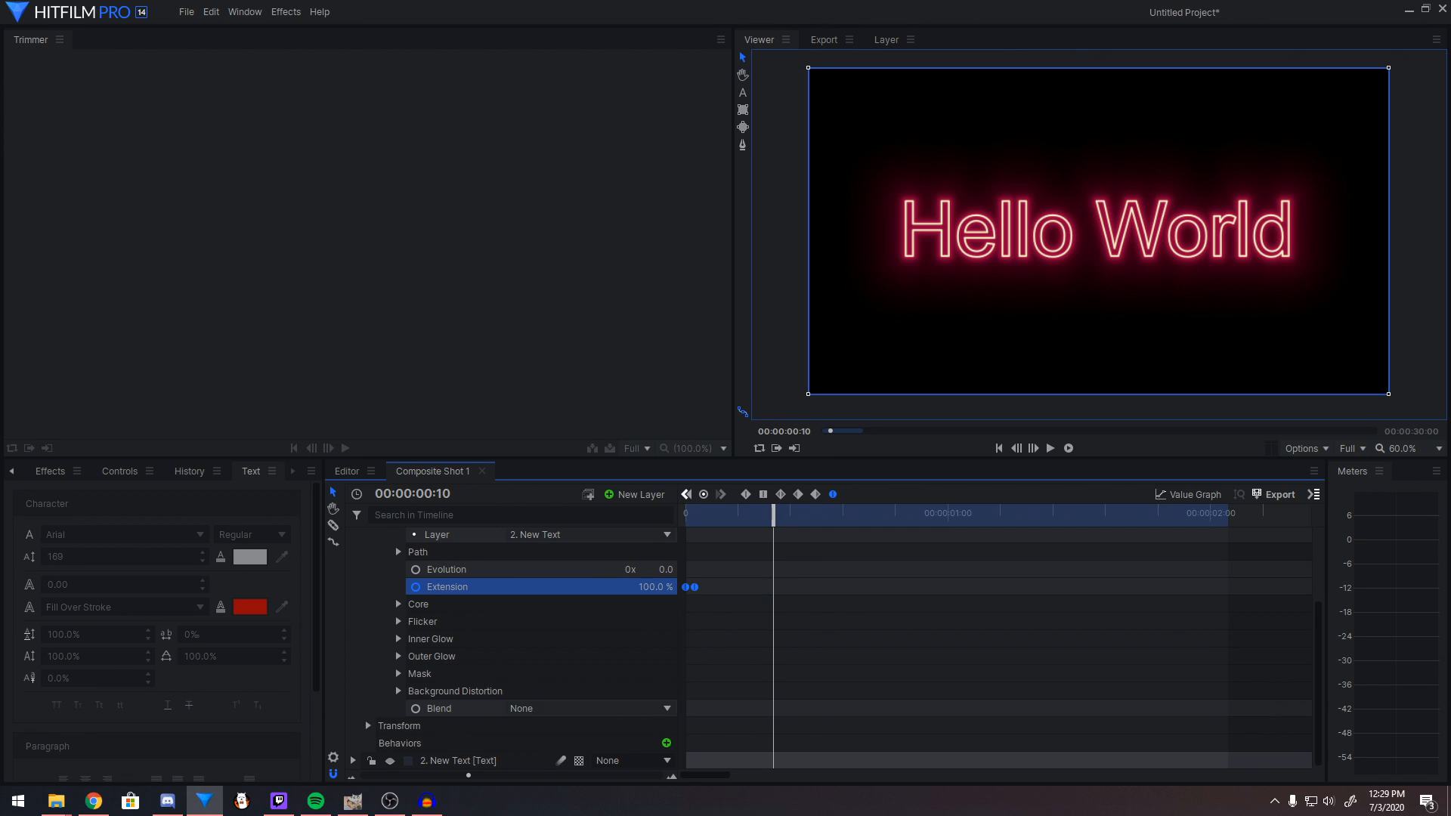
Delete the Extension keyframe at frame 1 and add one of 100% at 00:00:01:00 instead
{"action": "left_click", "coordinate": [413, 493]}
{"action": "type", "text": "100"}
{"action": "key", "text": "Return"}
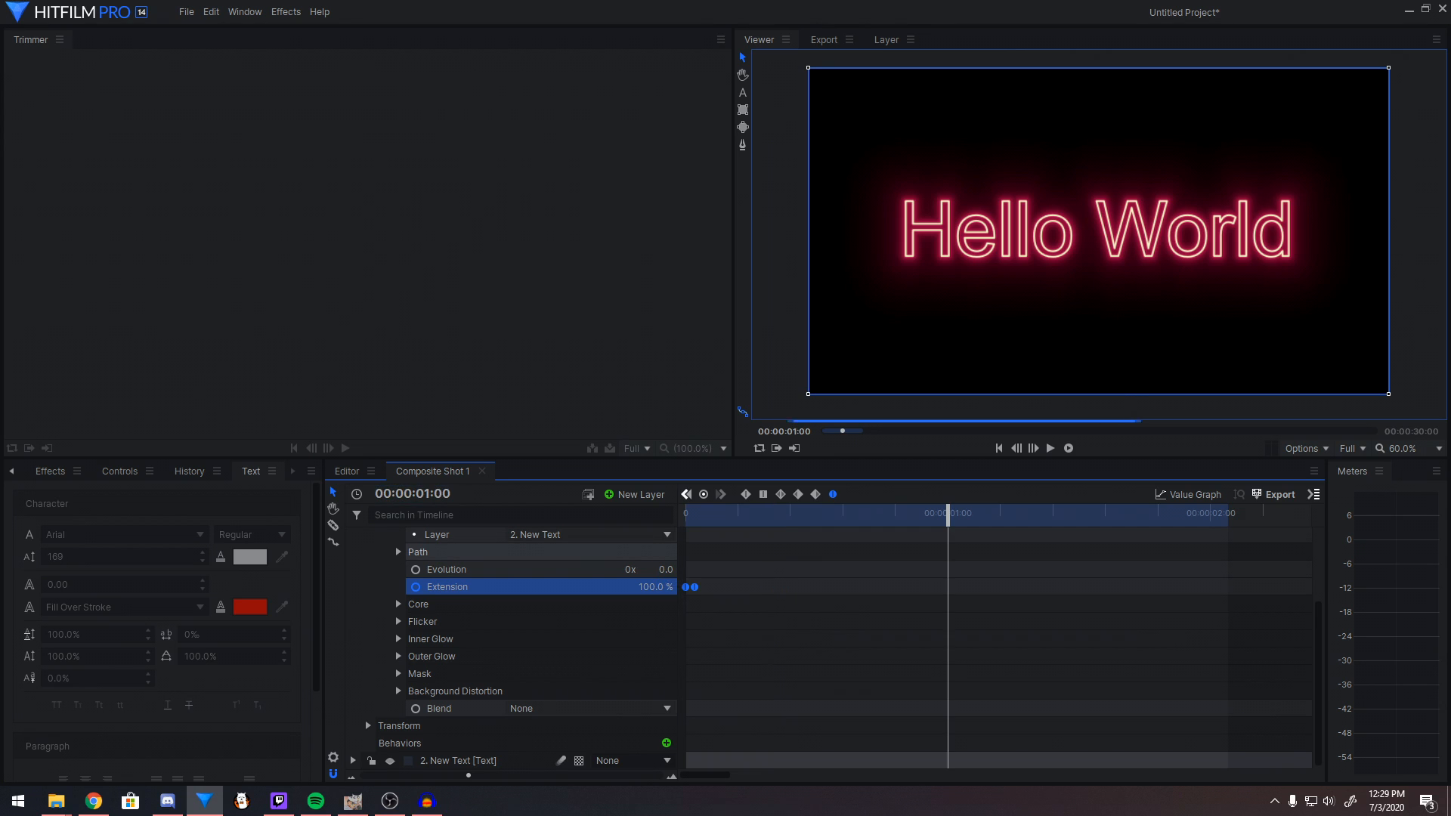
{"action": "mouse_move", "coordinate": [686, 587]}
{"action": "left_mouse_down"}
{"action": "mouse_move", "coordinate": [773, 587]}
{"action": "mouse_move", "coordinate": [695, 601]}
{"action": "left_mouse_up"}
{"action": "key", "text": "ctrl+z"}
{"action": "key", "text": "ctrl+shift+a"}
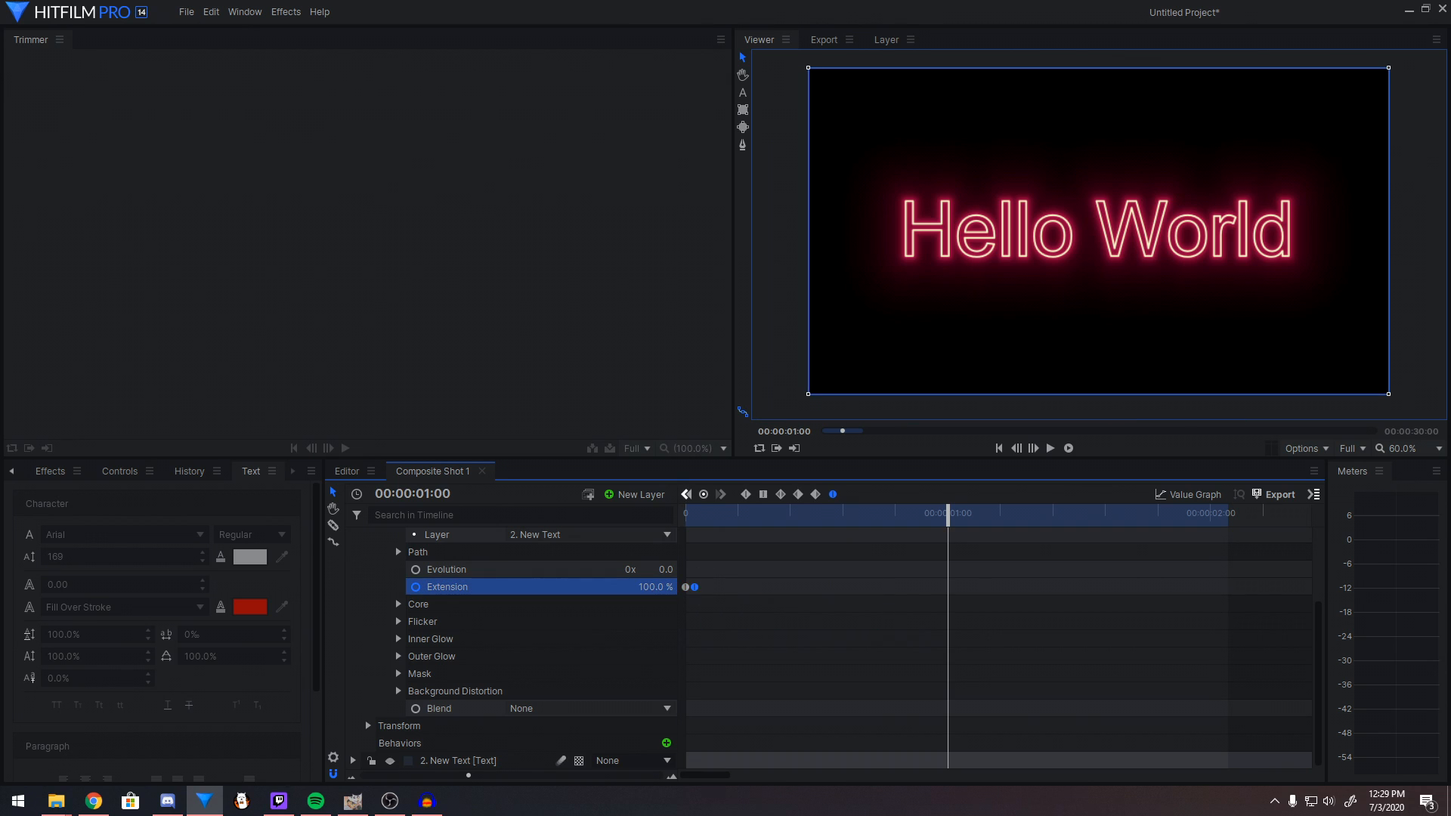
{"action": "key", "text": "Delete"}
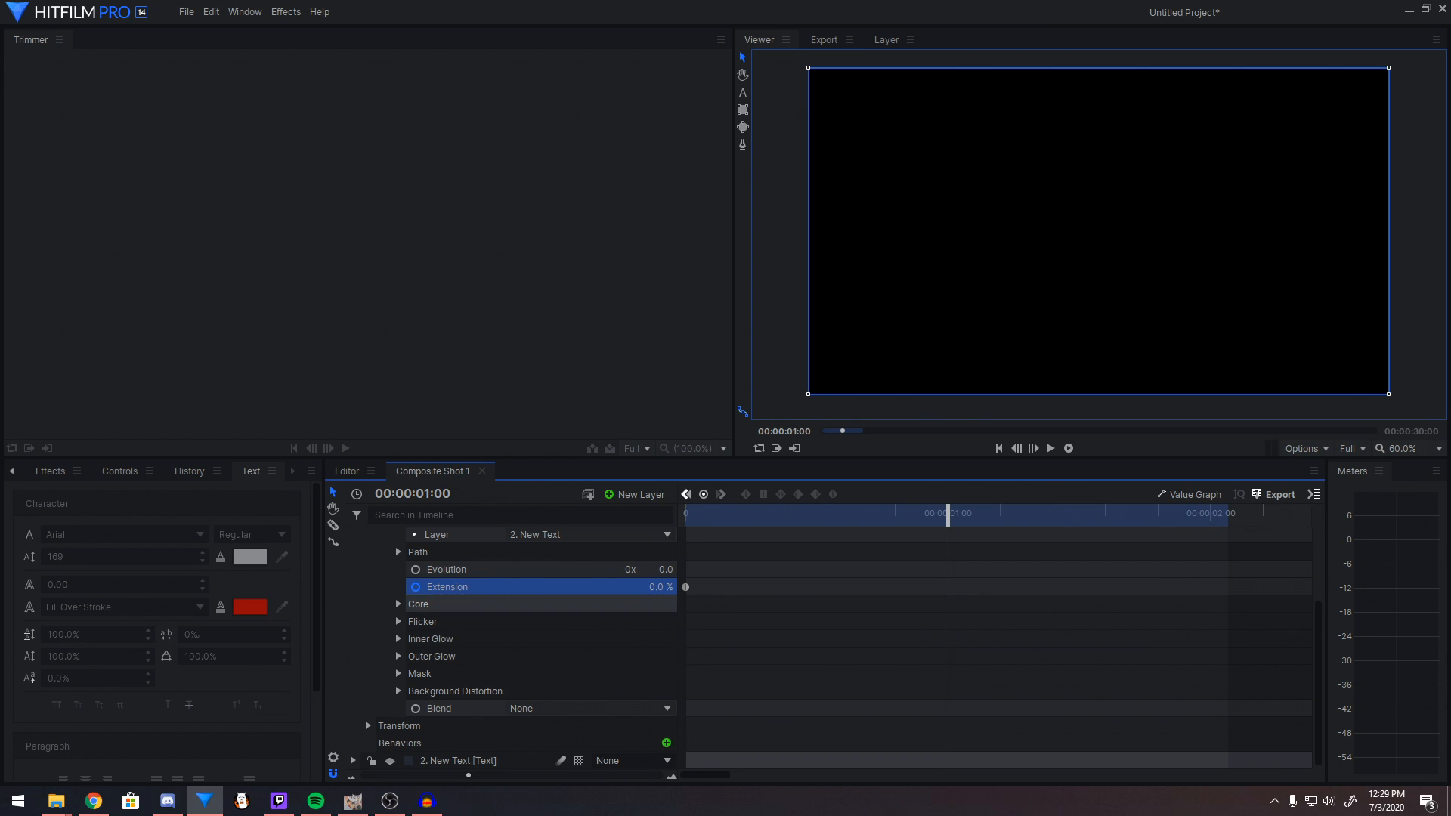
{"action": "left_click", "coordinate": [660, 586]}
{"action": "type", "text": "100"}
{"action": "key", "text": "Return"}
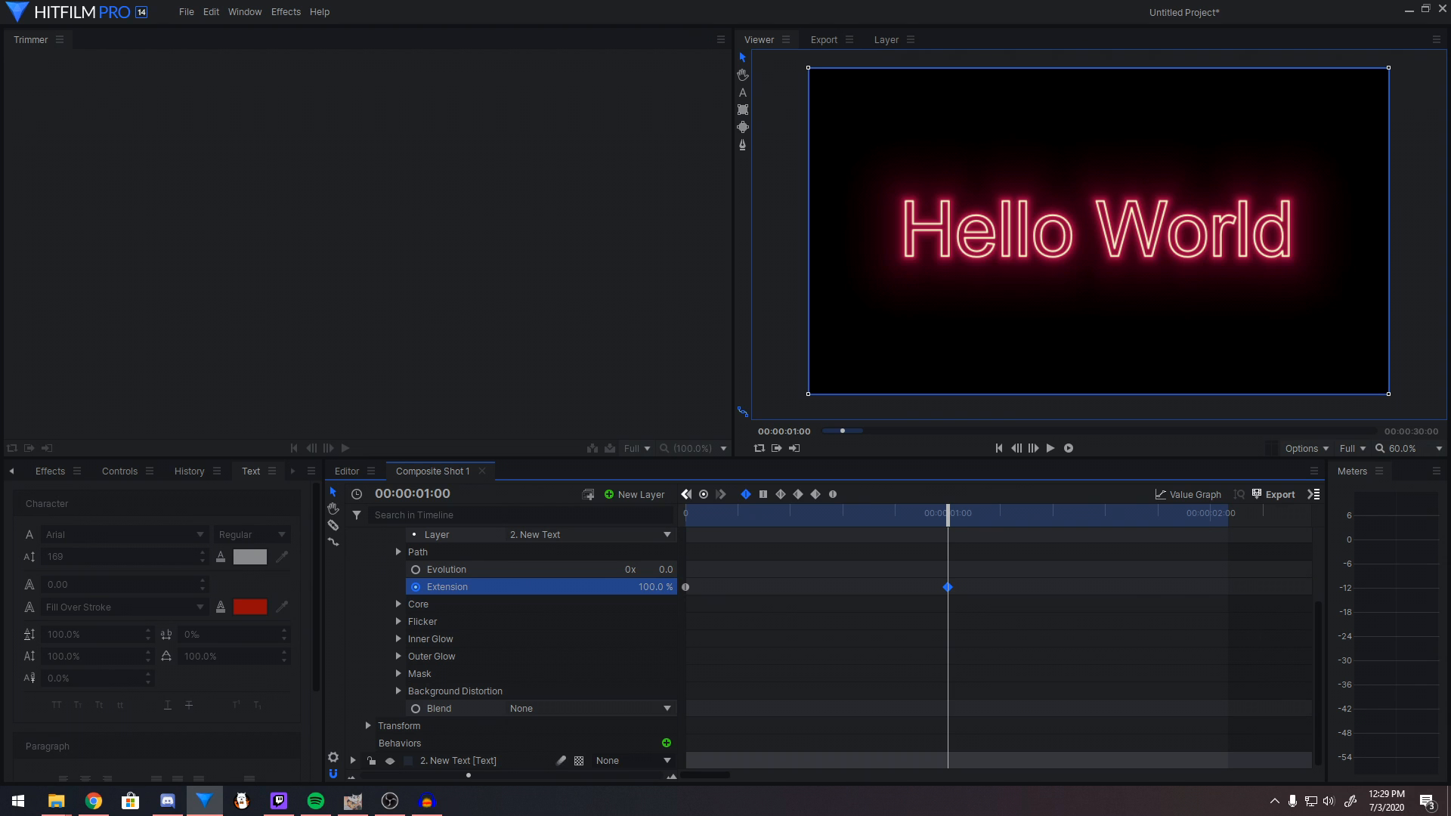
Play back the neon text's drawing-on animation from the start
{"action": "key", "text": "Home"}
{"action": "key", "text": "space"}
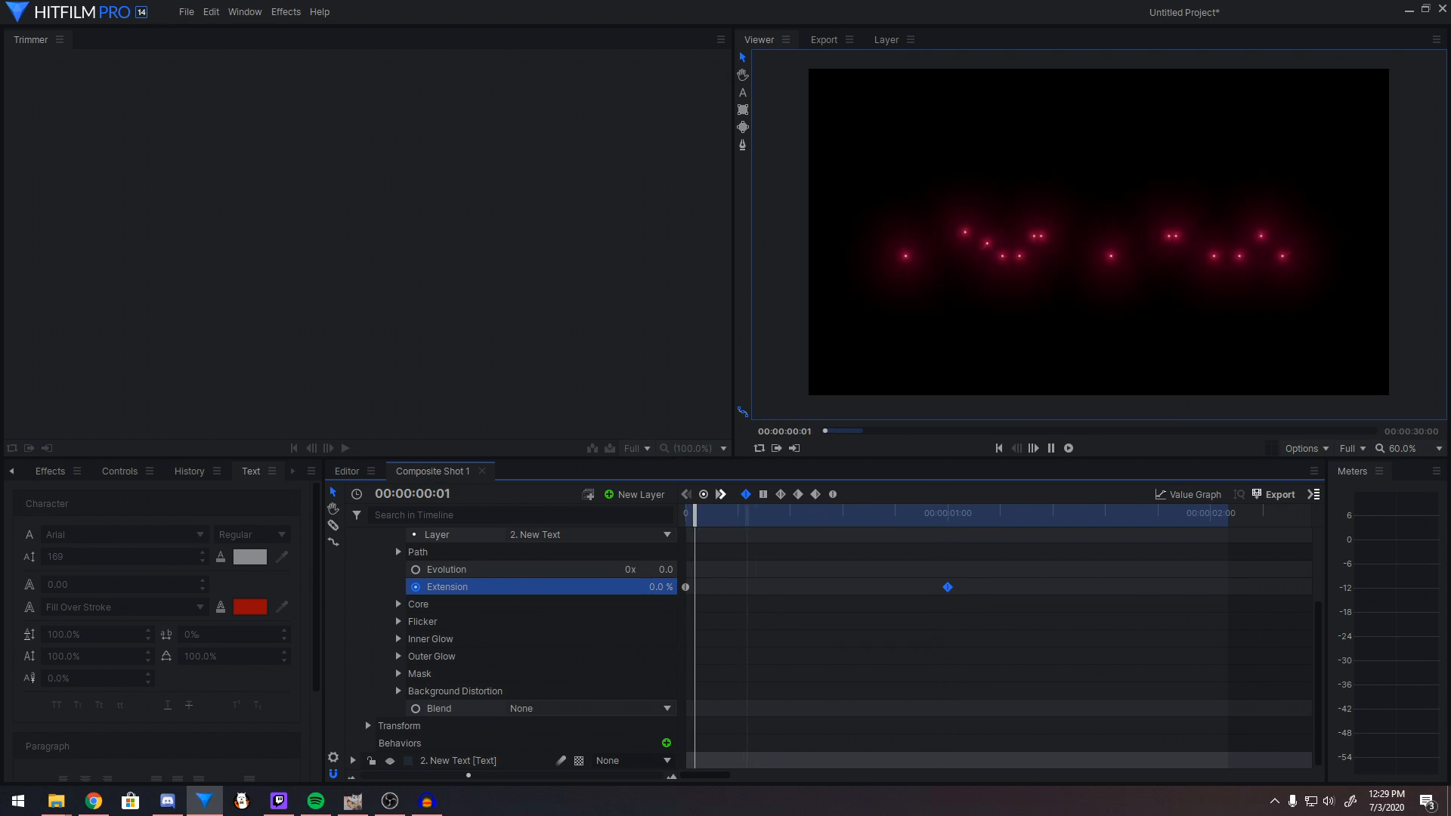
{"action": "key", "text": "space"}
{"action": "key", "text": "Home"}
{"action": "key", "text": "space"}
{"action": "key", "text": "space"}
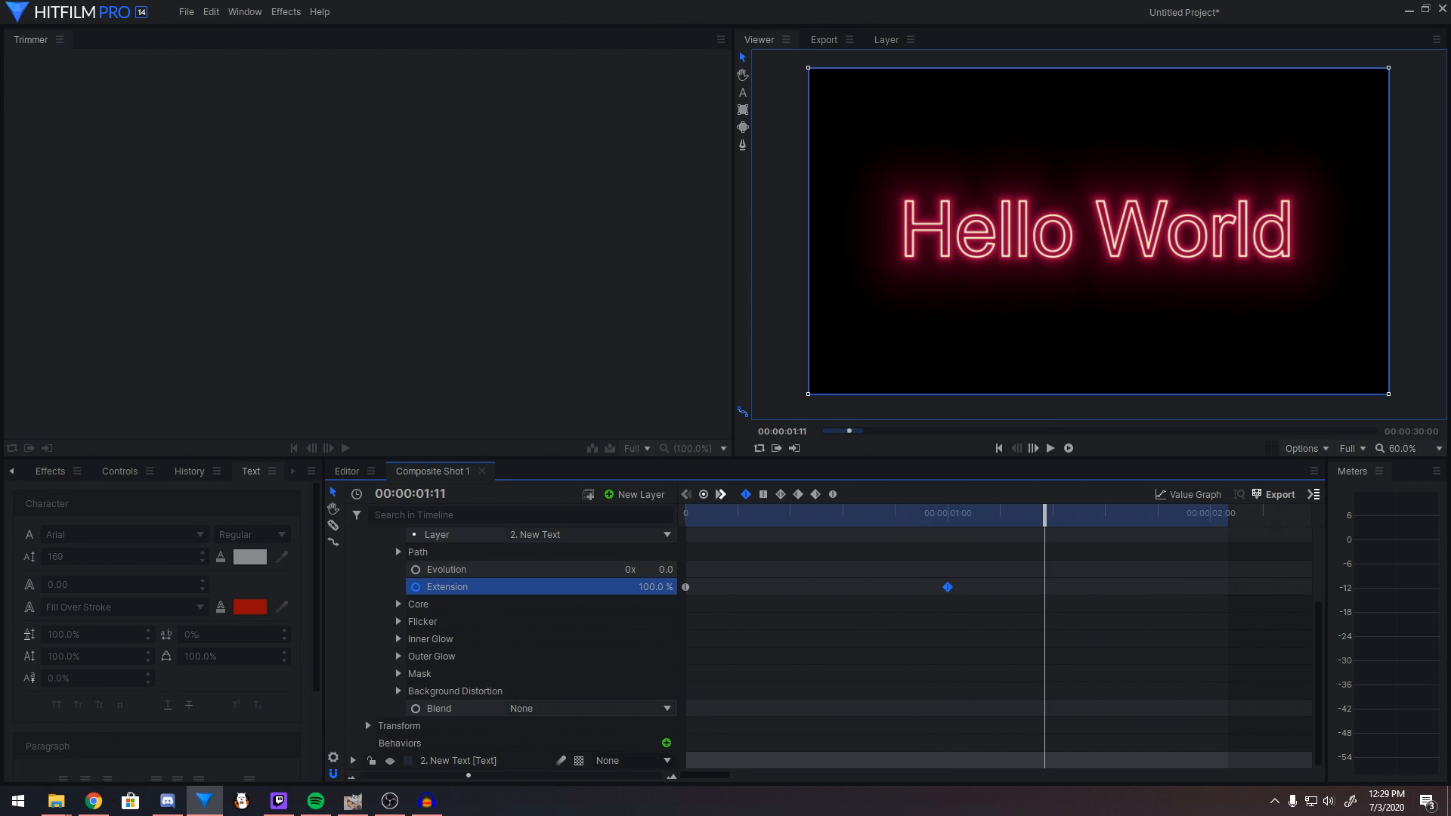
Extend the work area to the end of the 30-second composite shot
{"action": "left_click_drag", "start_coordinate": [1228, 514], "coordinate": [1299, 515]}
{"action": "scroll", "coordinate": [999, 643], "scroll_direction": "down", "scroll_amount": 5}
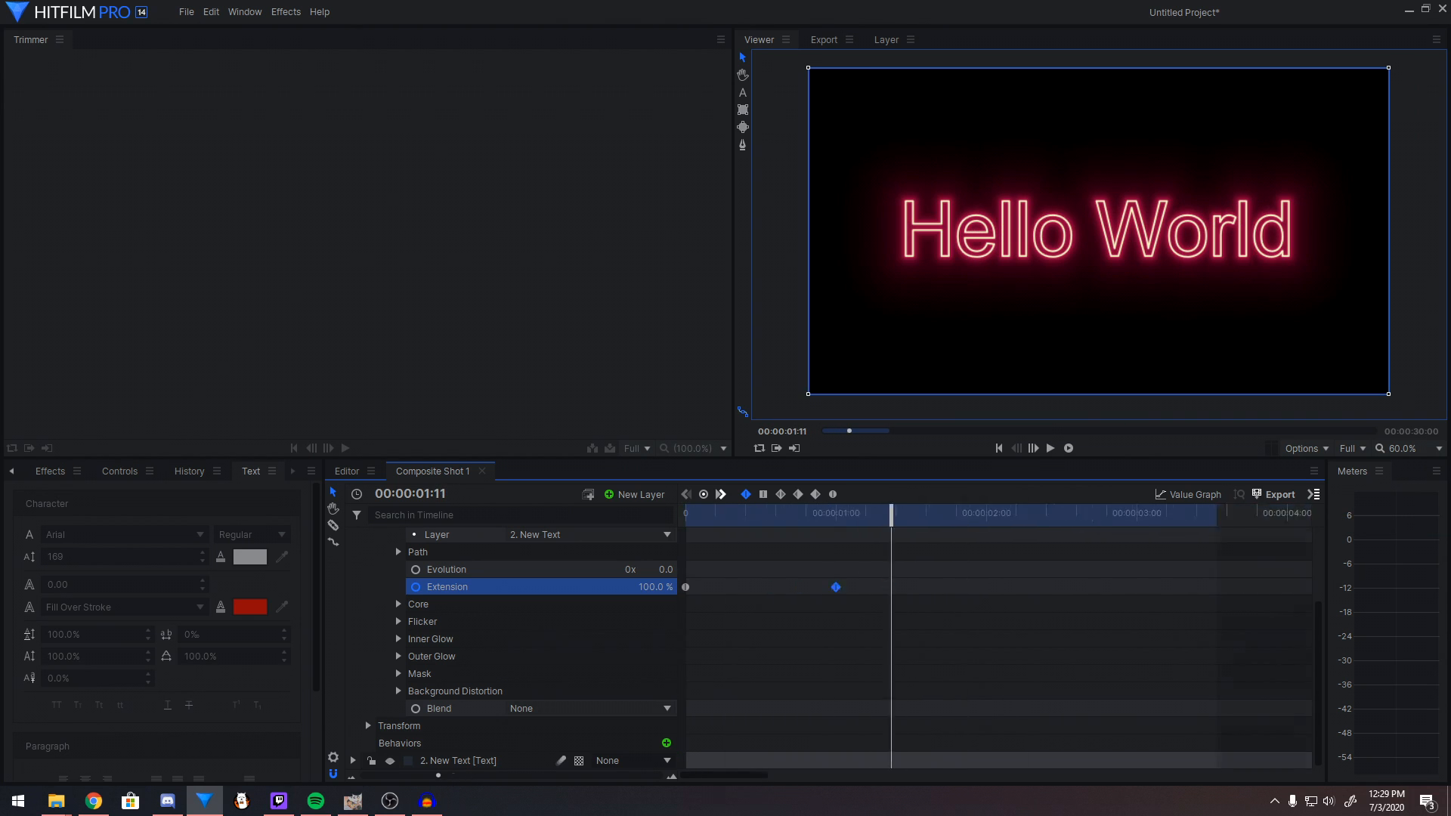
{"action": "left_click_drag", "start_coordinate": [836, 515], "coordinate": [1309, 515]}
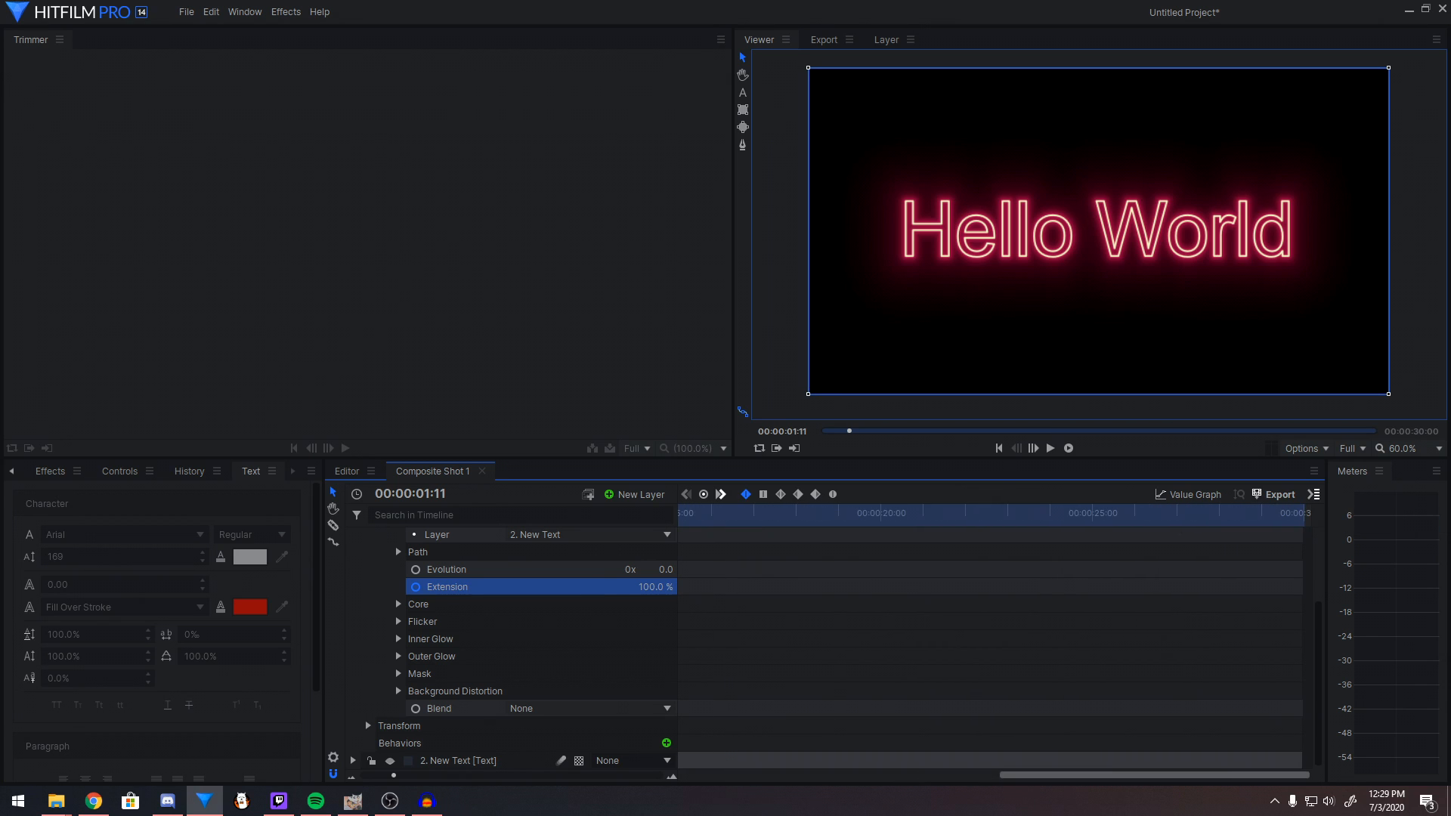
Add an Extension keyframe that holds 100% at 00:00:29:15
{"action": "key", "text": "End"}
{"action": "mouse_move", "coordinate": [1248, 513]}
{"action": "left_mouse_down"}
{"action": "mouse_move", "coordinate": [1205, 514]}
{"action": "mouse_move", "coordinate": [1292, 513]}
{"action": "mouse_move", "coordinate": [1261, 513]}
{"action": "left_mouse_up"}
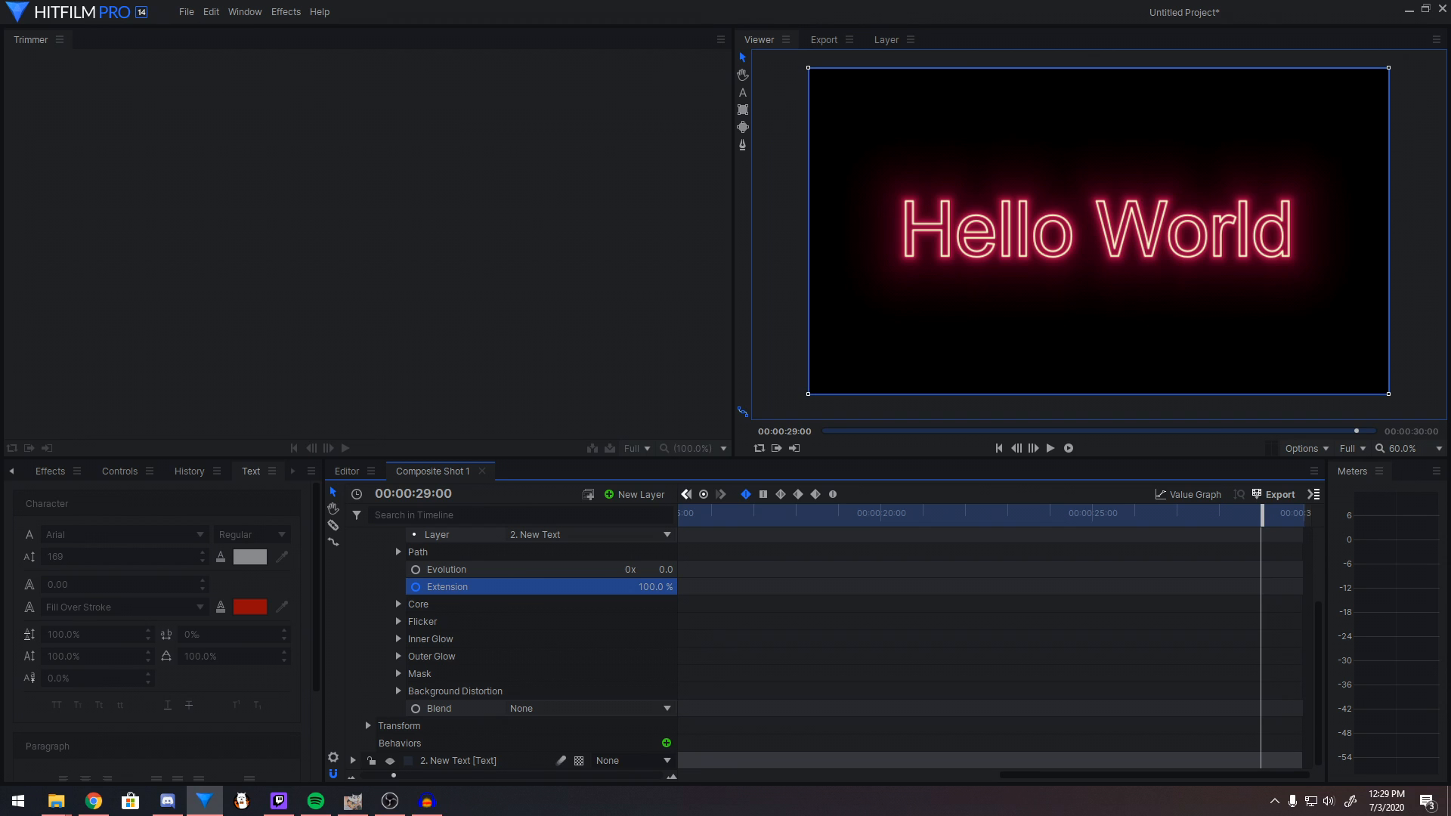
{"action": "left_click_drag", "start_coordinate": [1262, 513], "coordinate": [1282, 513]}
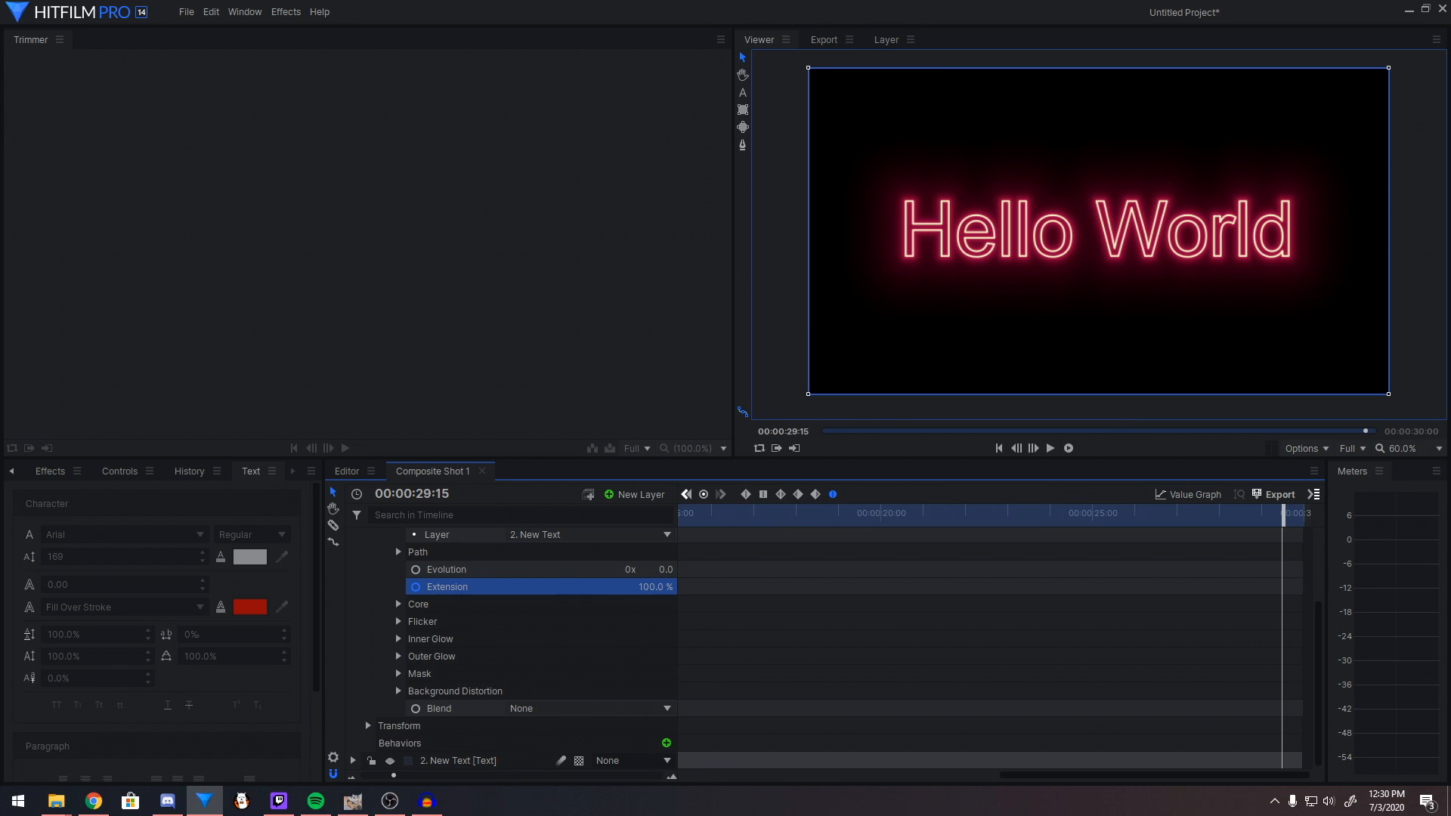
{"action": "left_click", "coordinate": [704, 494]}
Set Extension to 0% on the last frame, 00:00:29:29, and give the two closing keyframes the round-marker interpolation
{"action": "left_click_drag", "start_coordinate": [1283, 515], "coordinate": [1303, 515]}
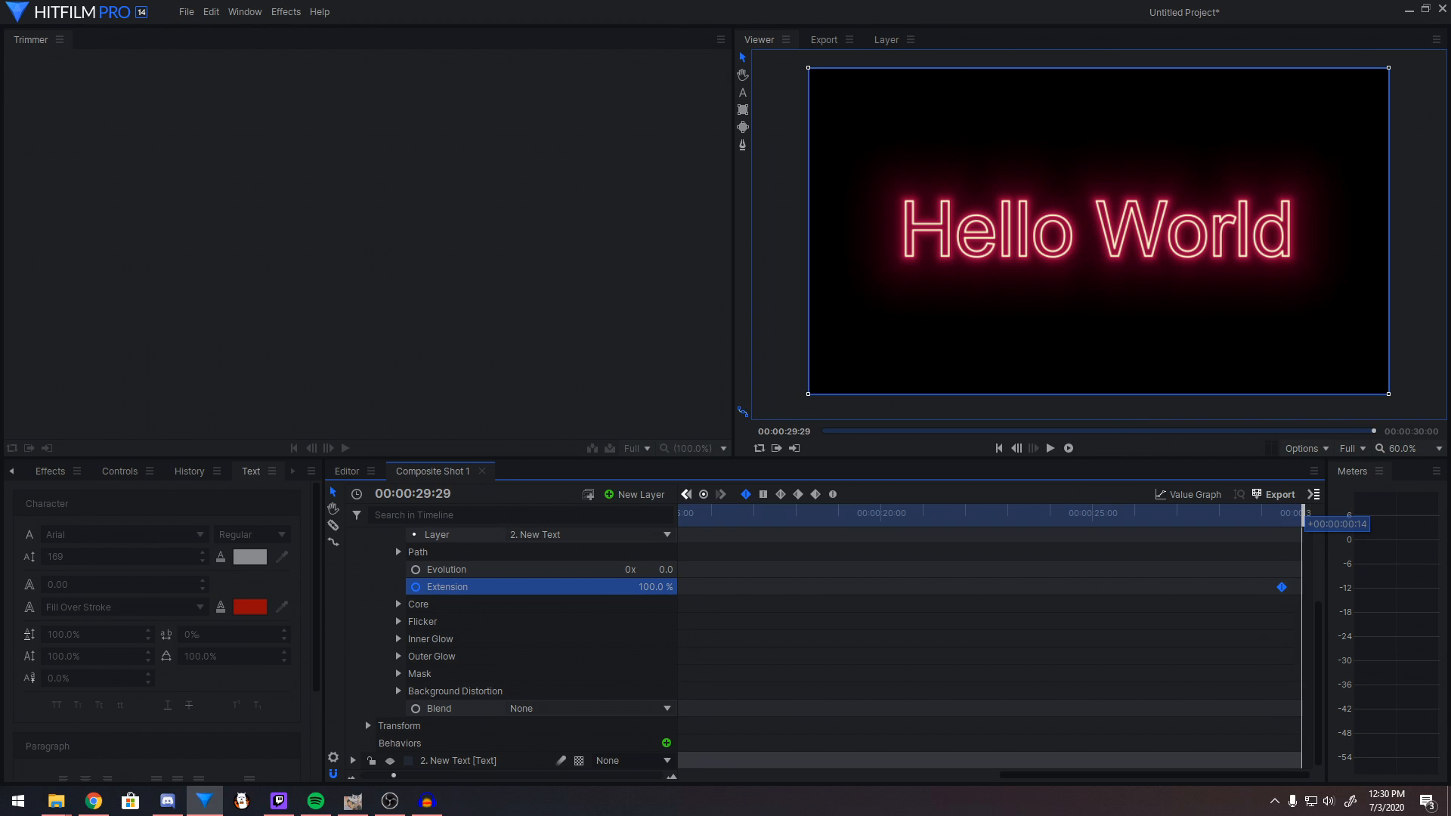
{"action": "left_click_drag", "start_coordinate": [654, 587], "coordinate": [579, 587]}
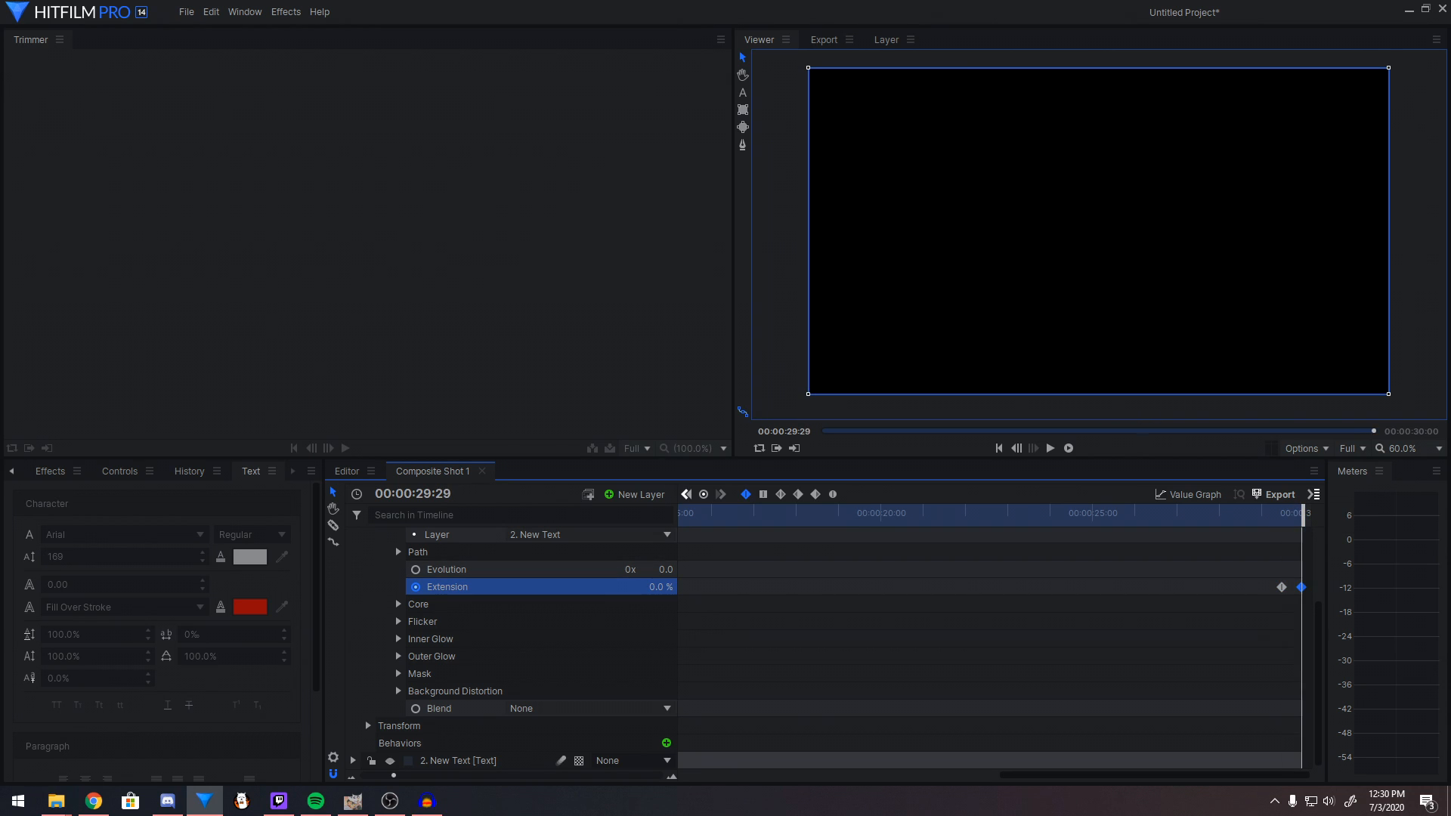
{"action": "left_click_drag", "start_coordinate": [1231, 560], "coordinate": [1312, 660]}
{"action": "left_click", "coordinate": [832, 494]}
{"action": "key", "text": "minus"}
{"action": "key", "text": "minus"}
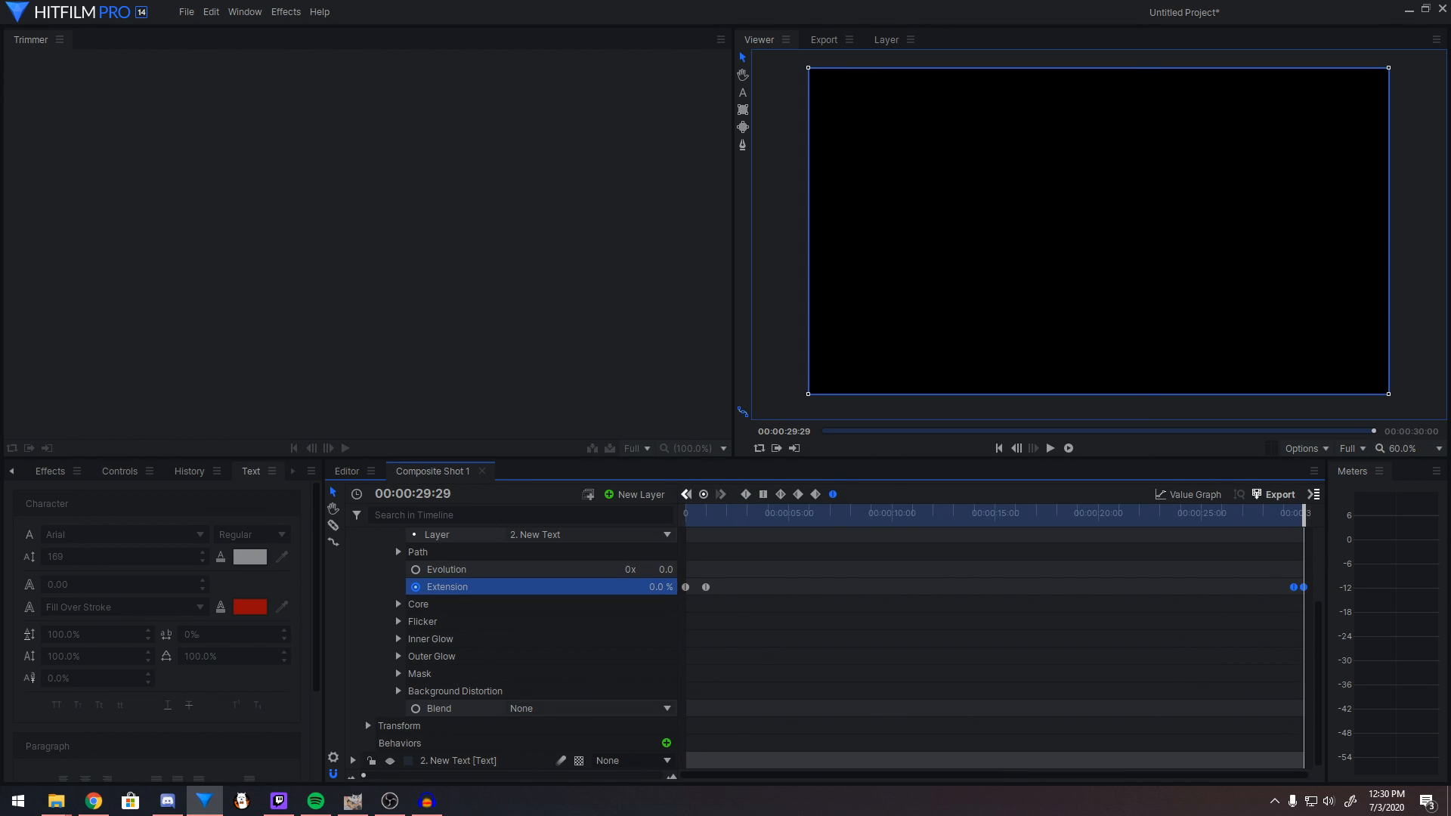
Play back the neon text's closing and opening animation to check both ends
{"action": "key", "text": "space"}
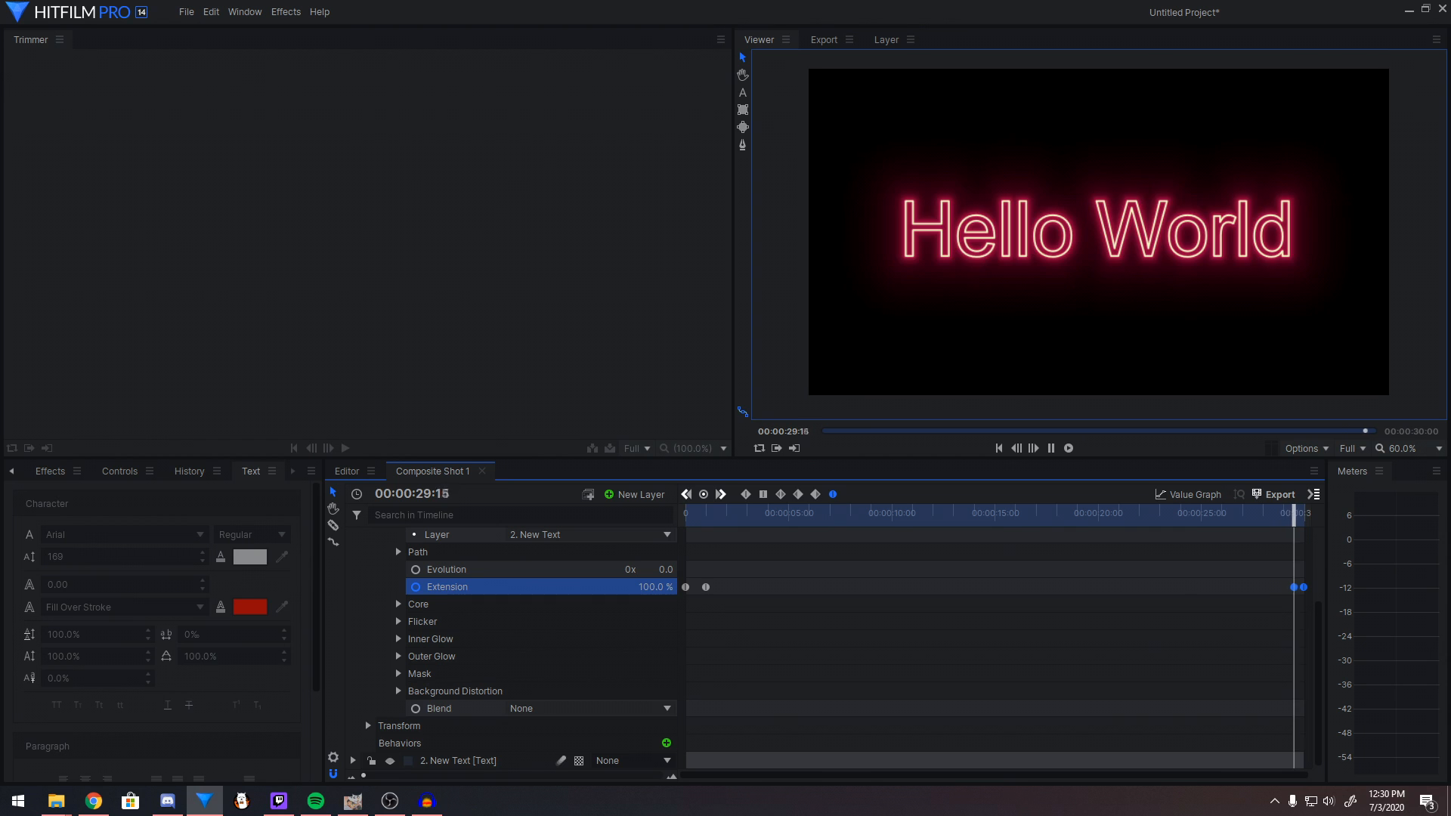
{"action": "key", "text": "space"}
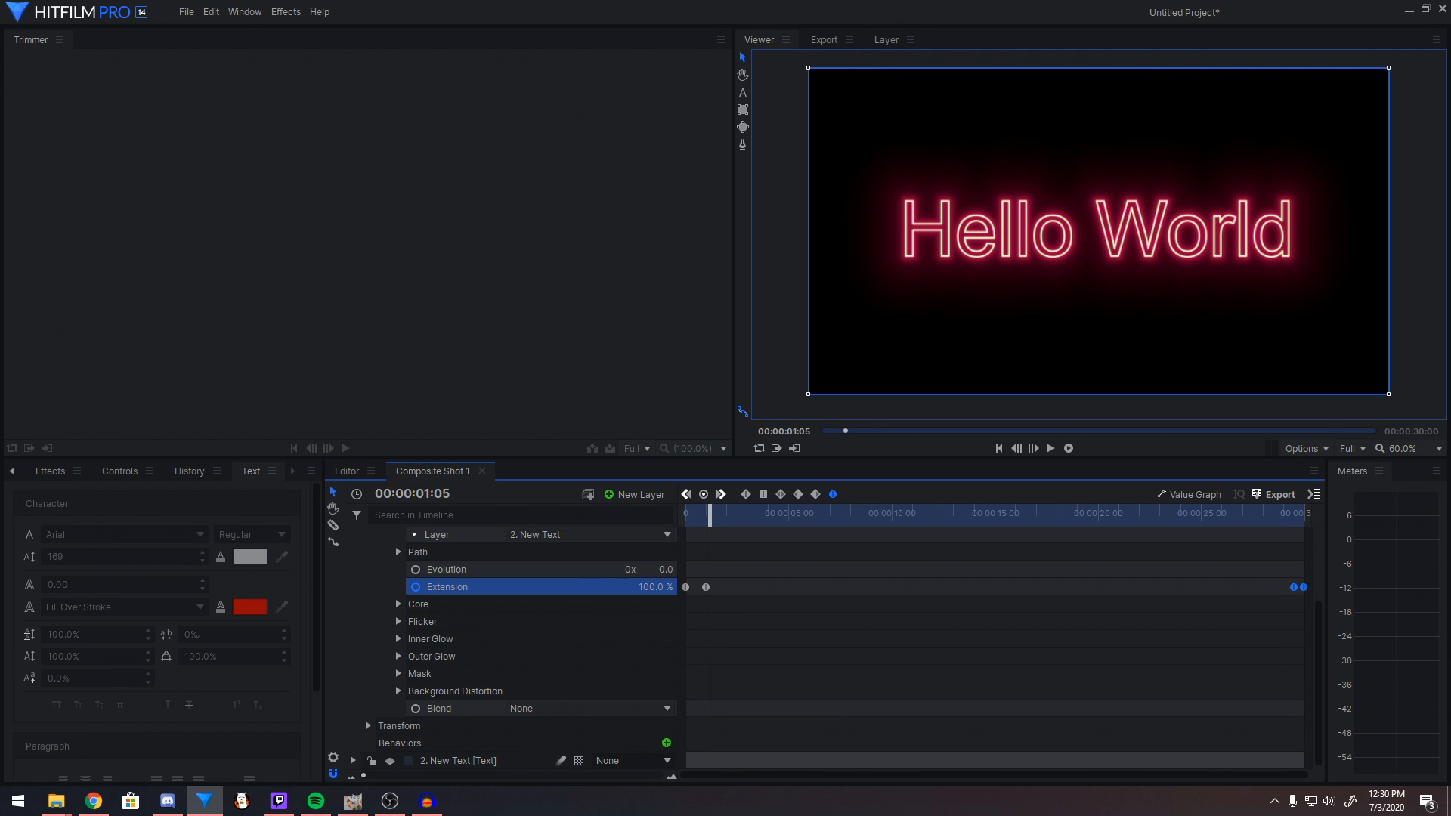
{"action": "scroll", "coordinate": [541, 642], "scroll_direction": "up", "scroll_amount": 3}
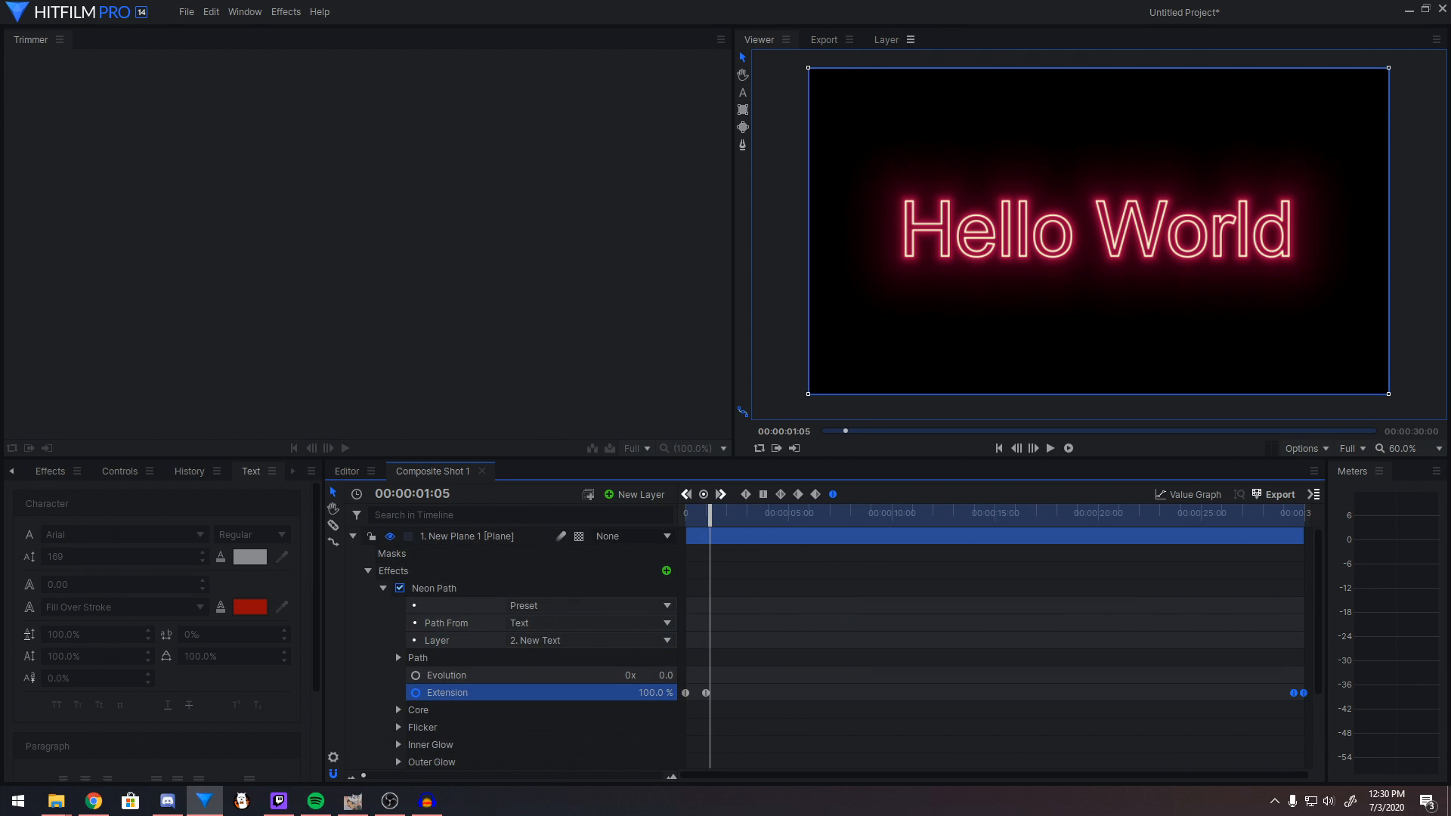
Open the export presets and select the built-in GoPro CineForm RGB 12-bit with Alpha (MOV) preset
{"action": "left_click", "coordinate": [824, 39]}
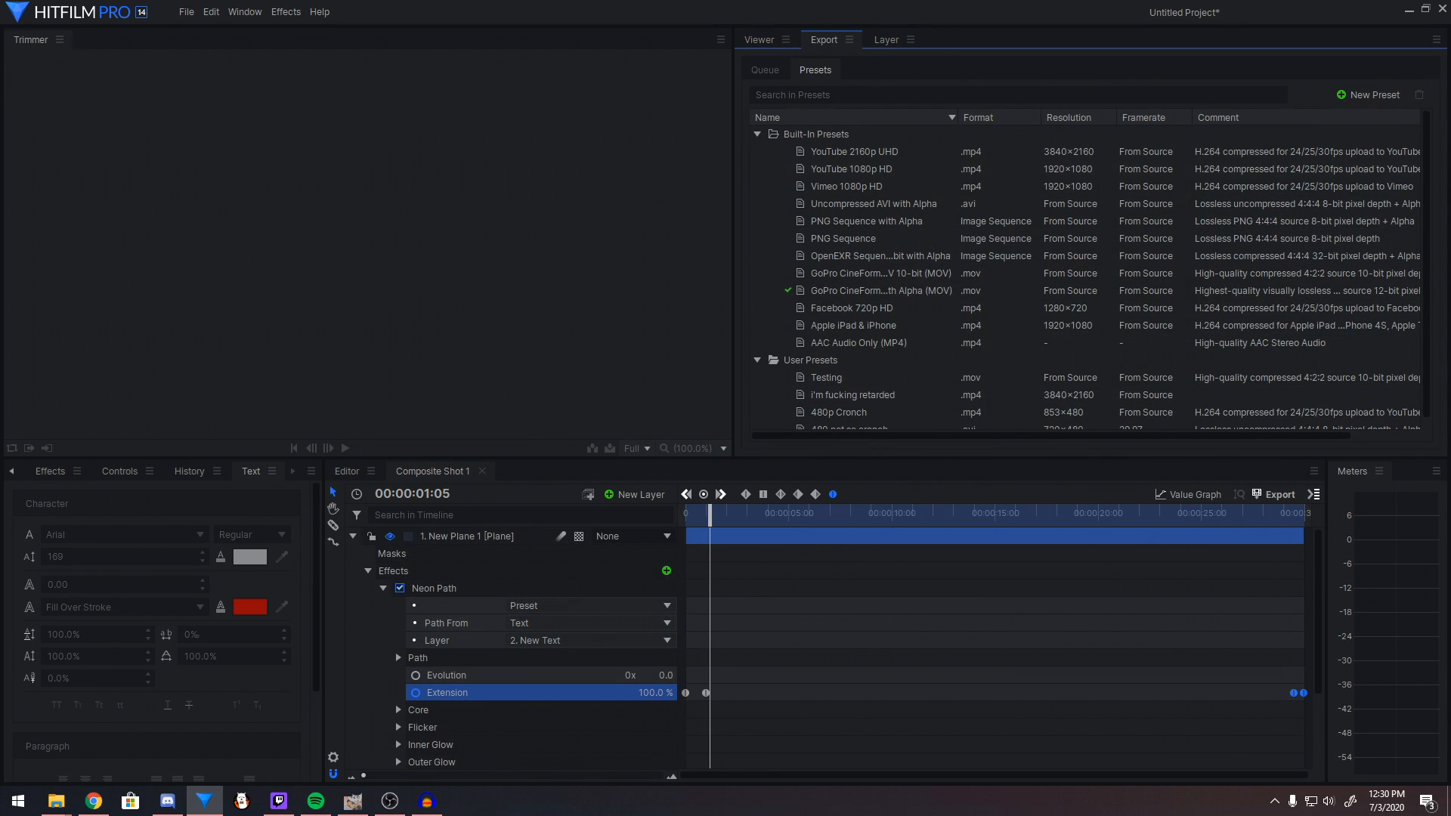
{"action": "left_click", "coordinate": [877, 290]}
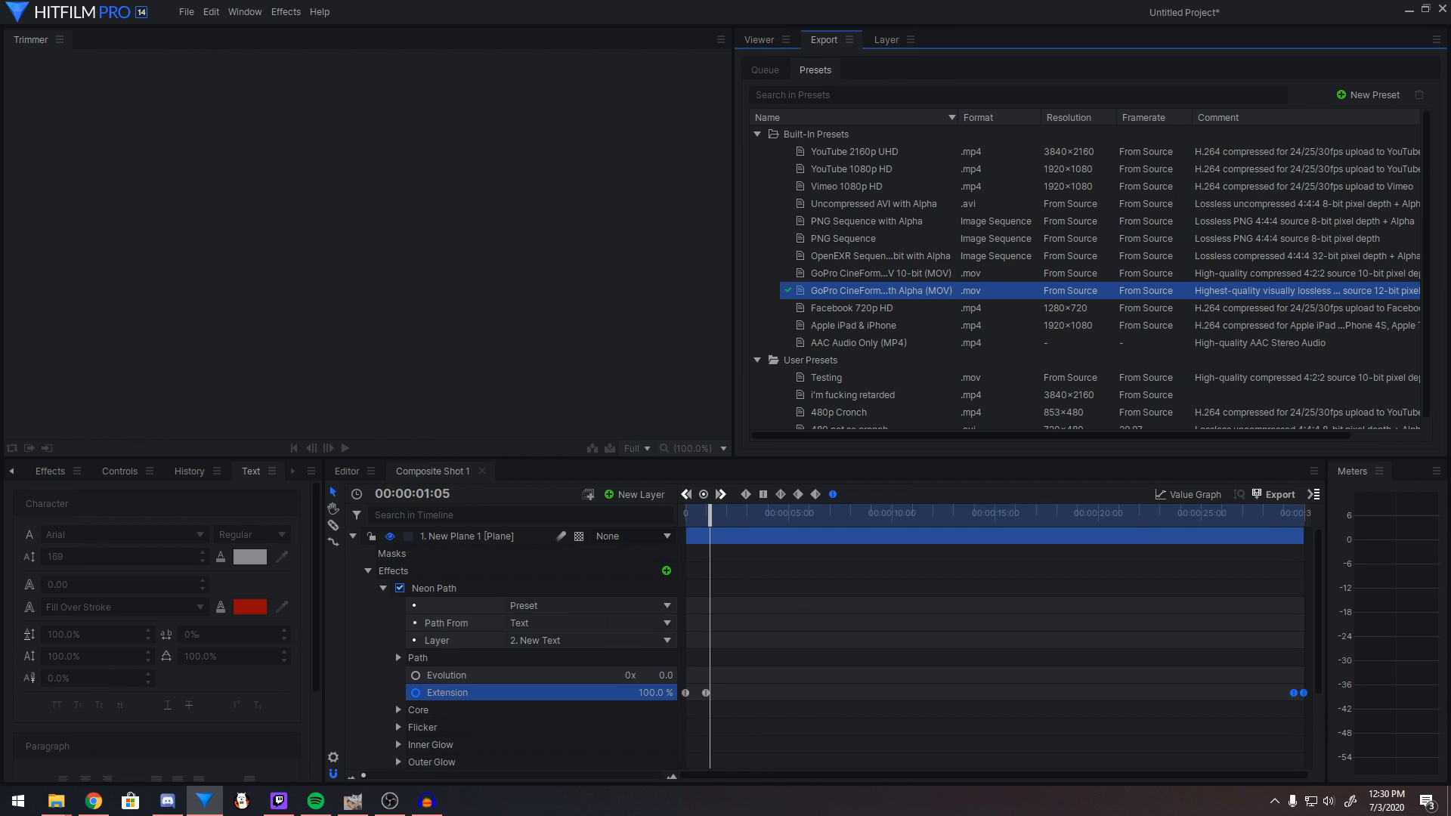
{"action": "right_click", "coordinate": [874, 283]}
{"action": "left_click", "coordinate": [833, 292]}
{"action": "right_click", "coordinate": [834, 292]}
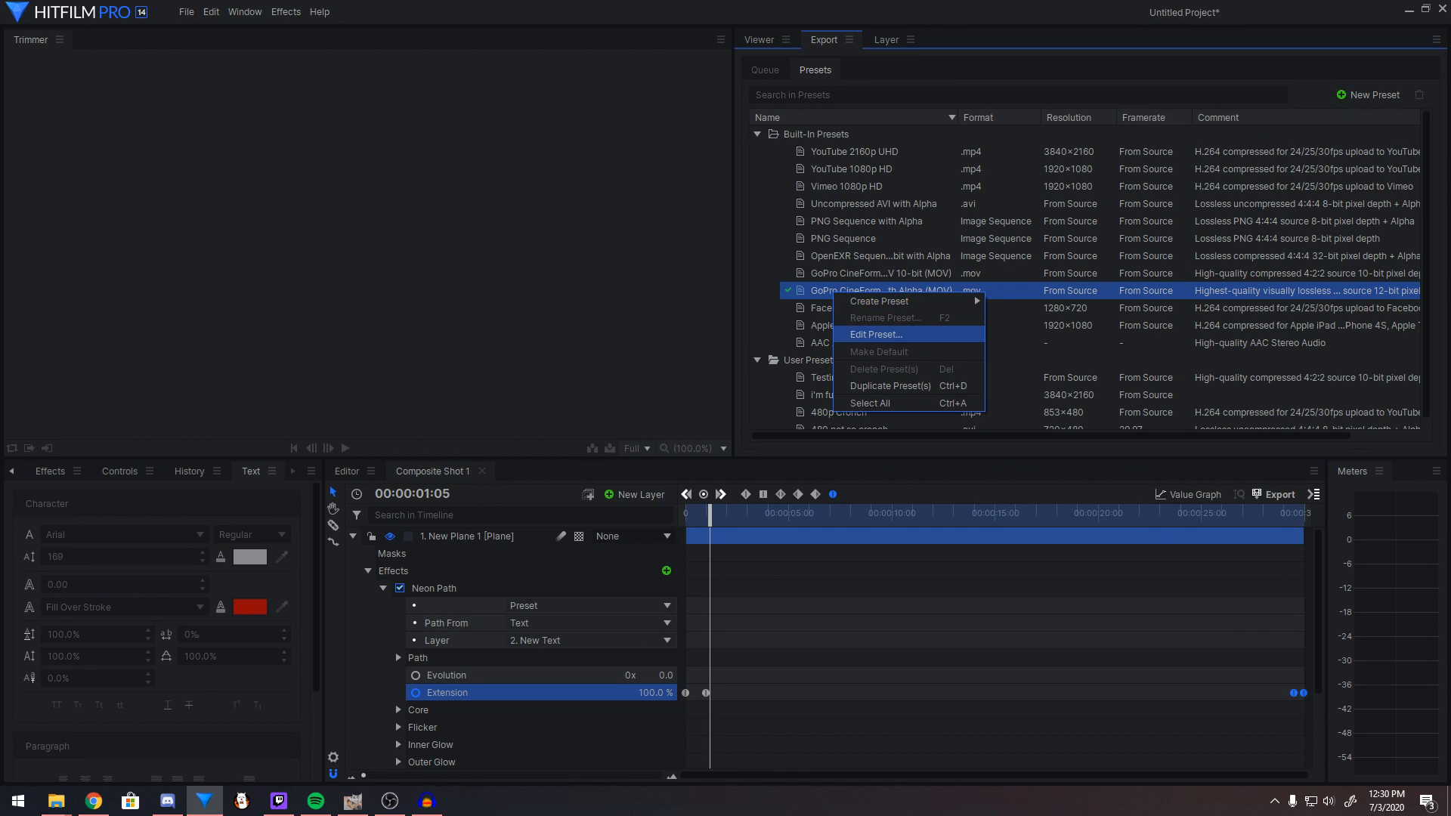
{"action": "key", "text": "Escape"}
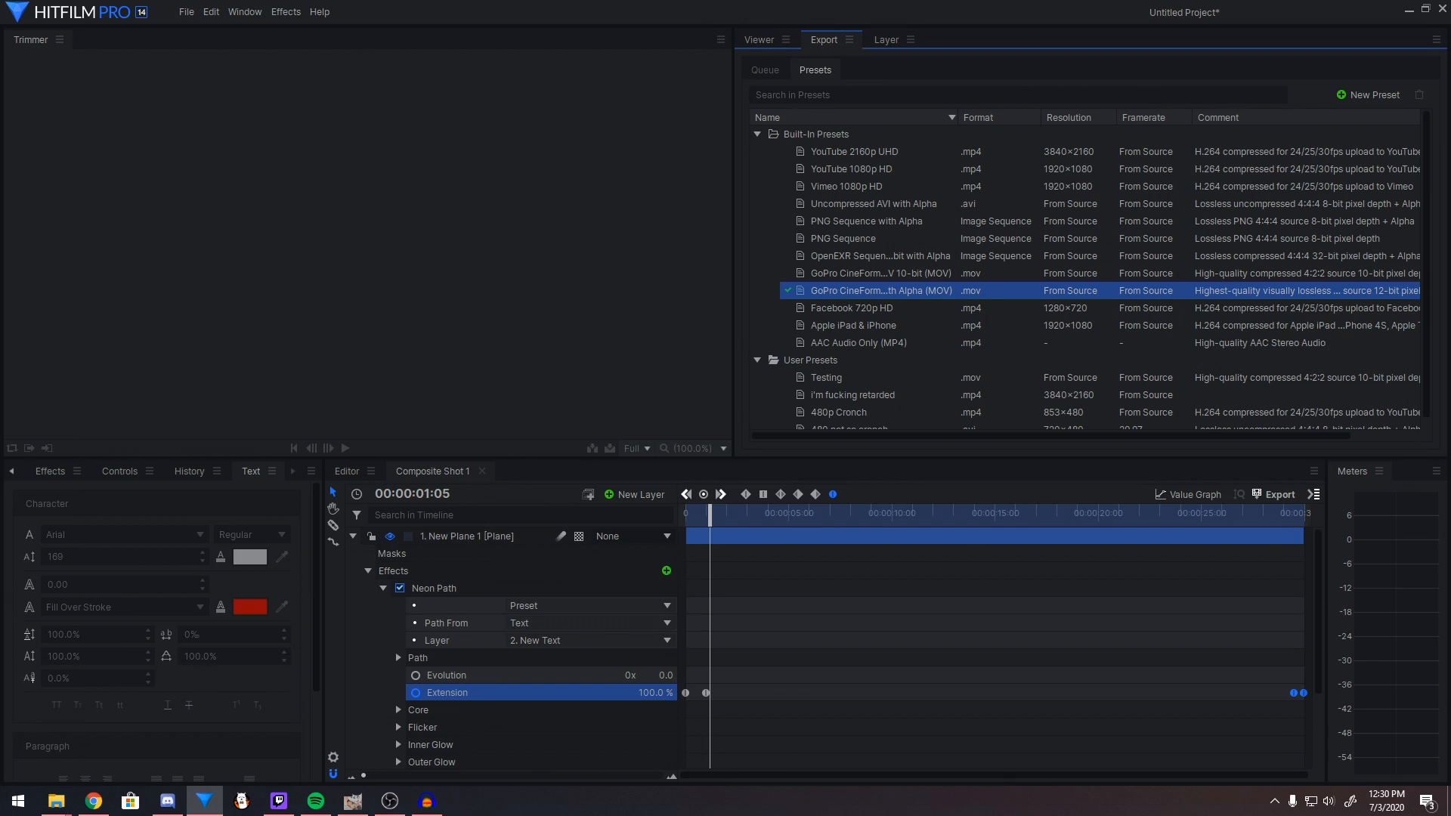
{"action": "right_click", "coordinate": [898, 289]}
{"action": "left_click", "coordinate": [937, 327]}
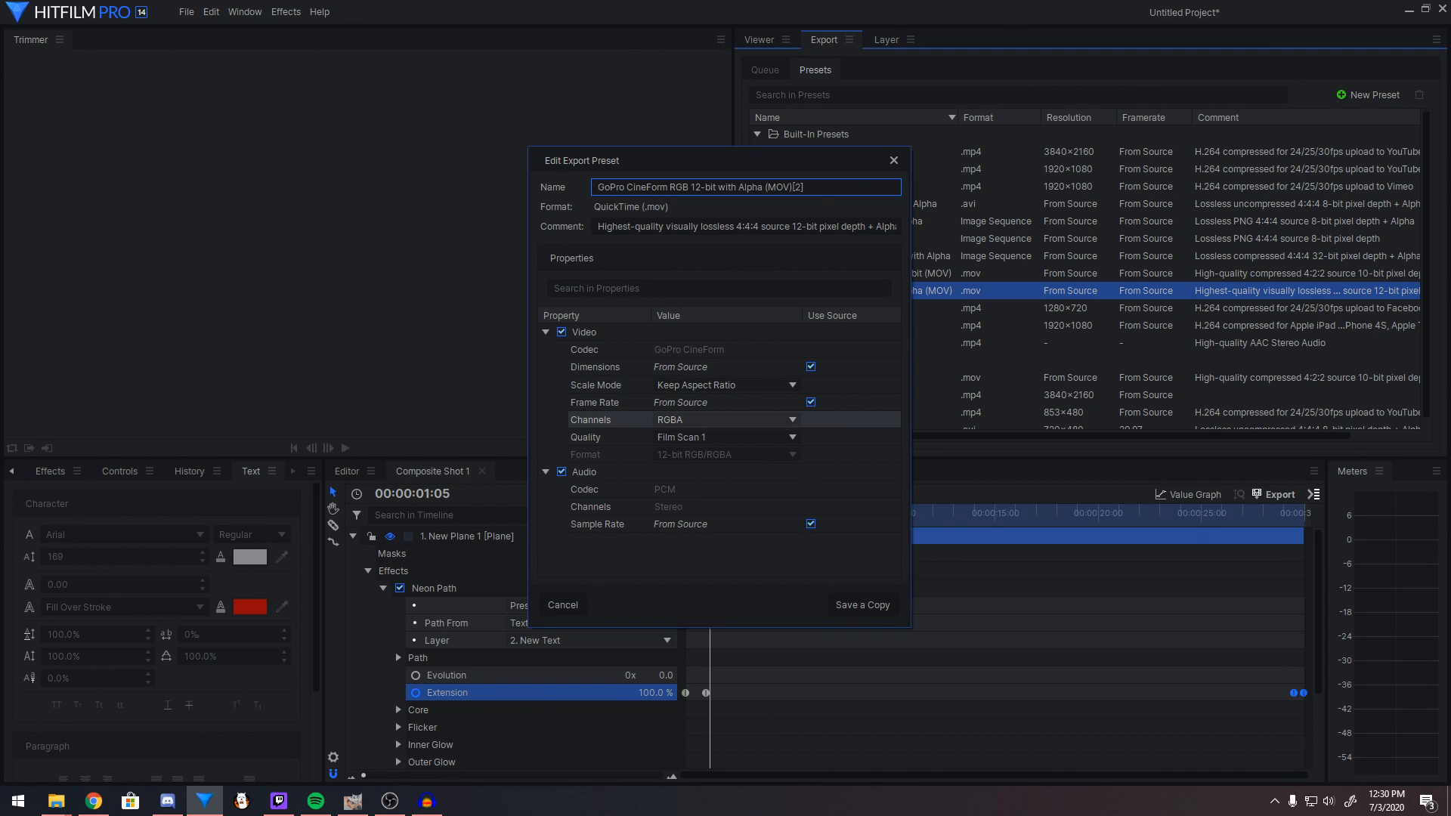
{"action": "left_click", "coordinate": [893, 160]}
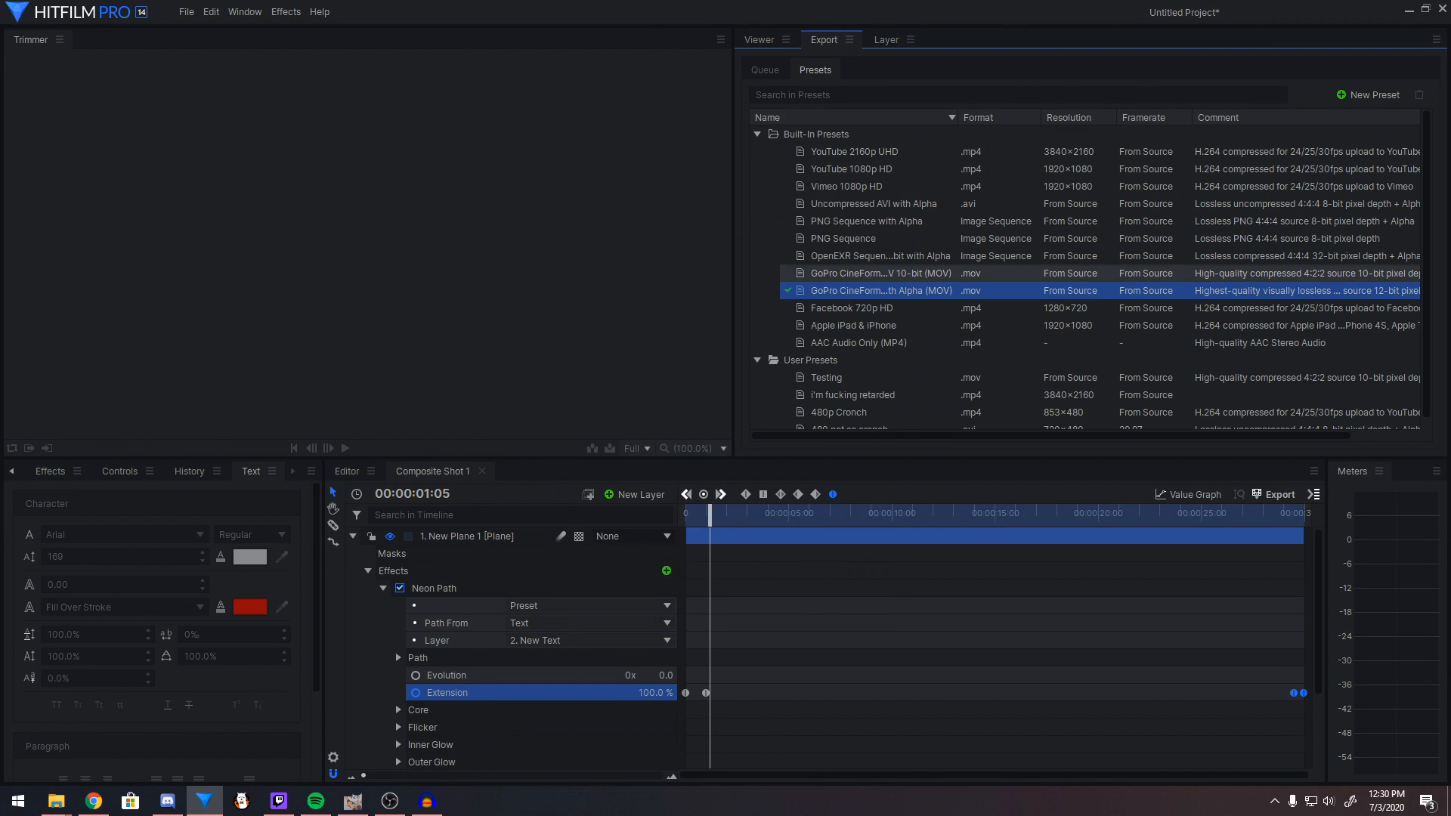
Open the GoPro CineForm RGB 12-bit with Alpha (MOV) preset for editing and set its video quality to High
{"action": "right_click", "coordinate": [909, 290]}
{"action": "mouse_move", "coordinate": [956, 300]}
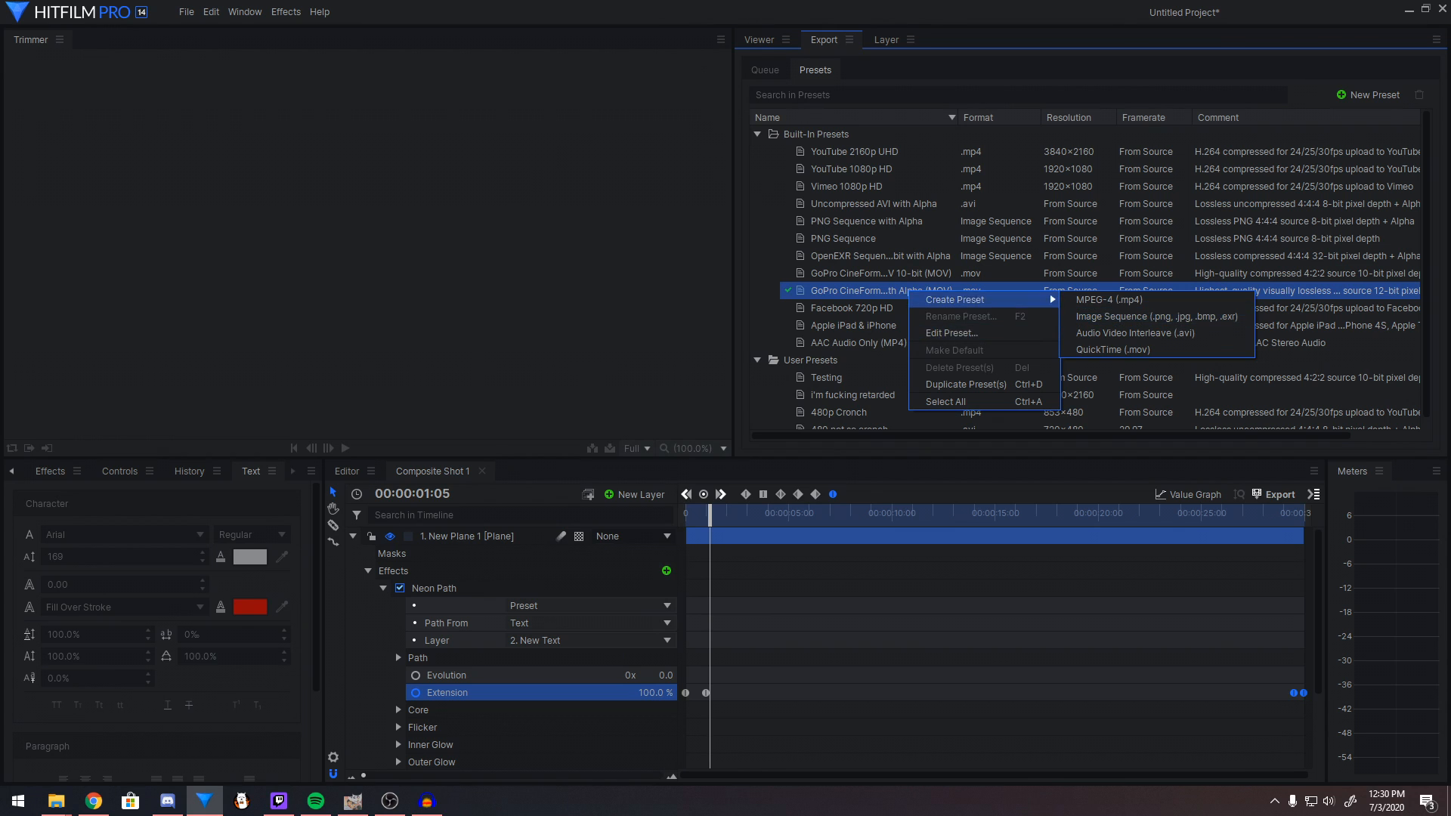
{"action": "left_click", "coordinate": [952, 333]}
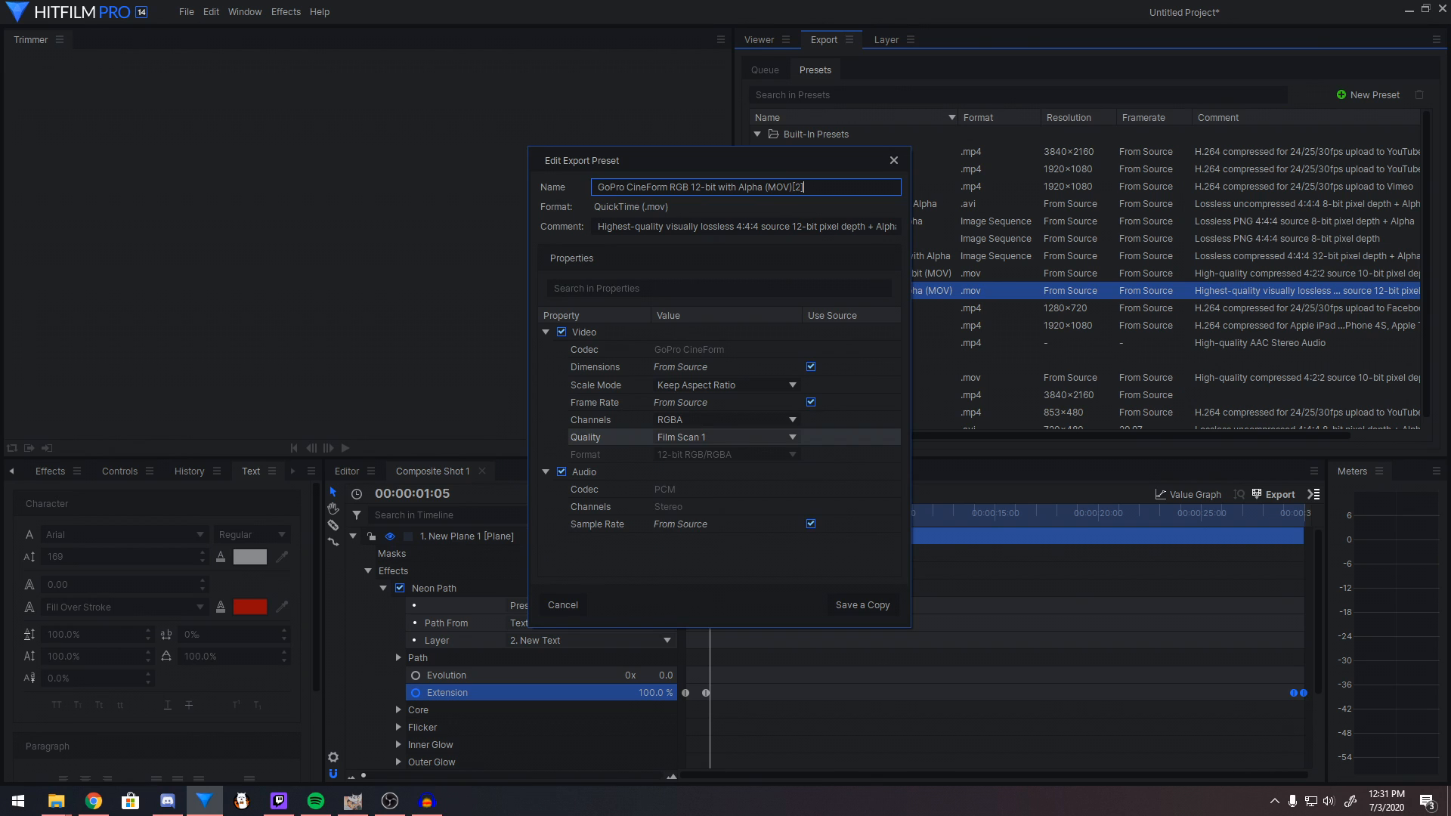
{"action": "left_click", "coordinate": [724, 437]}
{"action": "left_click", "coordinate": [680, 499]}
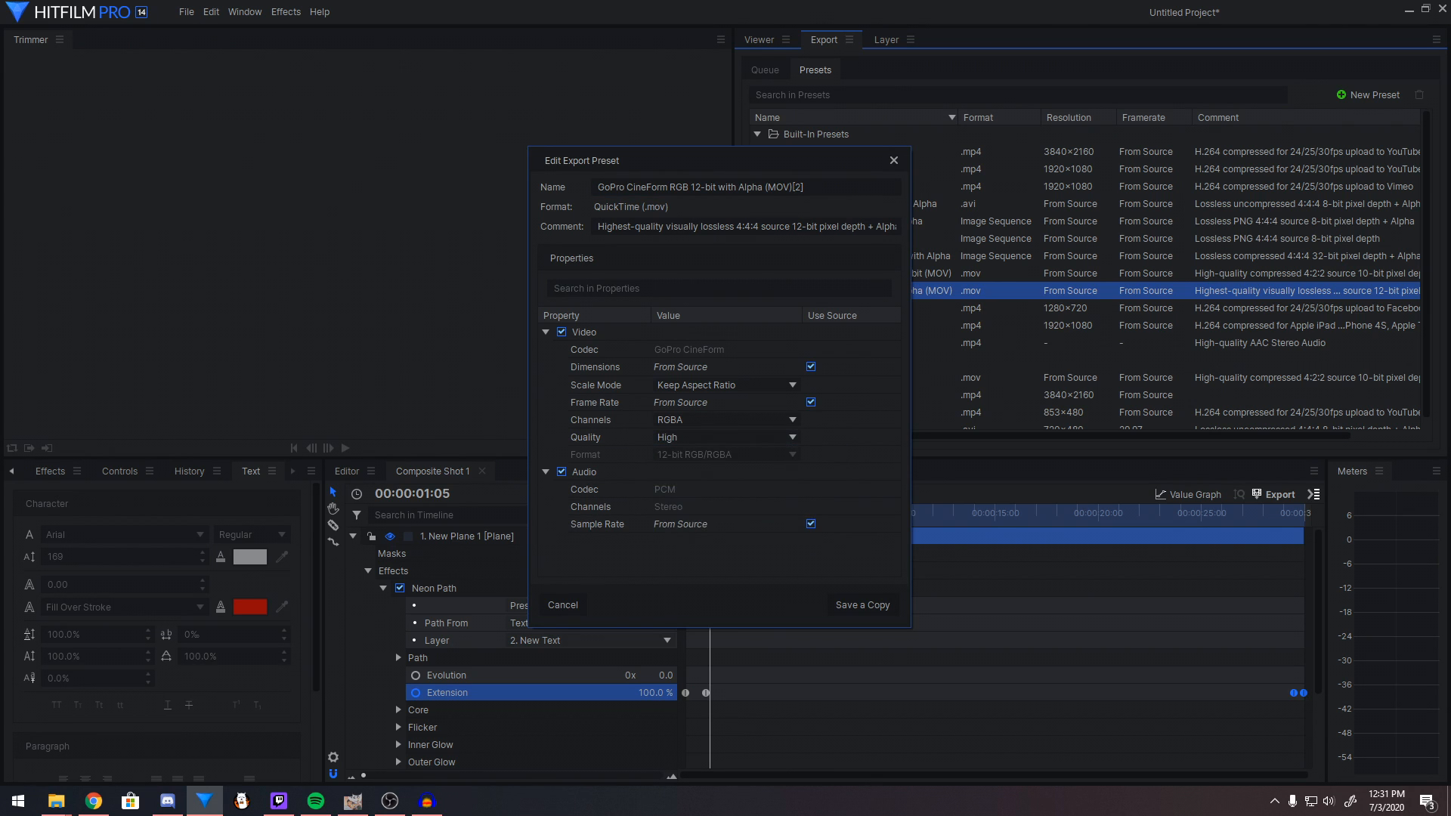
{"action": "left_click", "coordinate": [724, 437]}
{"action": "left_click", "coordinate": [680, 517]}
{"action": "left_click", "coordinate": [724, 437]}
{"action": "left_click", "coordinate": [673, 477]}
{"action": "left_click", "coordinate": [724, 437]}
{"action": "left_click", "coordinate": [673, 498]}
Stop taking the preset's dimensions from the source and set the height to 480
{"action": "left_click", "coordinate": [811, 367]}
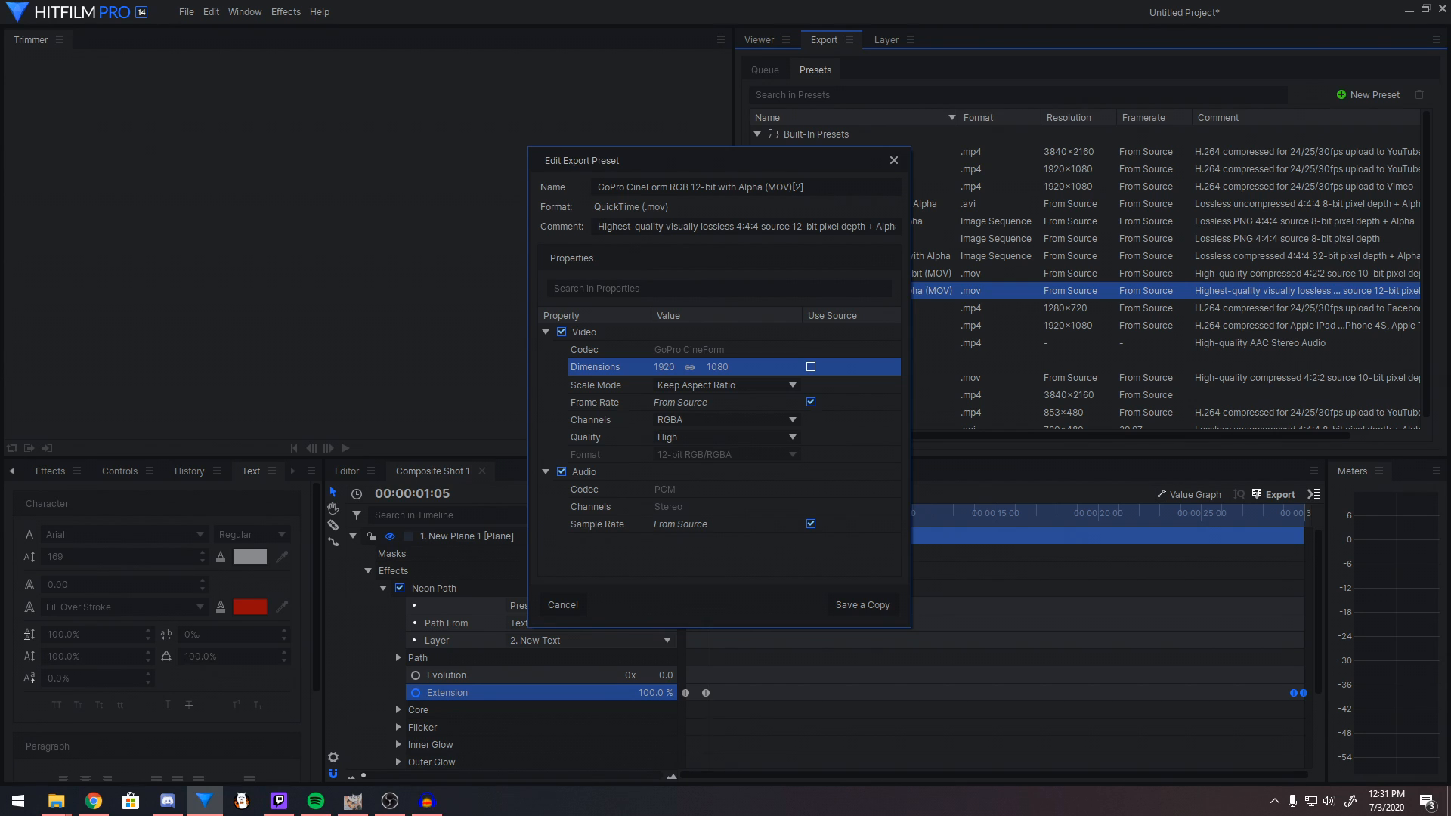
{"action": "left_click", "coordinate": [664, 367]}
{"action": "key", "text": "Tab"}
{"action": "type", "text": "480"}
{"action": "key", "text": "Return"}
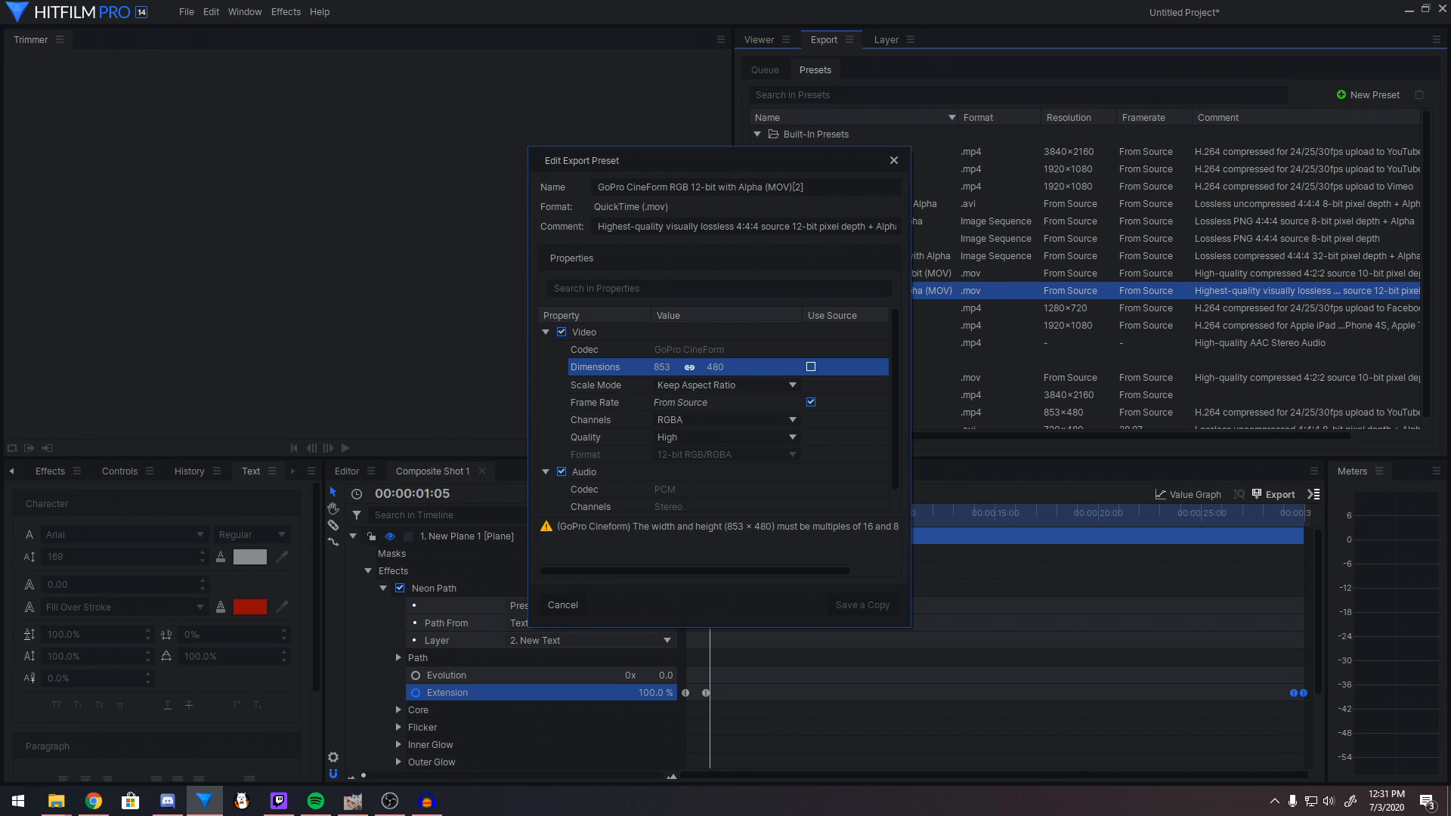
Set the preset's height to 720 with width and height still linked
{"action": "mouse_move", "coordinate": [694, 570]}
{"action": "left_mouse_down"}
{"action": "mouse_move", "coordinate": [743, 571]}
{"action": "mouse_move", "coordinate": [694, 570]}
{"action": "left_mouse_up"}
{"action": "left_click_drag", "start_coordinate": [662, 366], "coordinate": [674, 366]}
{"action": "left_click", "coordinate": [714, 366]}
{"action": "type", "text": "720"}
{"action": "key", "text": "Return"}
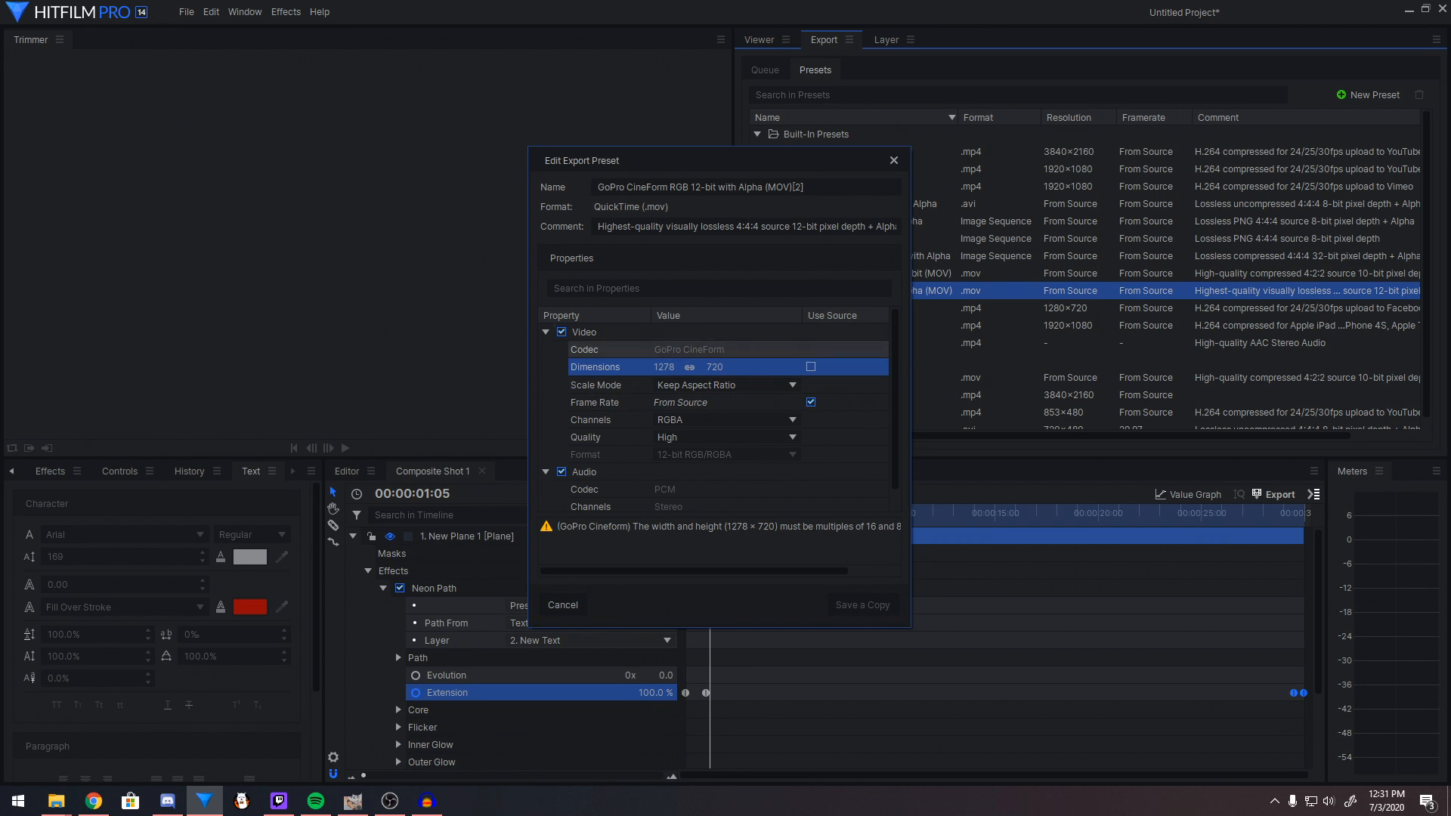
Set the preset's dimensions to 1280 × 720 with width and height unlinked, and save the preset as a copy
{"action": "left_click", "coordinate": [663, 366]}
{"action": "type", "text": "12"}
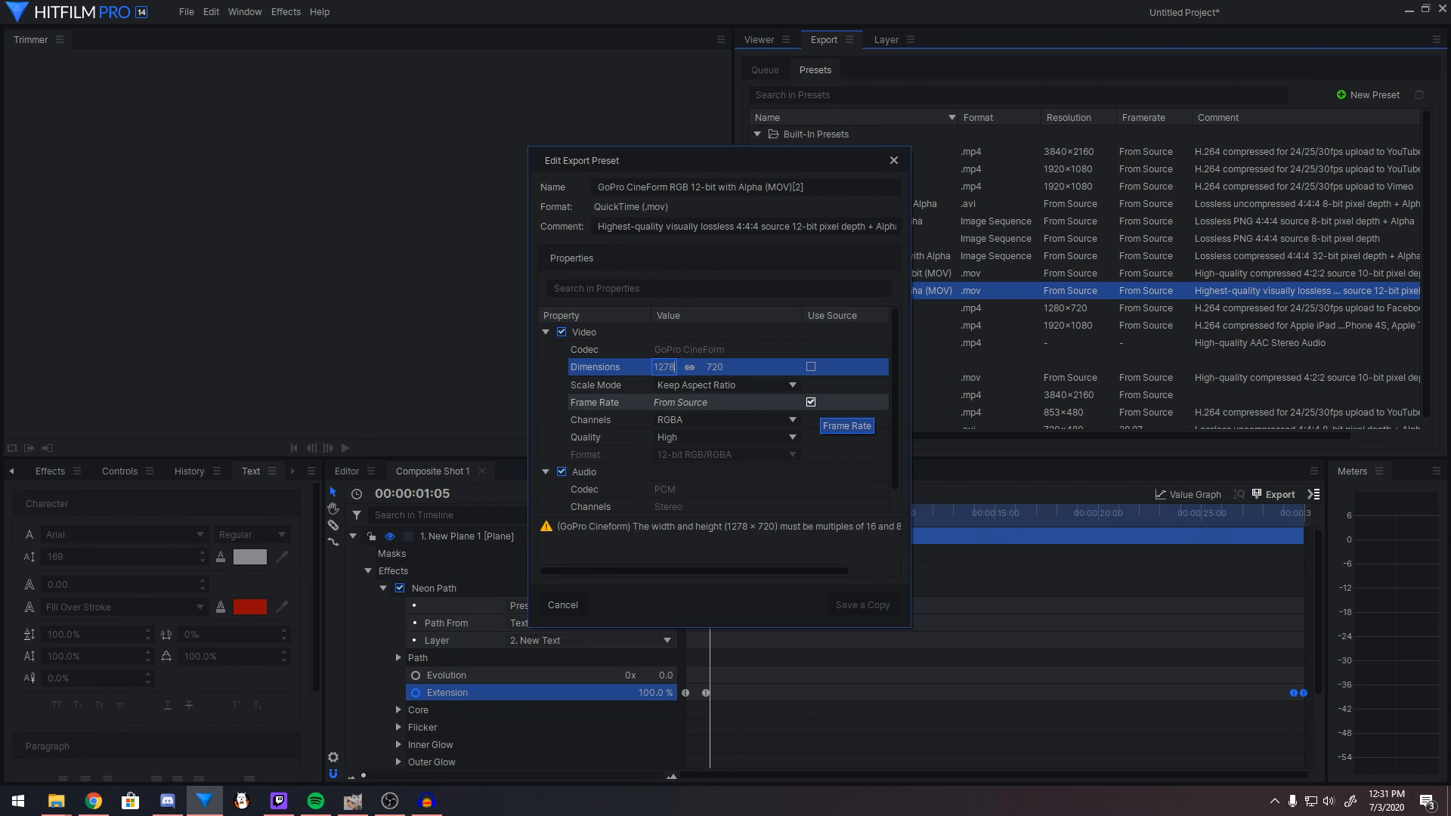
{"action": "type", "text": "80"}
{"action": "key", "text": "Return"}
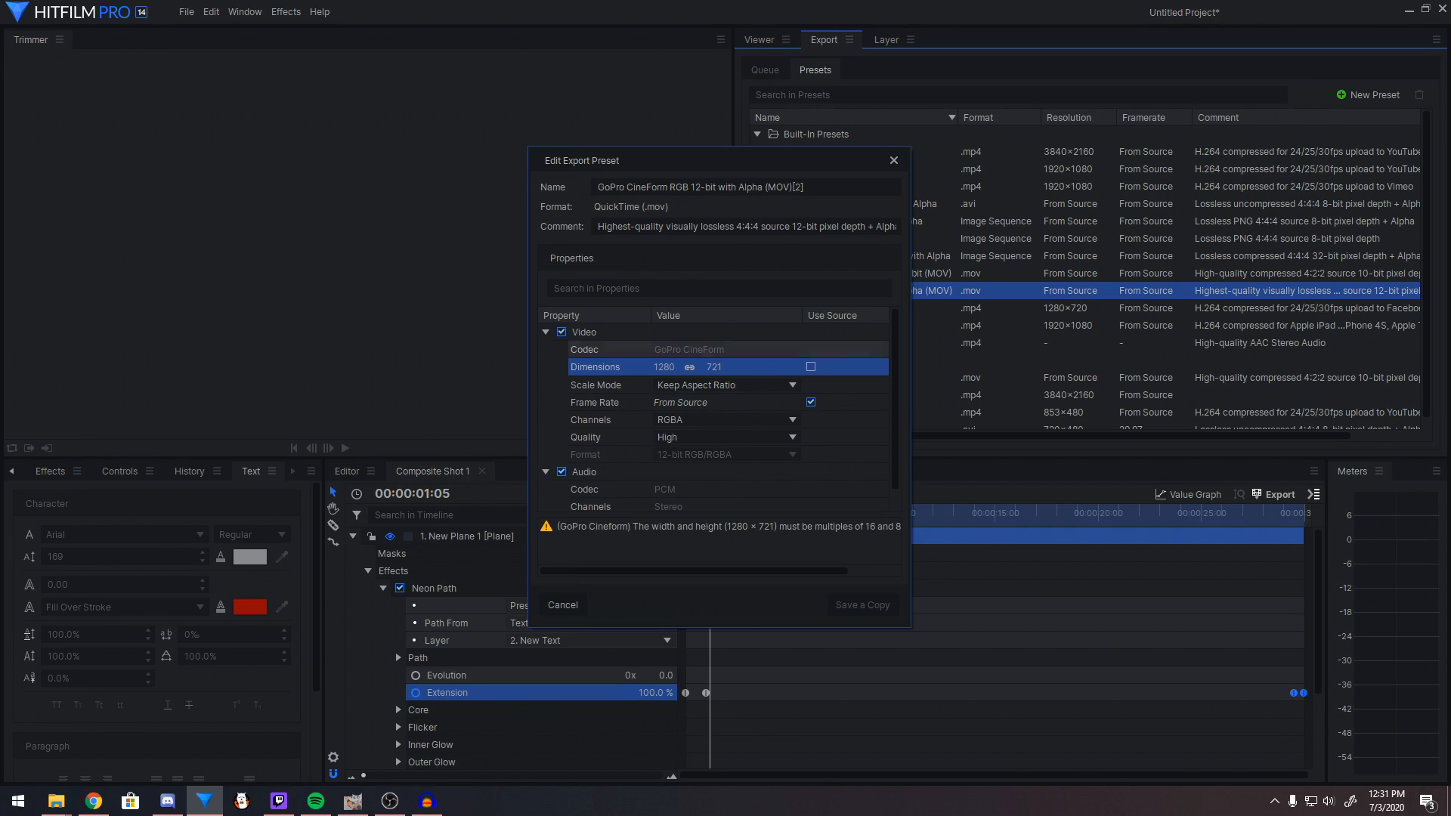
{"action": "left_click", "coordinate": [689, 366]}
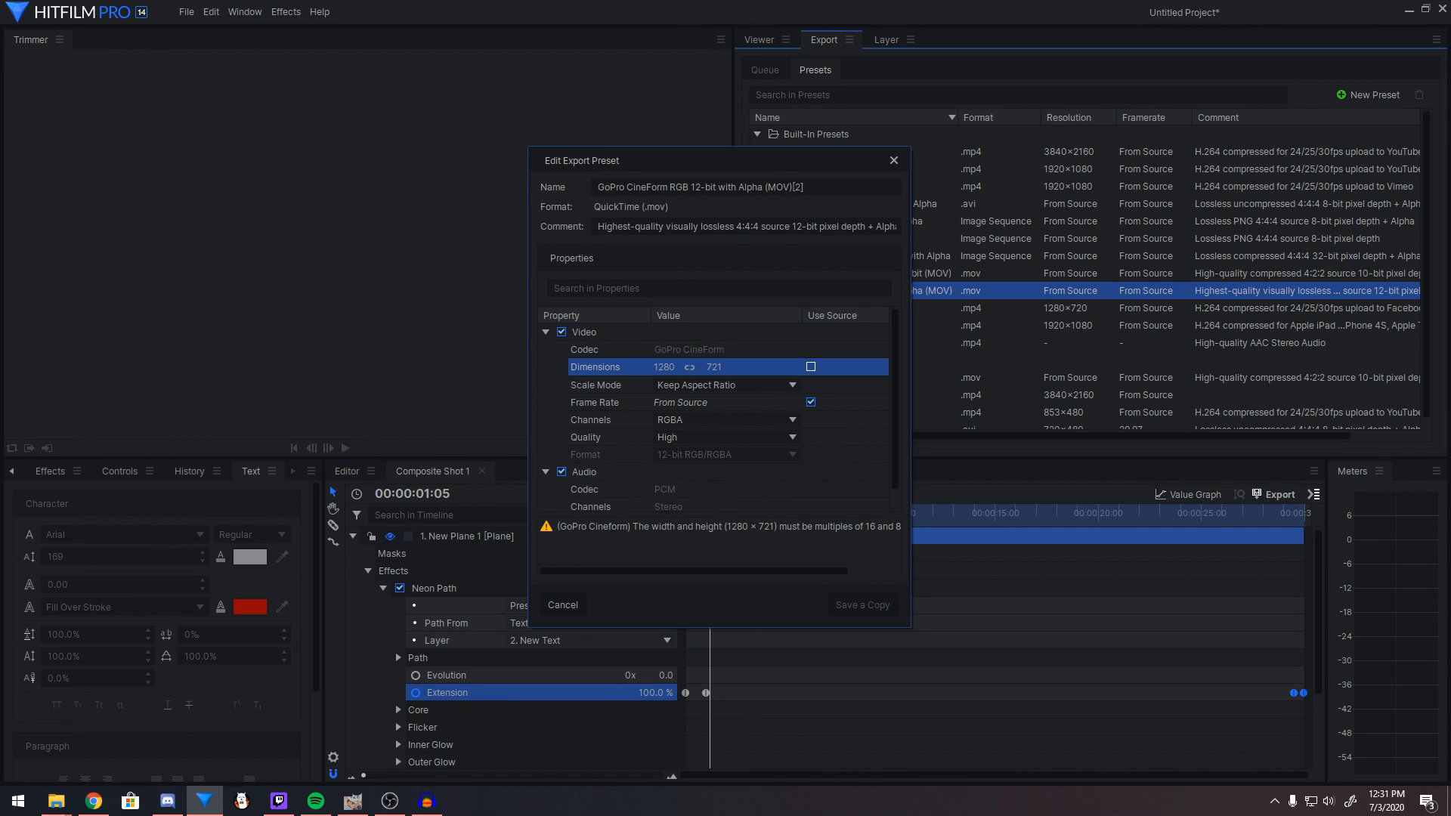
{"action": "left_click", "coordinate": [714, 367]}
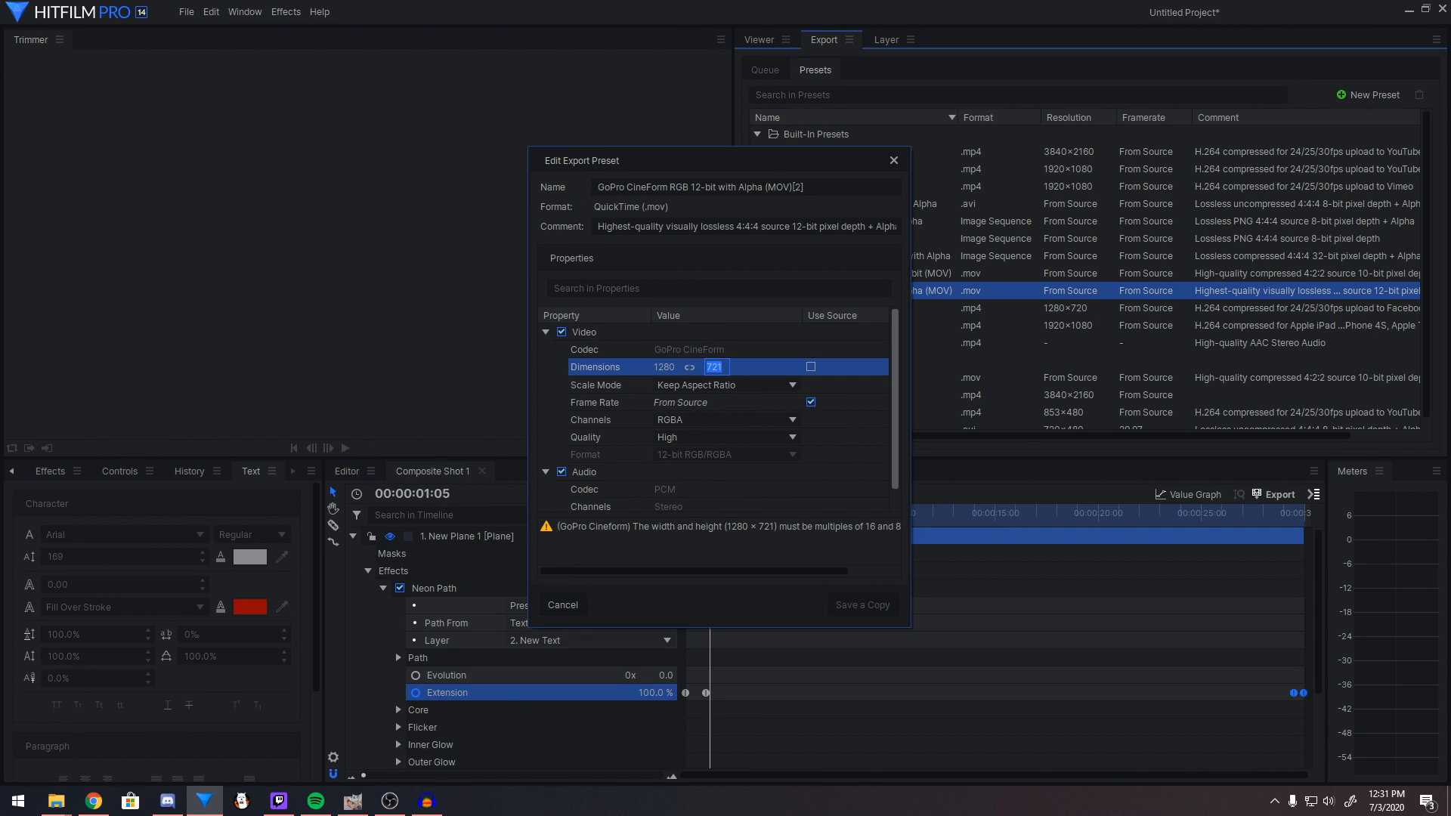
{"action": "type", "text": "720"}
{"action": "key", "text": "Return"}
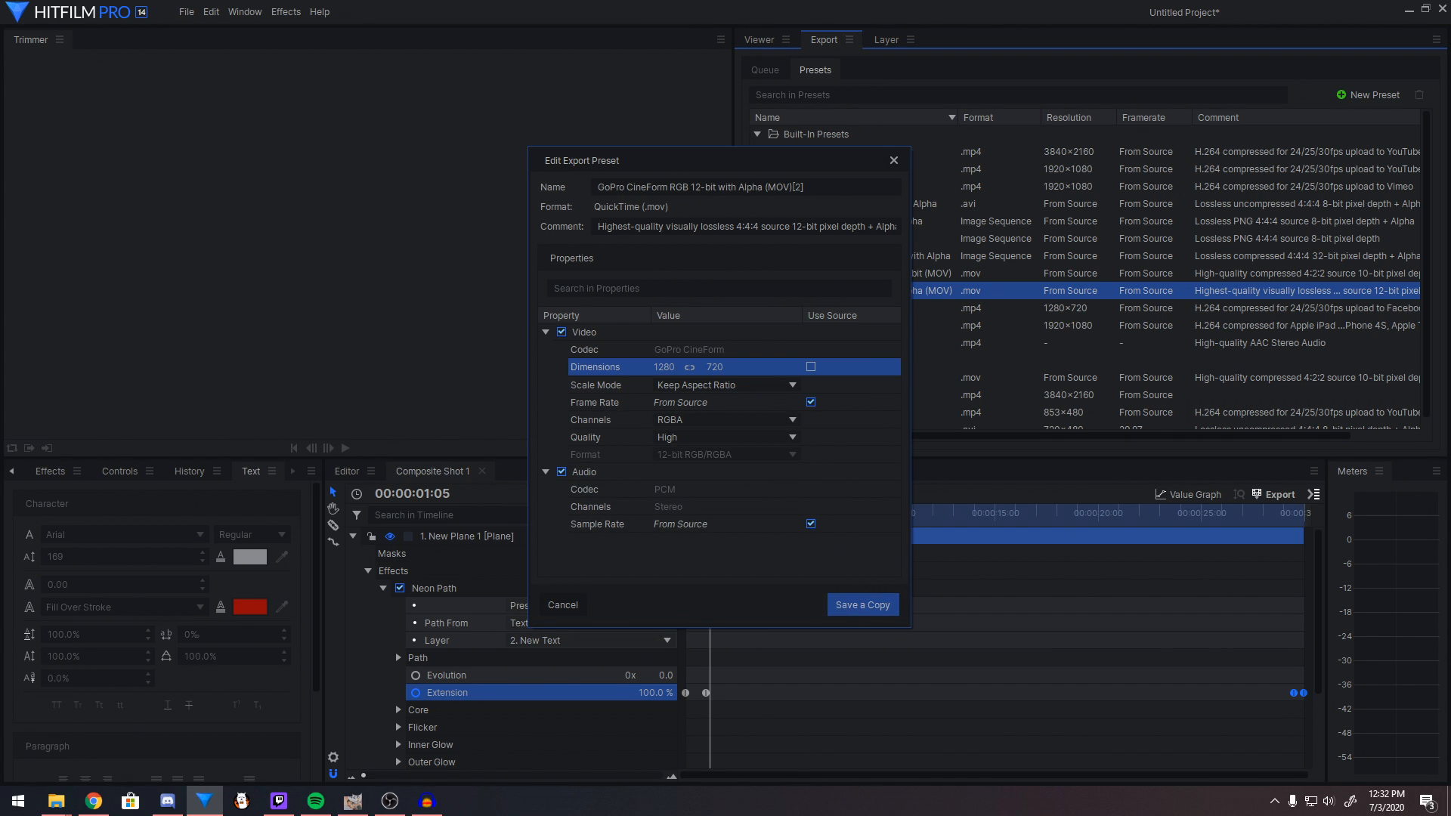
{"action": "left_click", "coordinate": [862, 605]}
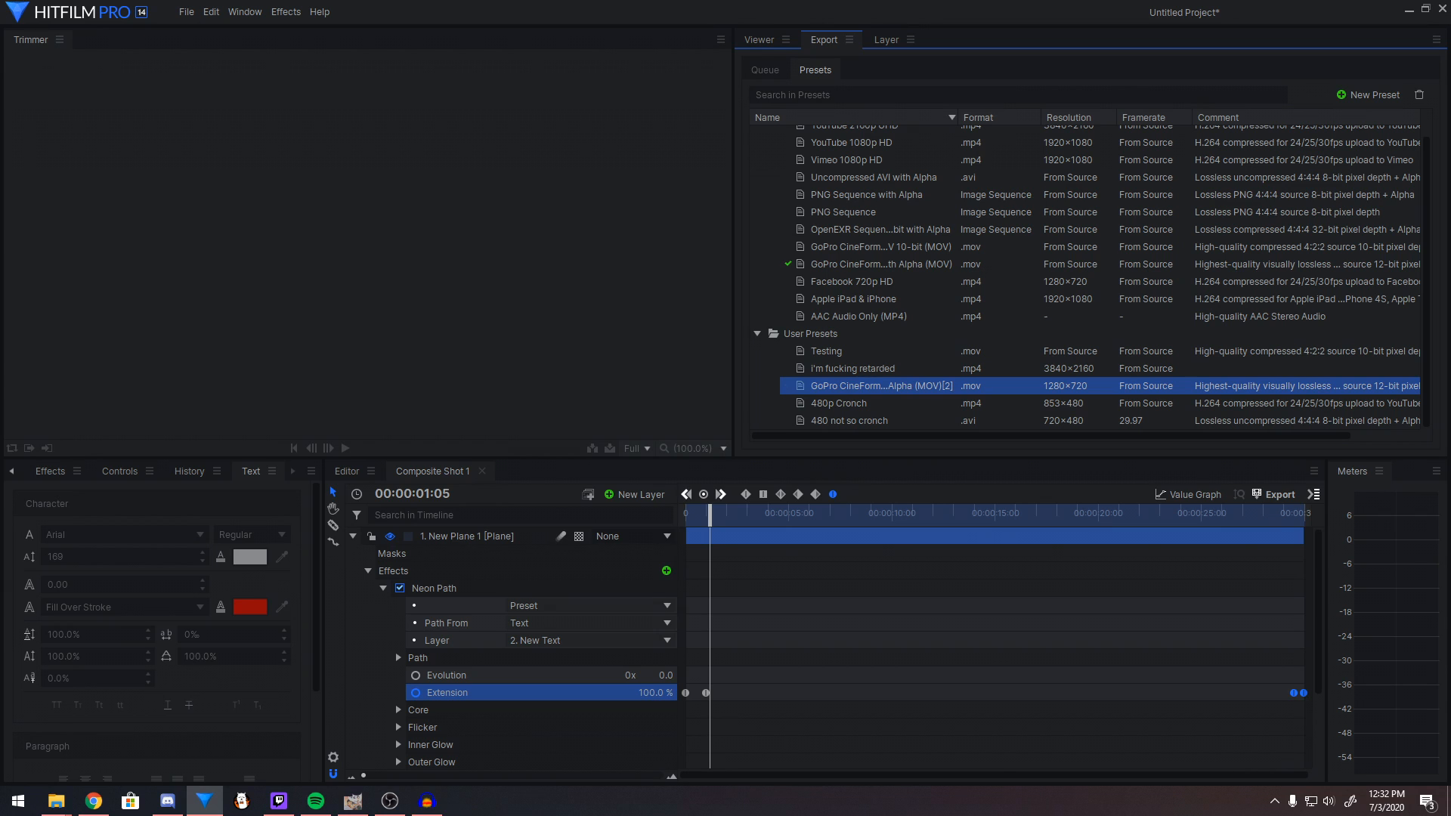
Export Composite Shot 1 with the GoPro CineForm RGB 12-bit with Alpha (MOV)[2] preset, replacing Untitled.mov in the Test out folder
{"action": "left_click", "coordinate": [764, 70]}
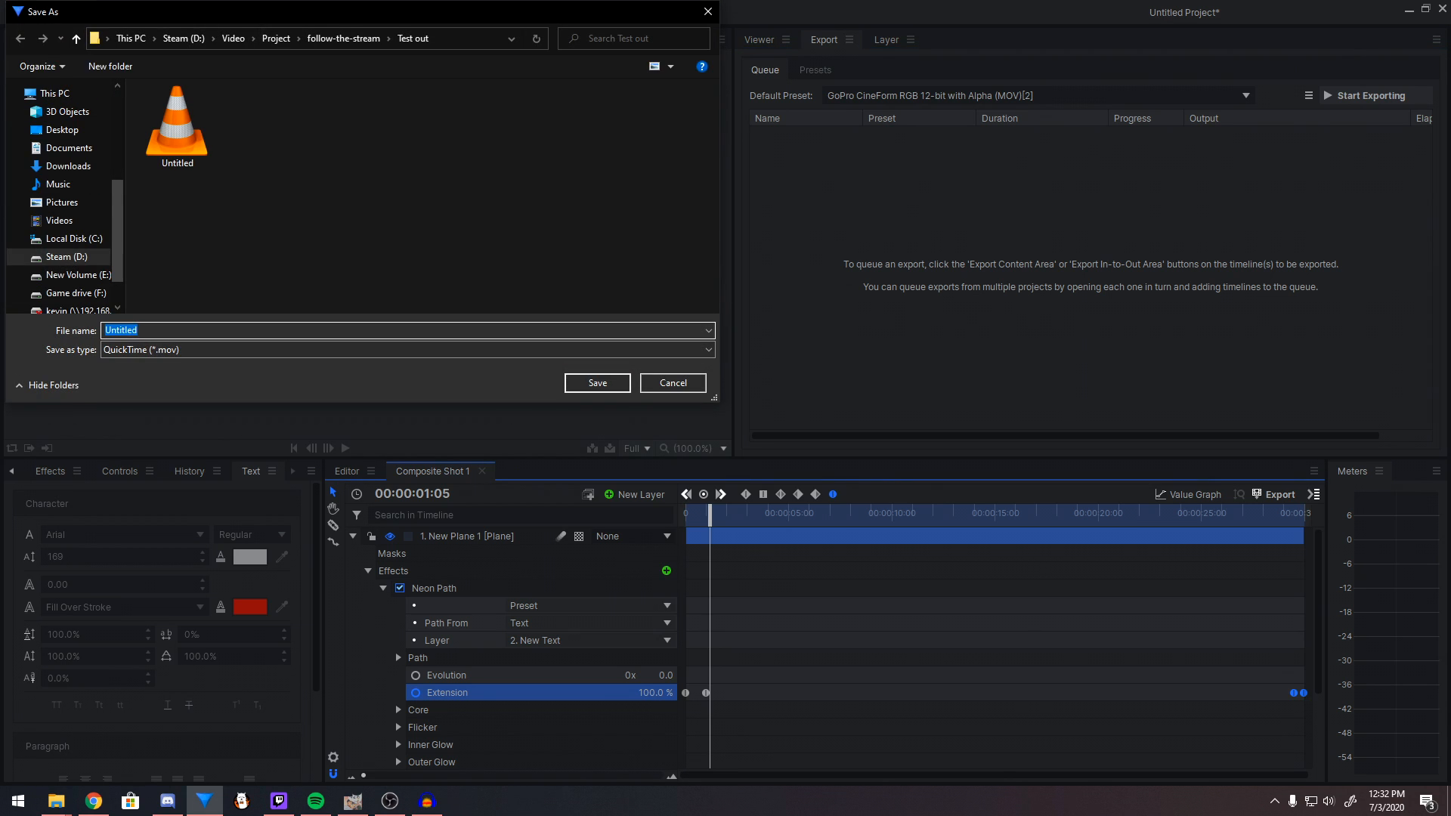
{"action": "left_click", "coordinate": [177, 127]}
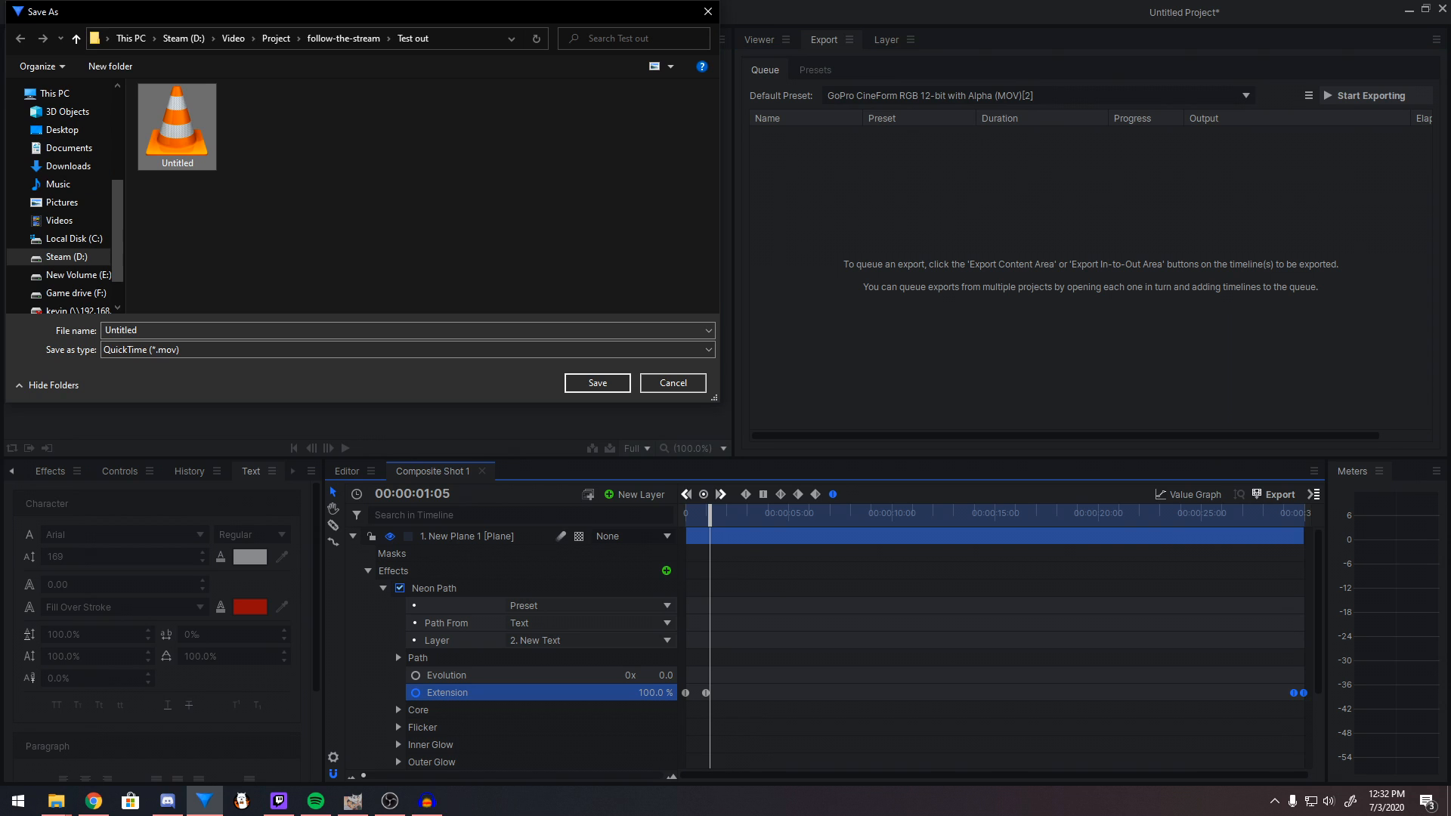
{"action": "left_click", "coordinate": [597, 383]}
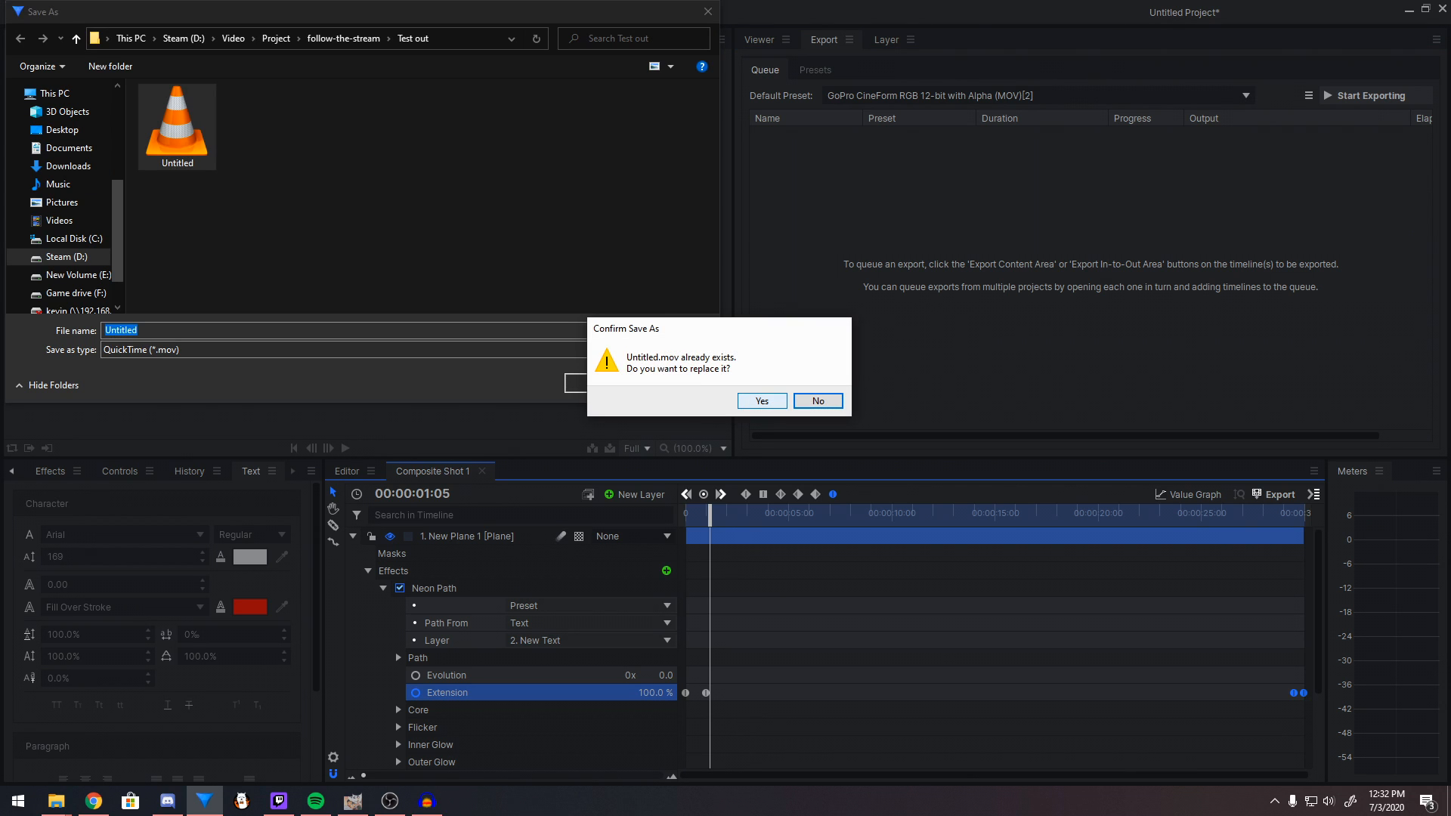
{"action": "left_click", "coordinate": [761, 401]}
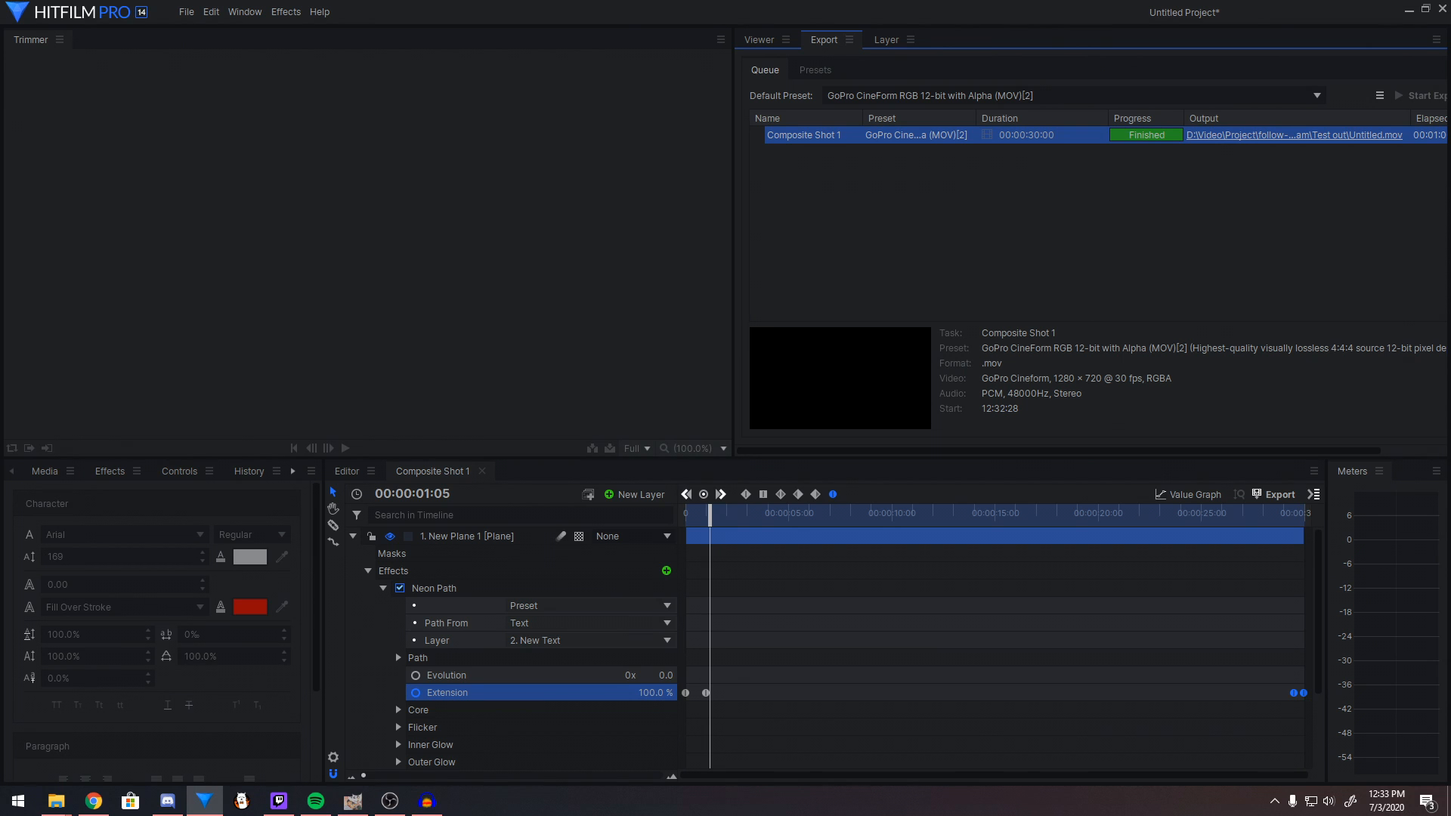
Switch to OBS and add a new visible Media Source to the Display capture scene
{"action": "left_click_drag", "start_coordinate": [1380, 192], "coordinate": [509, 0]}
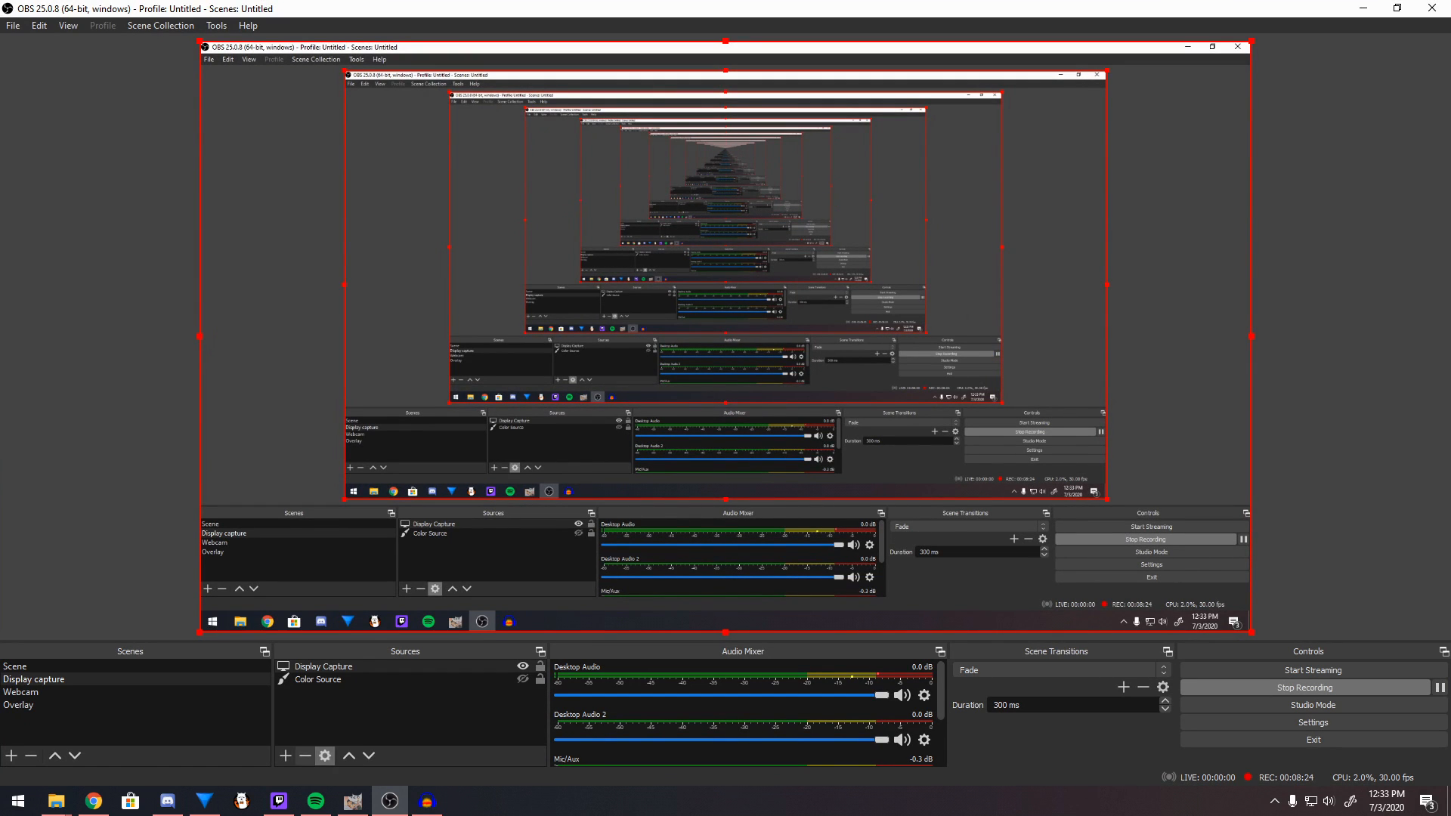
{"action": "left_click", "coordinate": [285, 755]}
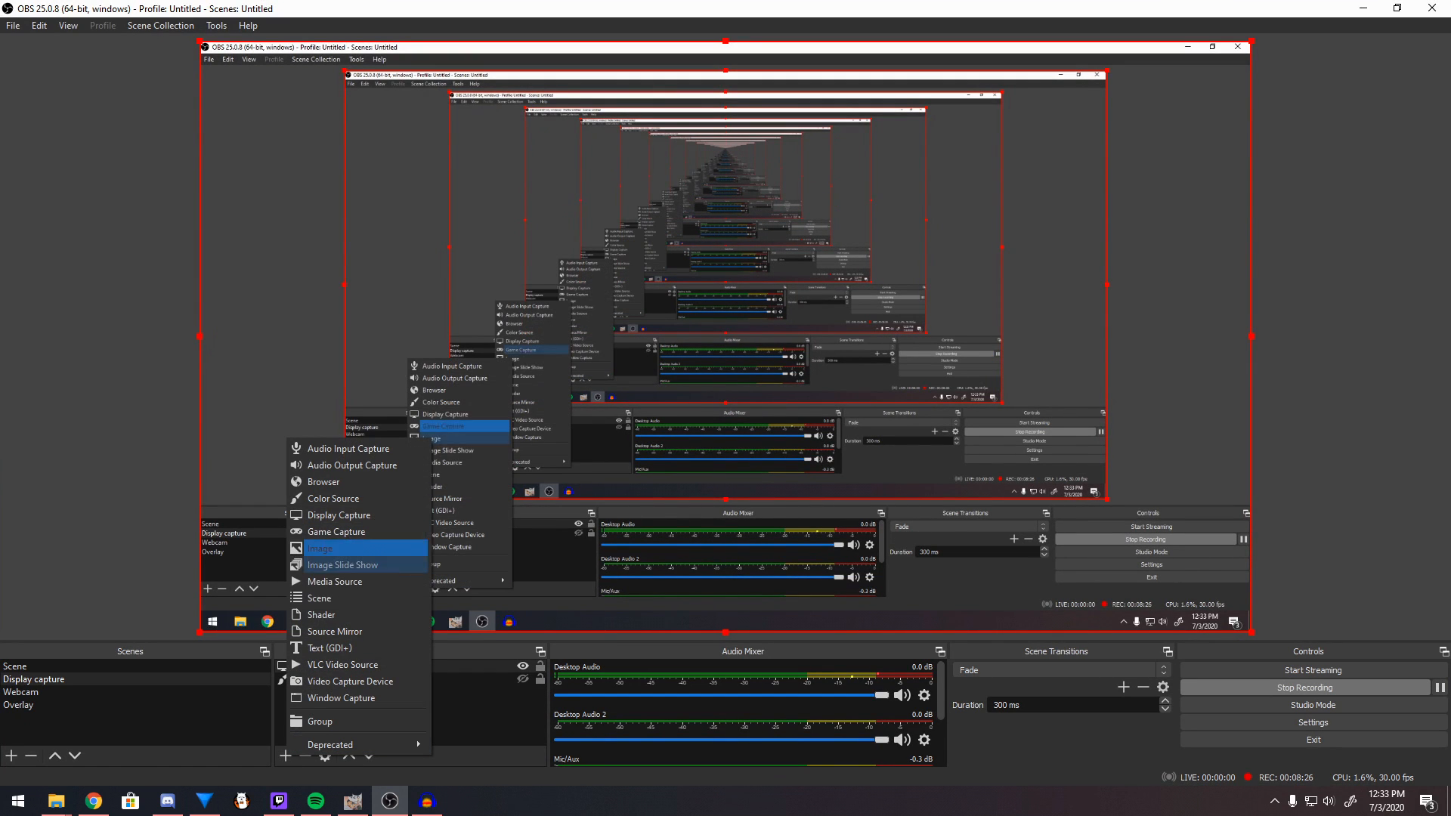
{"action": "left_click", "coordinate": [335, 582]}
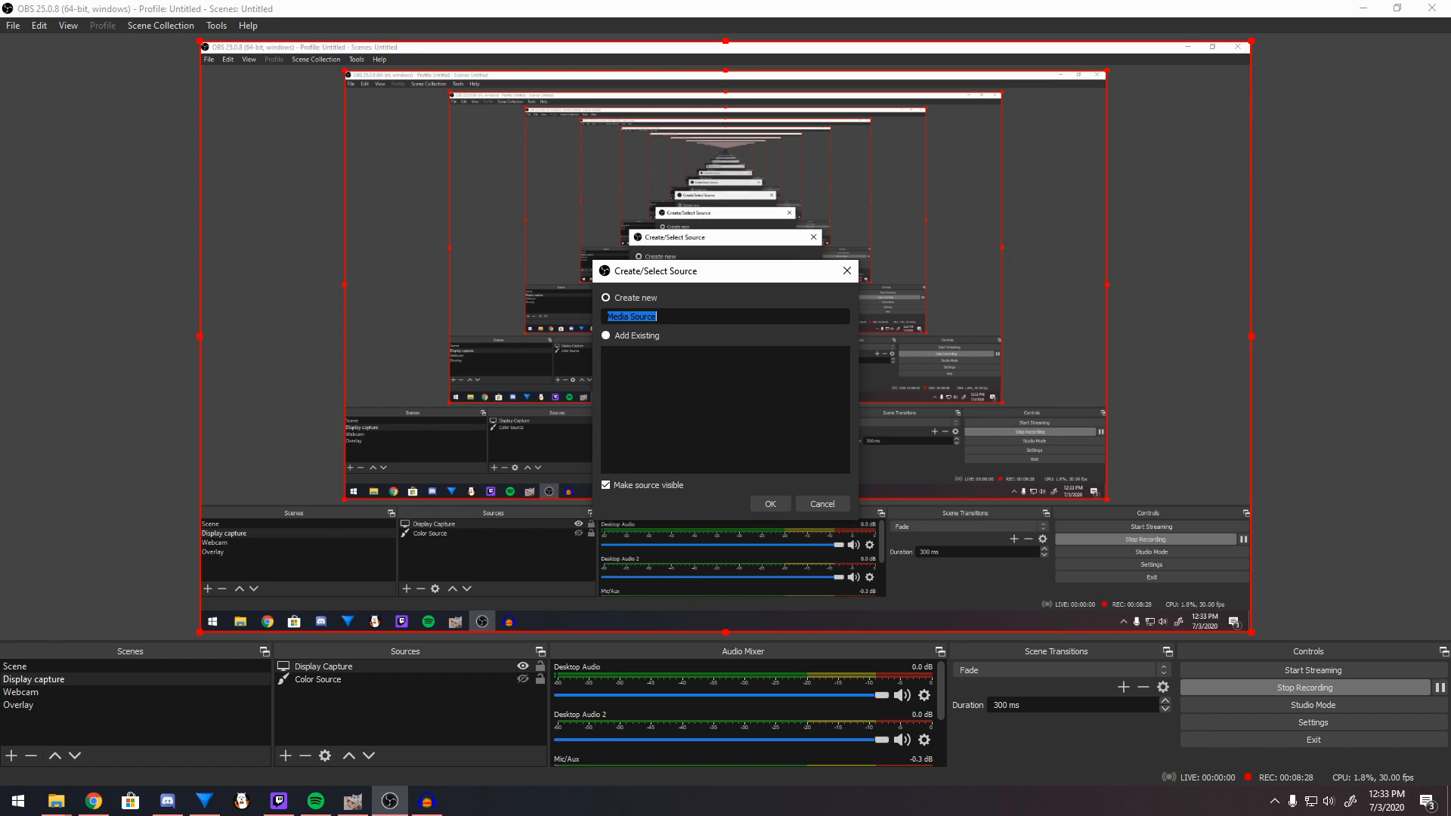
{"action": "left_click", "coordinate": [770, 503]}
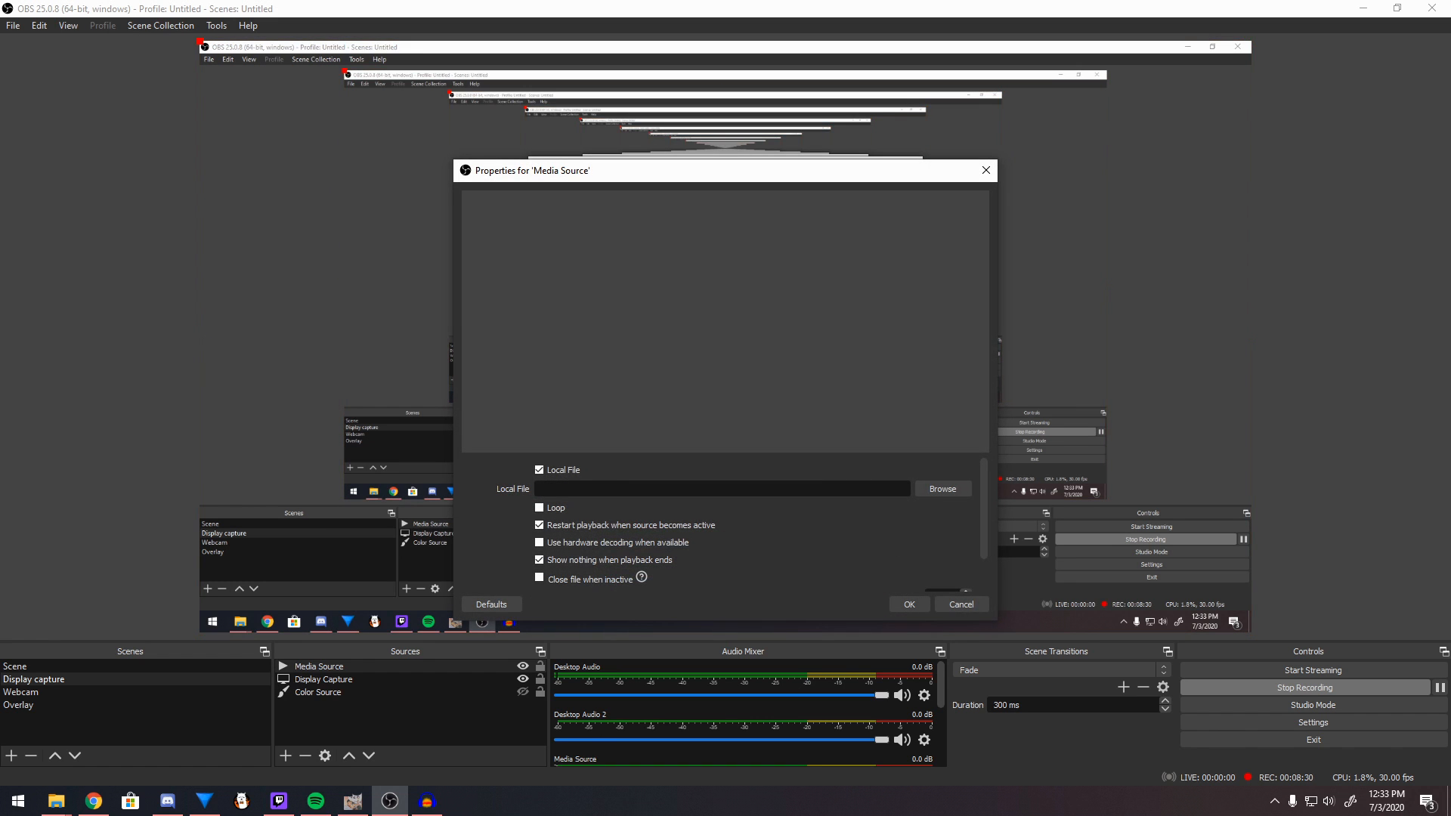
Load Untitled.mov from the follow-the-stream/Test out folder as the Media Source's local file and confirm its properties
{"action": "left_click", "coordinate": [942, 489]}
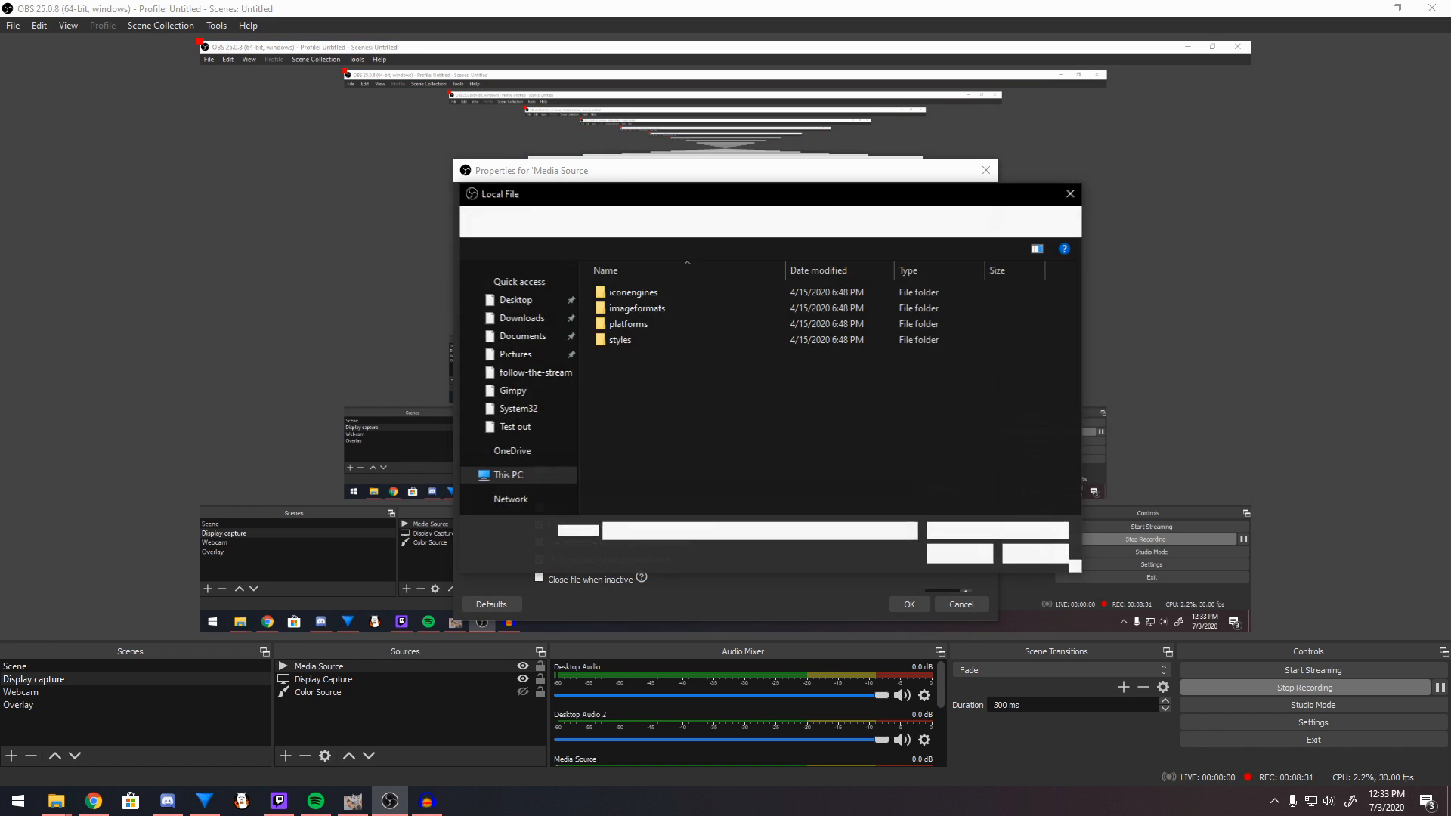
{"action": "scroll", "coordinate": [511, 390], "scroll_direction": "up", "scroll_amount": 3}
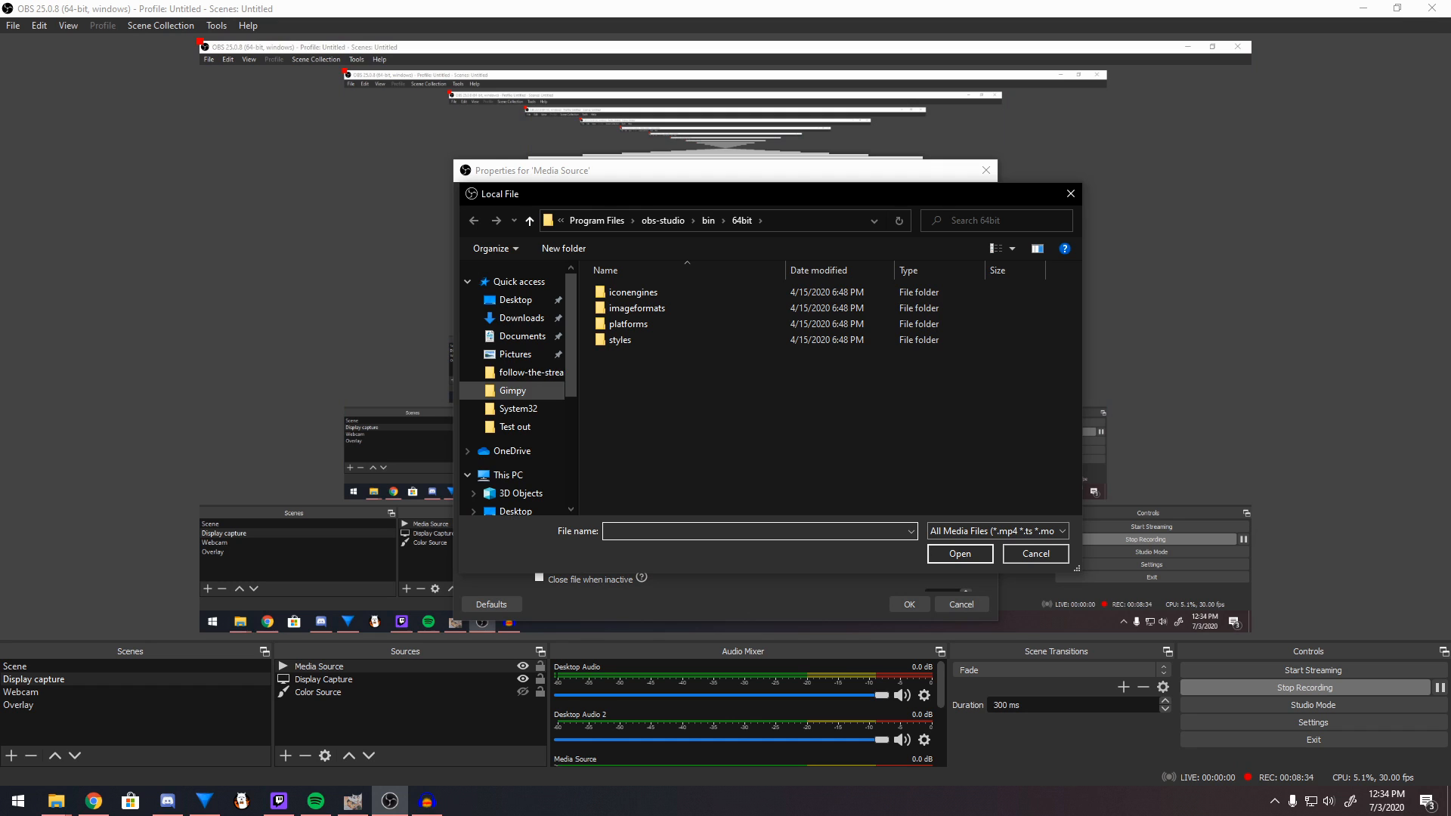
{"action": "left_click", "coordinate": [523, 372]}
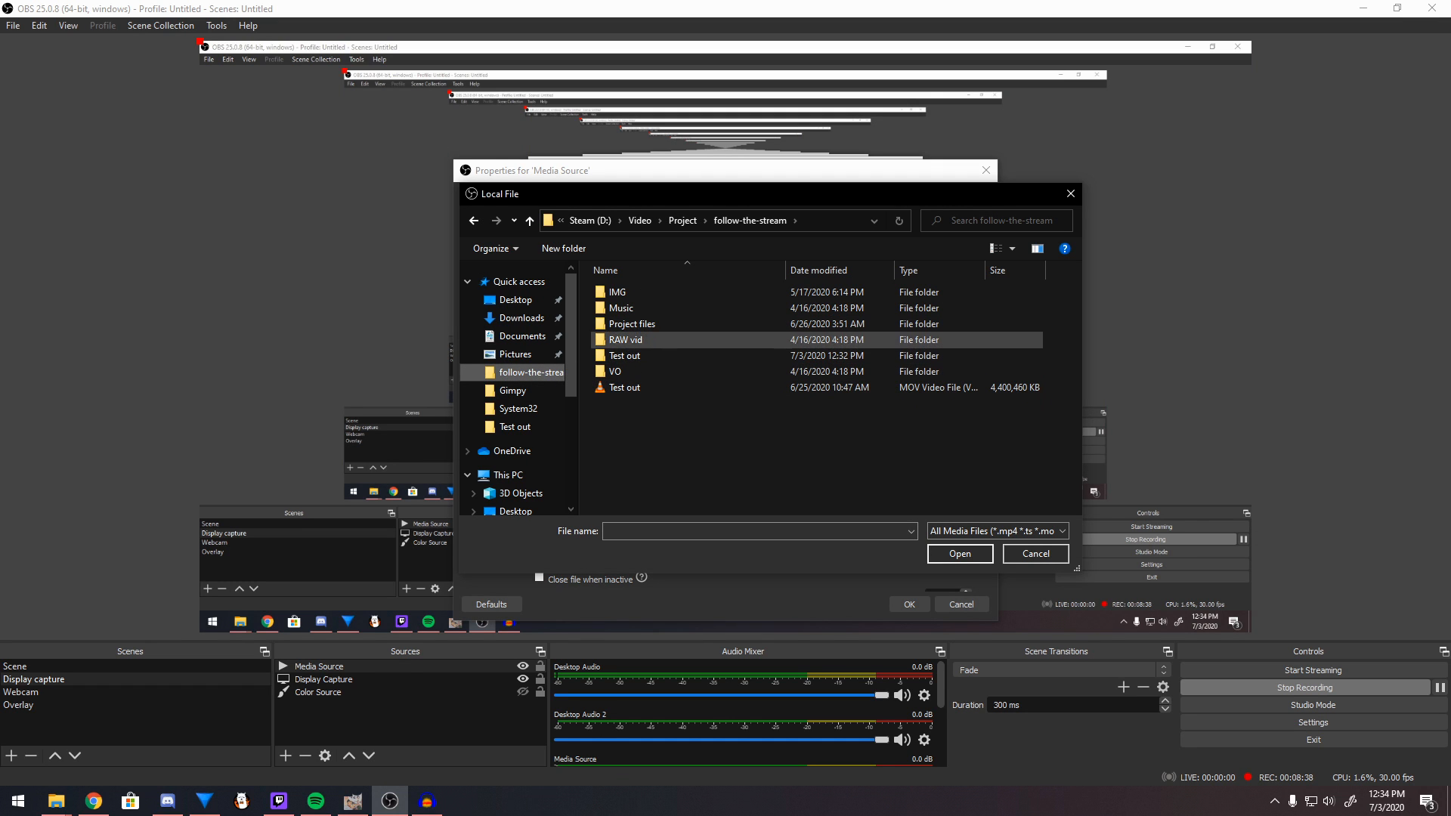
{"action": "double_click", "coordinate": [624, 355]}
{"action": "double_click", "coordinate": [629, 332]}
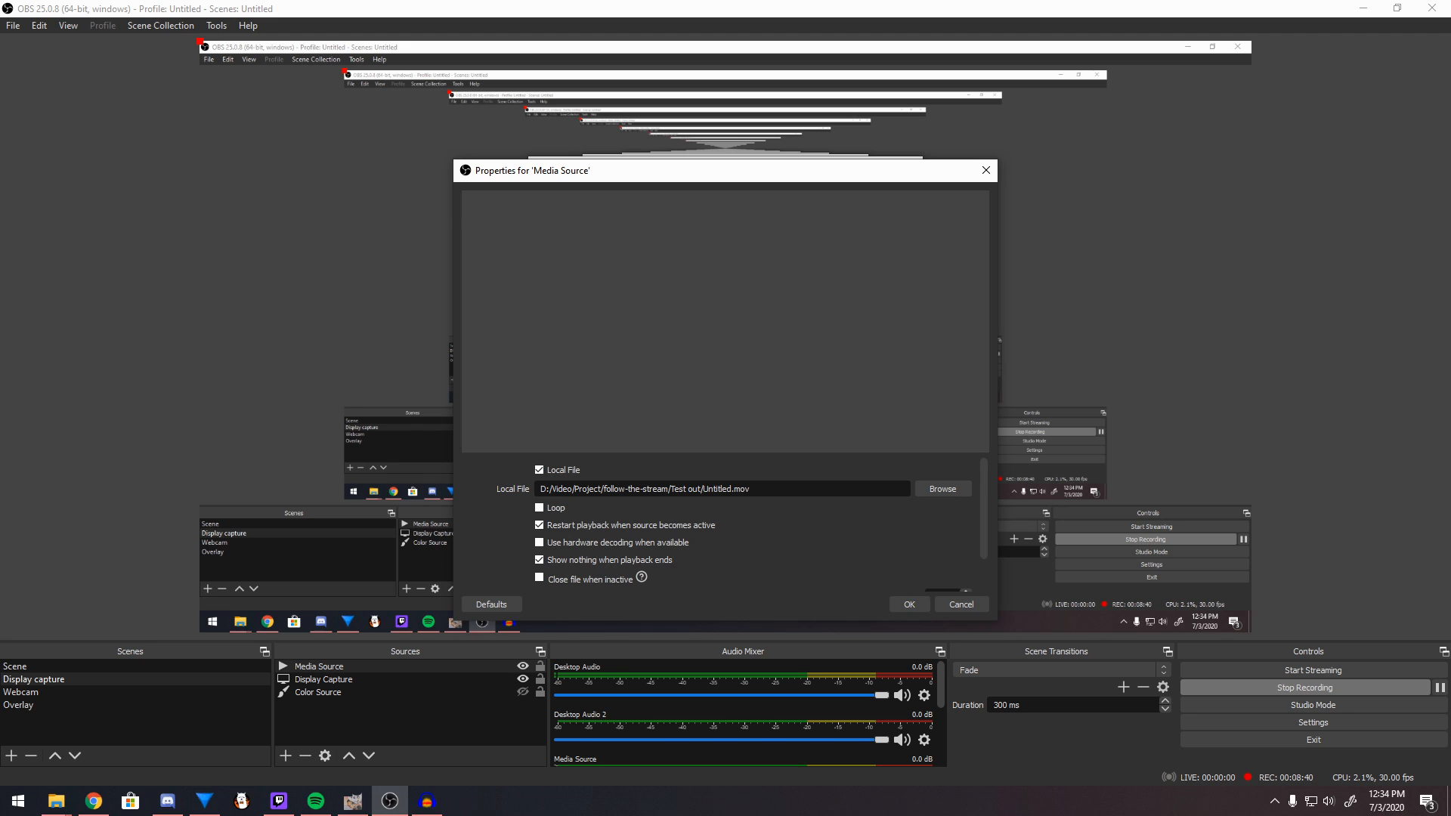
{"action": "left_click", "coordinate": [909, 604]}
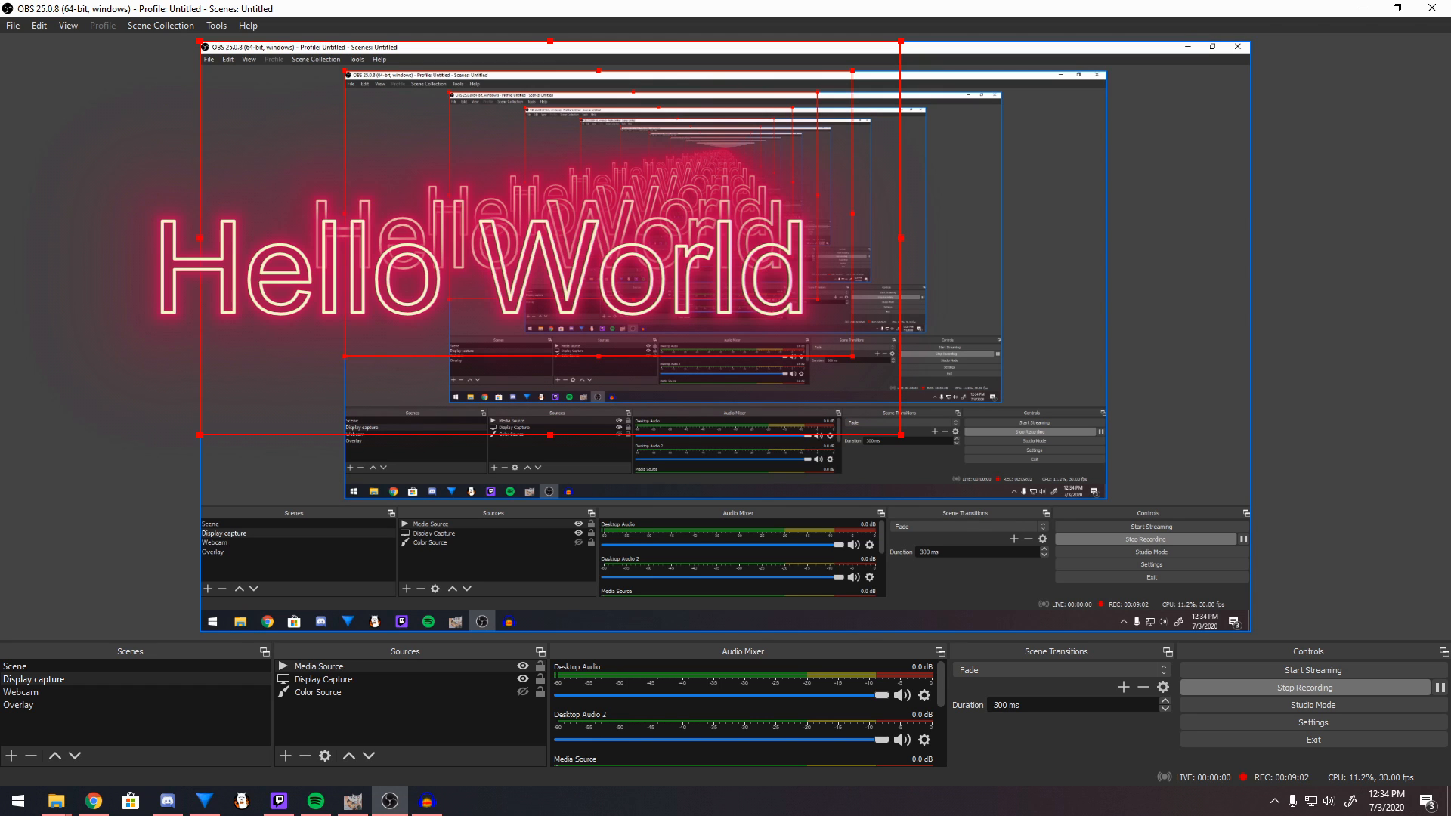
{"action": "right_click", "coordinate": [443, 665]}
{"action": "left_click", "coordinate": [412, 718]}
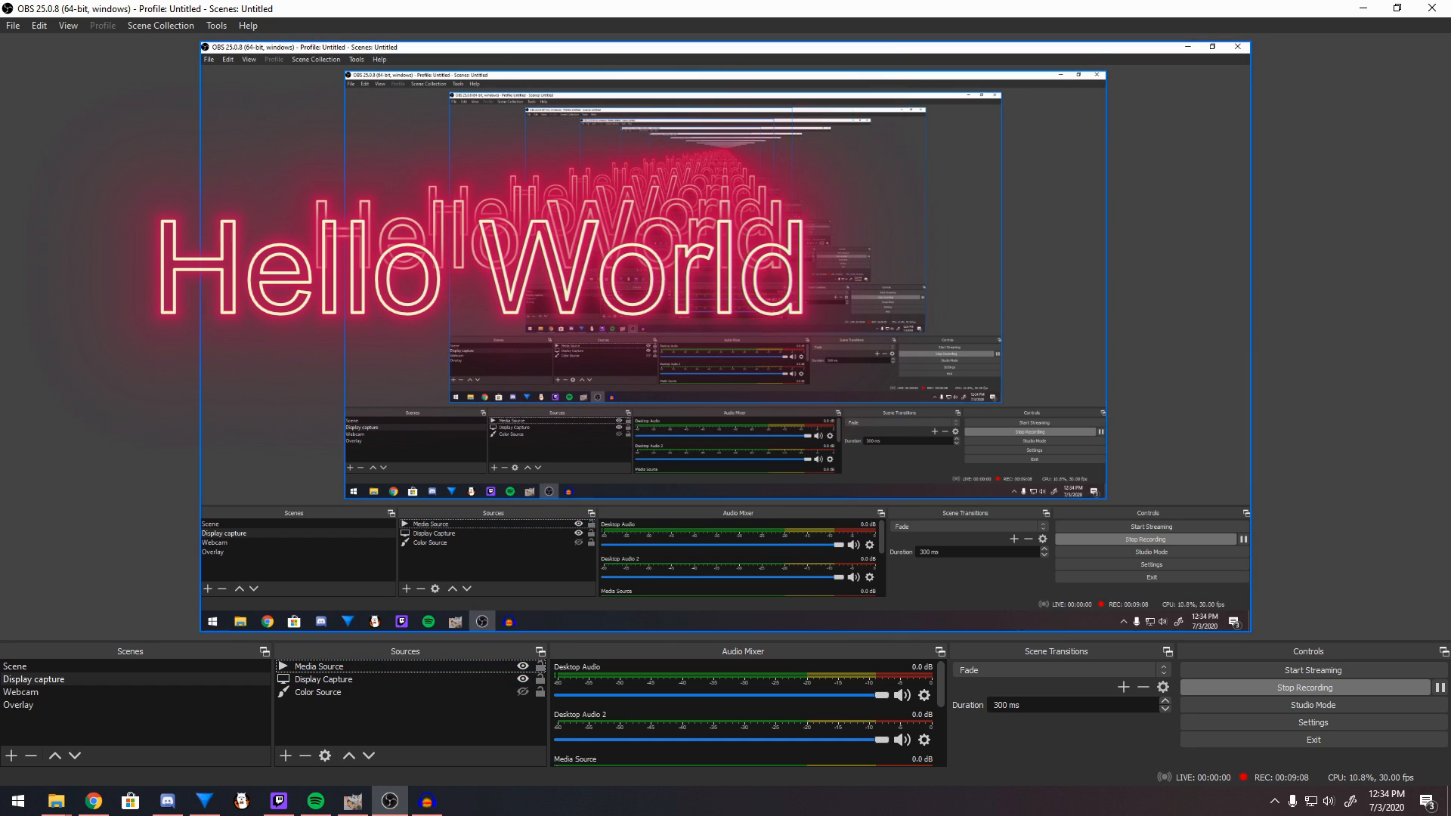
{"action": "key", "text": "alt+Tab"}
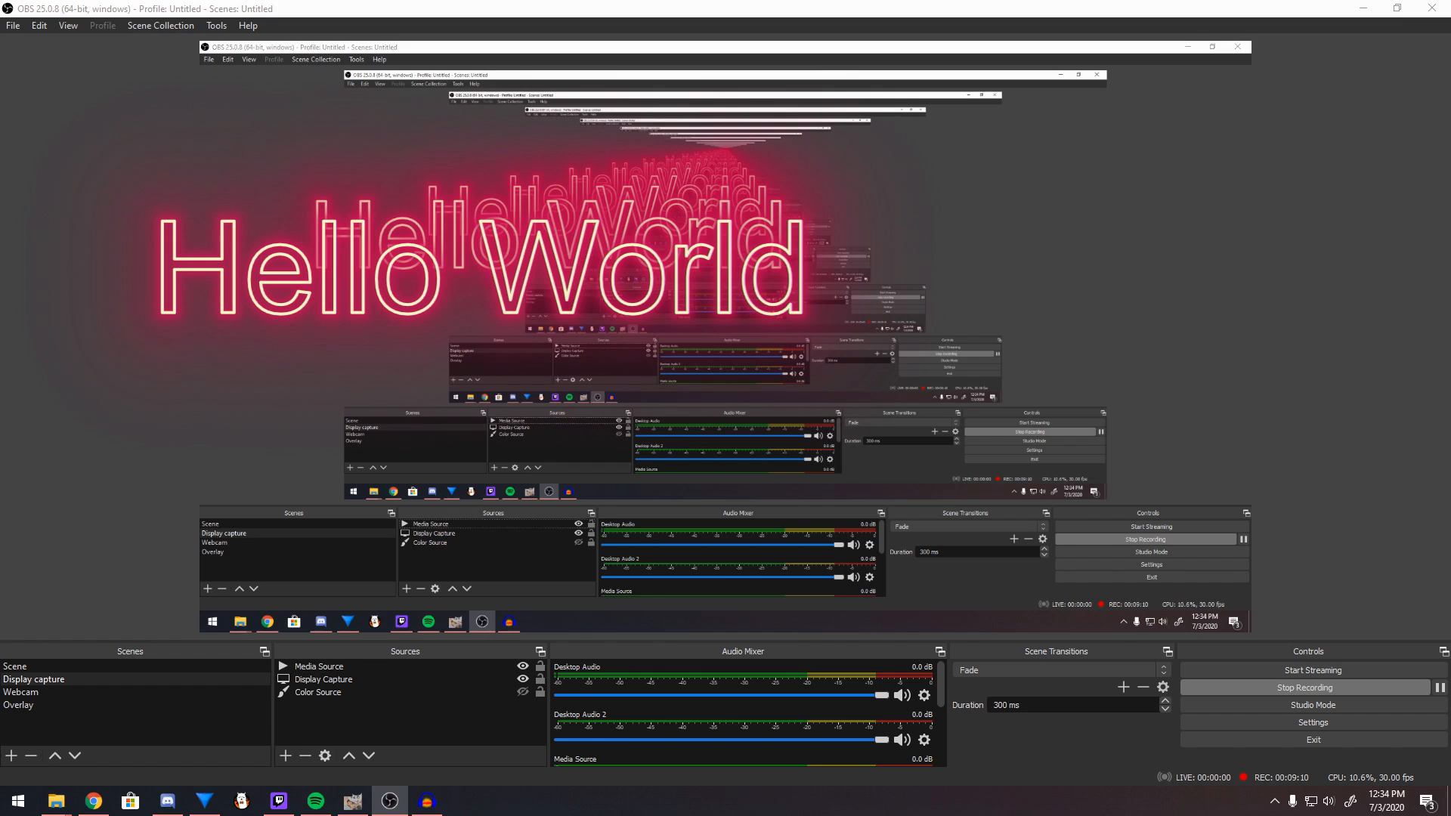